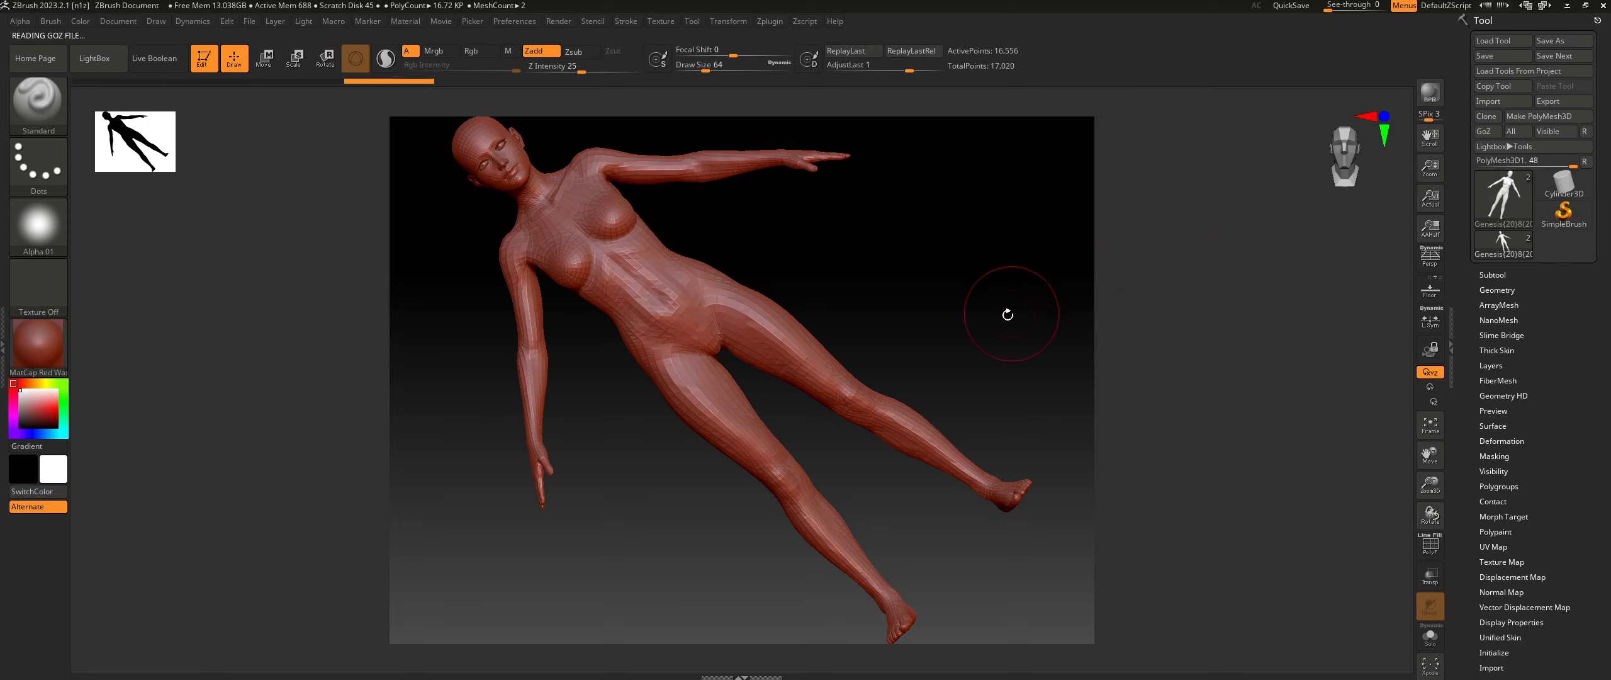
Step: Turn the full figure to face backwards and choose the Move Topological brush for sculpting
drag(971, 313, 1120, 260)
click(1347, 167)
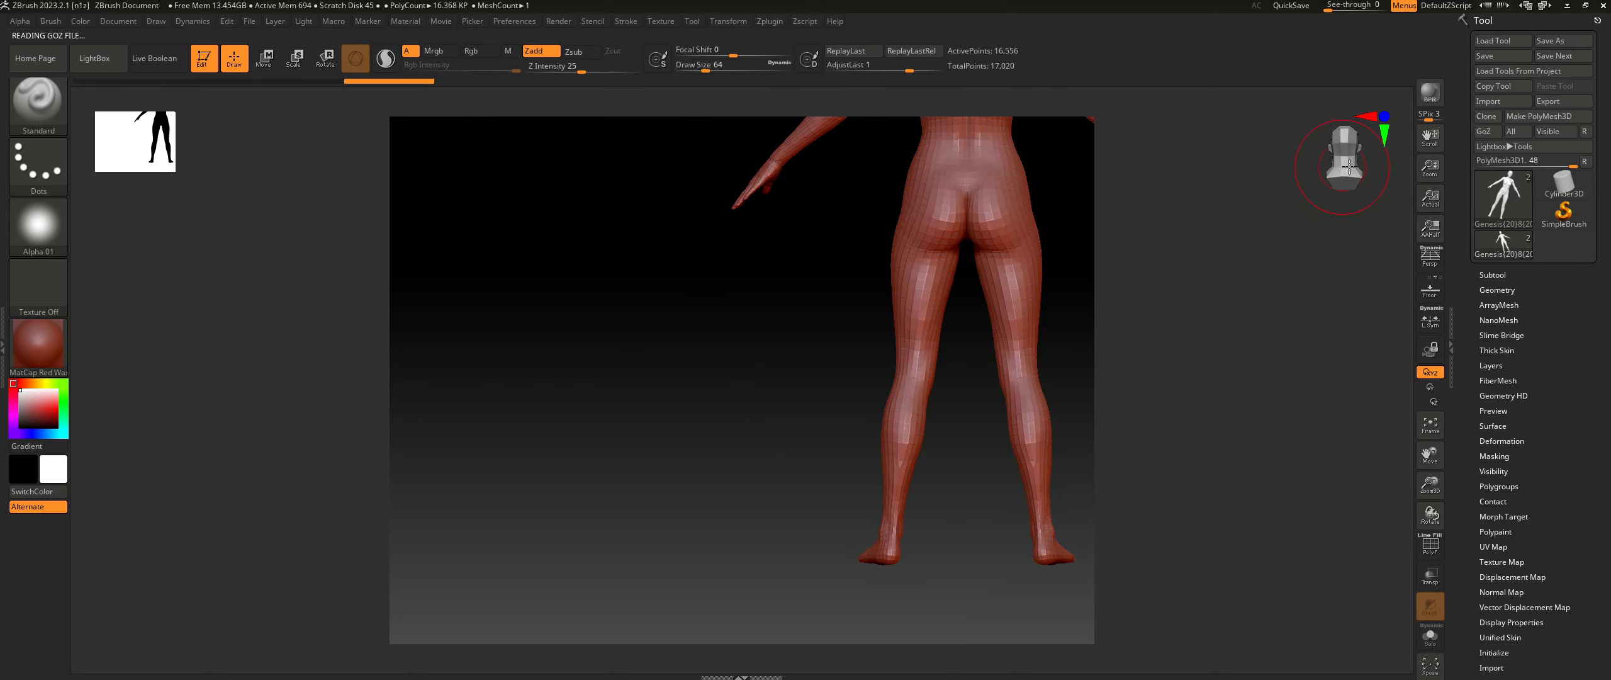
key(f)
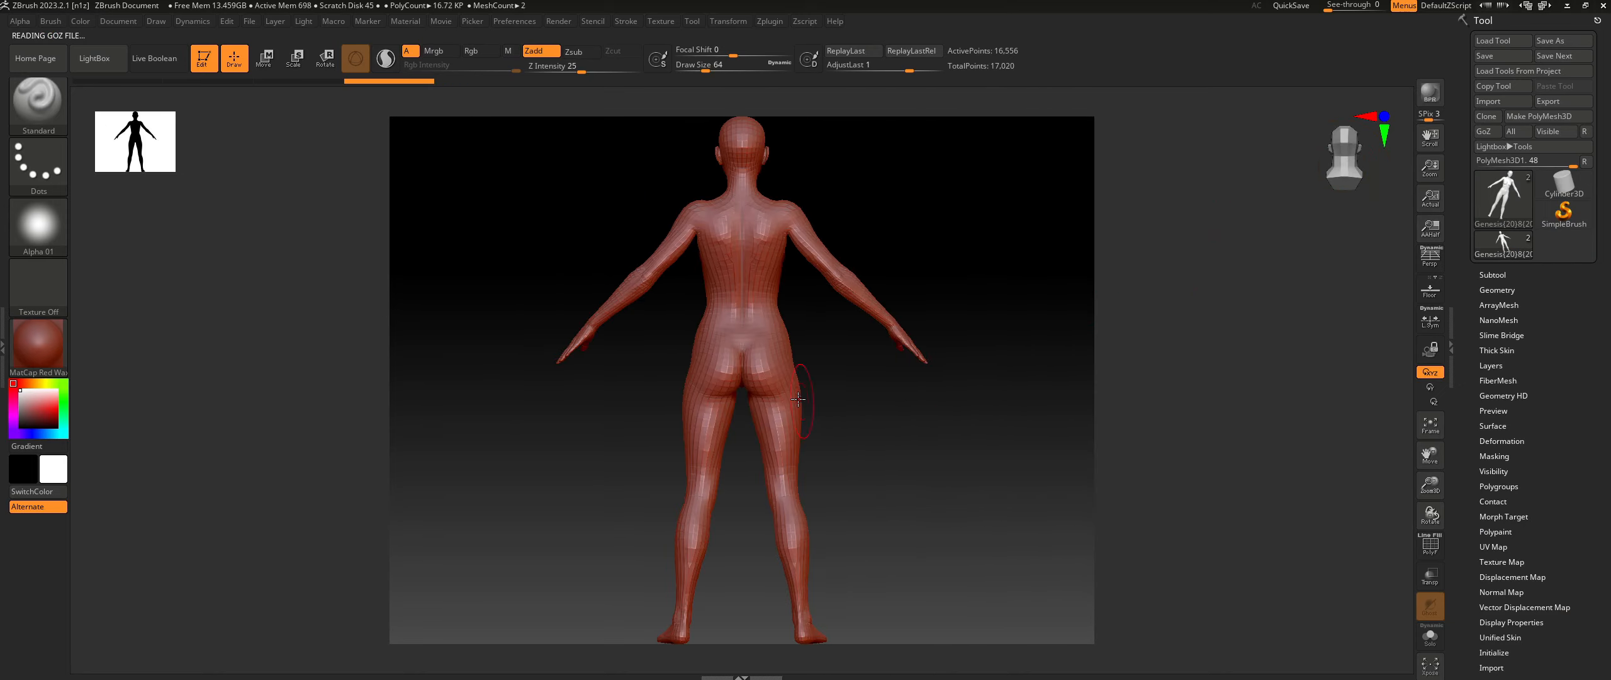
key(b)
key(f)
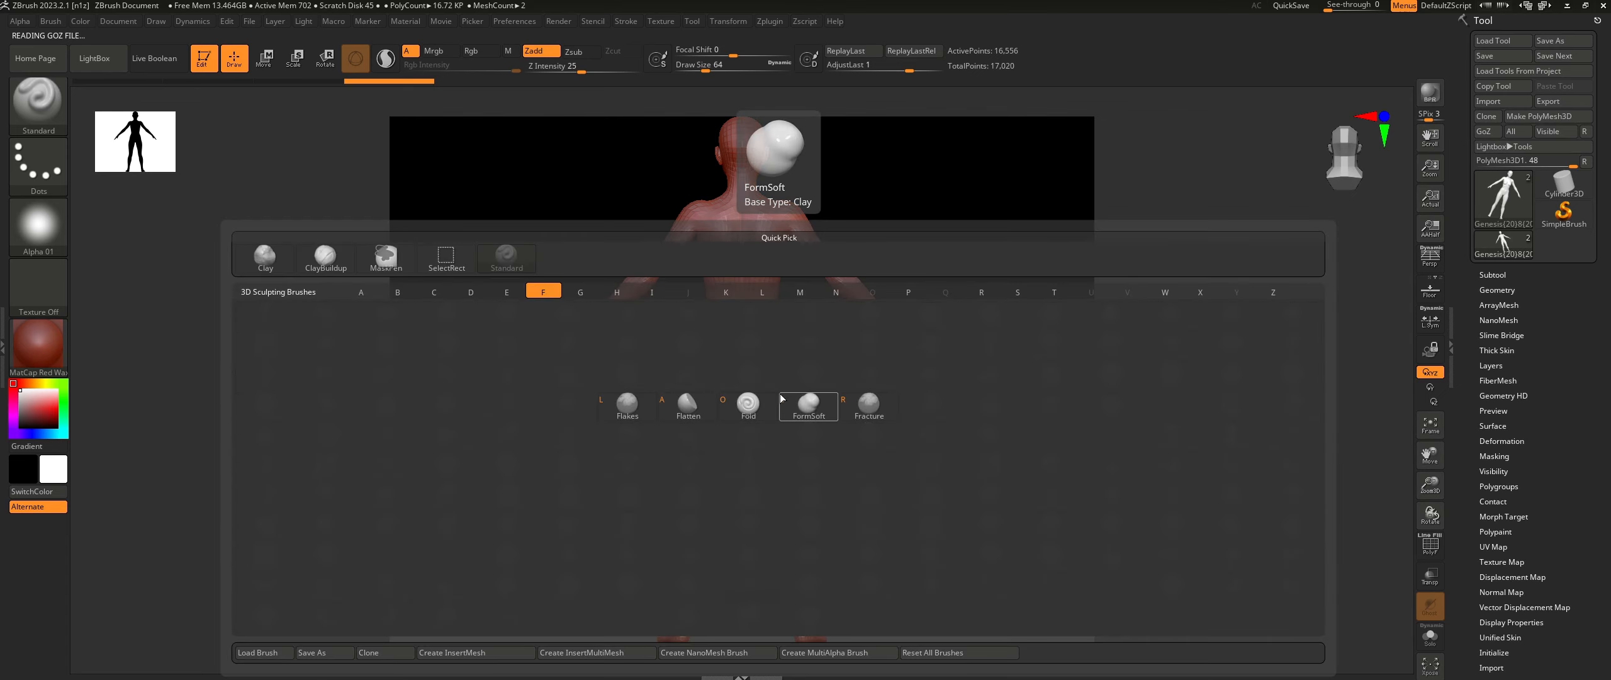
click(794, 403)
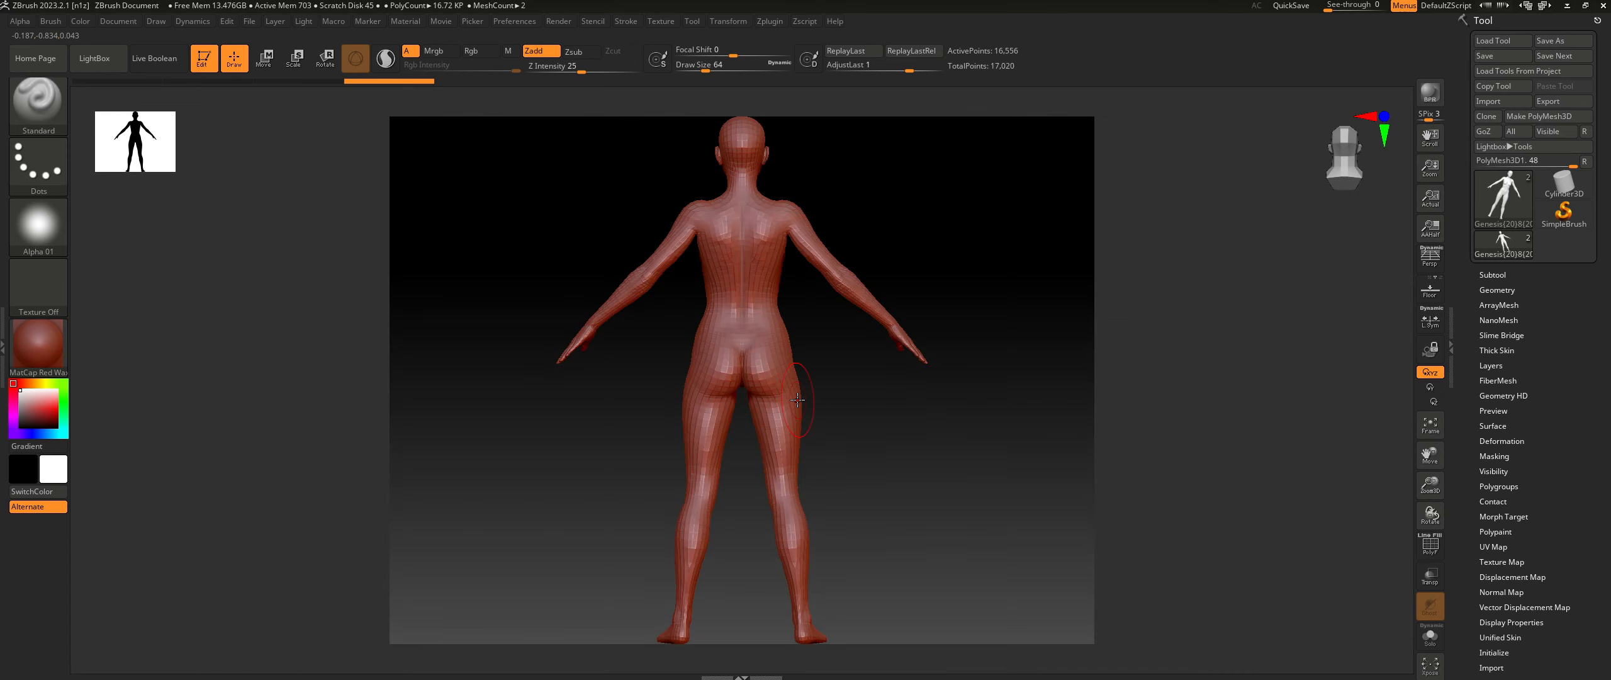
key(b)
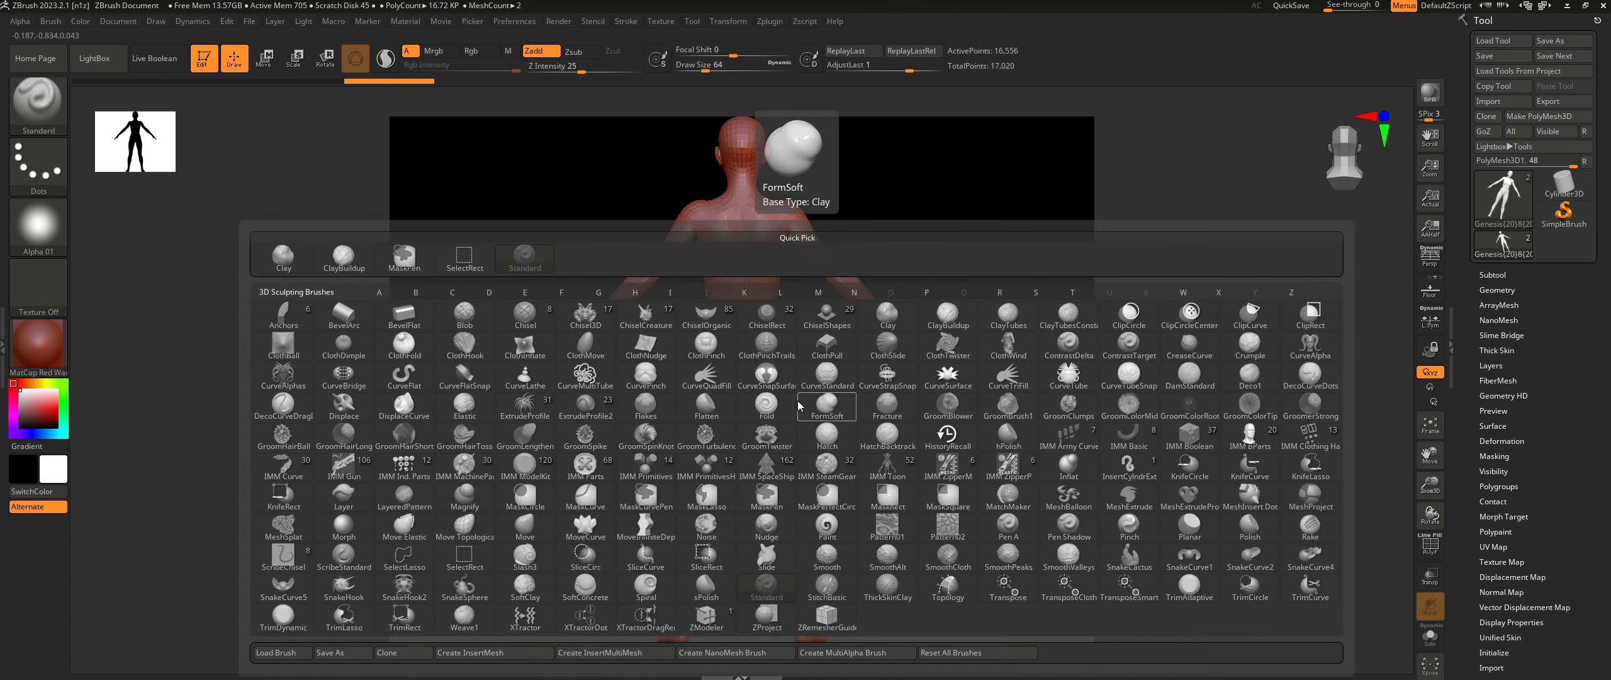
key(m)
key(t)
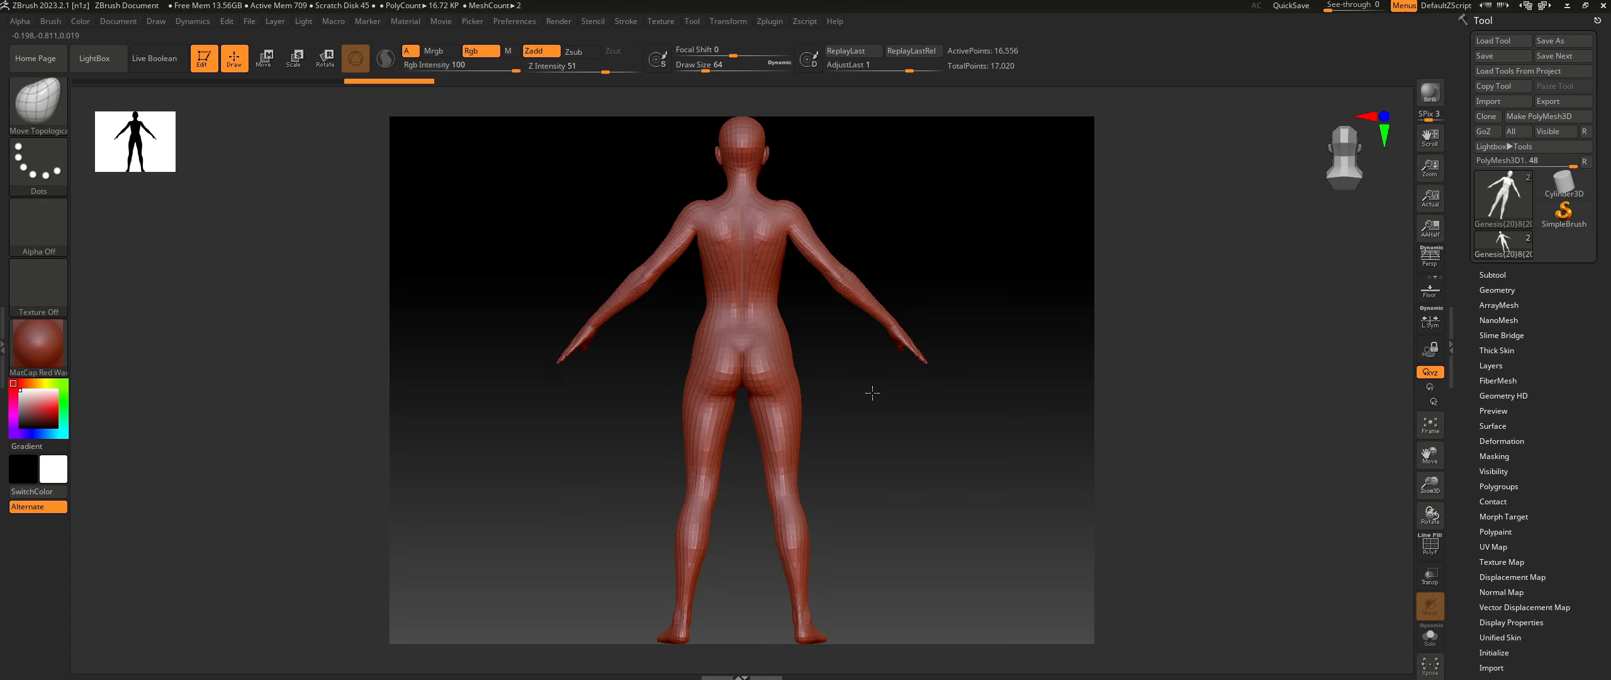
Step: Frame the buttocks and set the brush's Z Intensity to 21 and Draw Size to about 6.58
ctrl+right_drag(856, 413, 1183, 381)
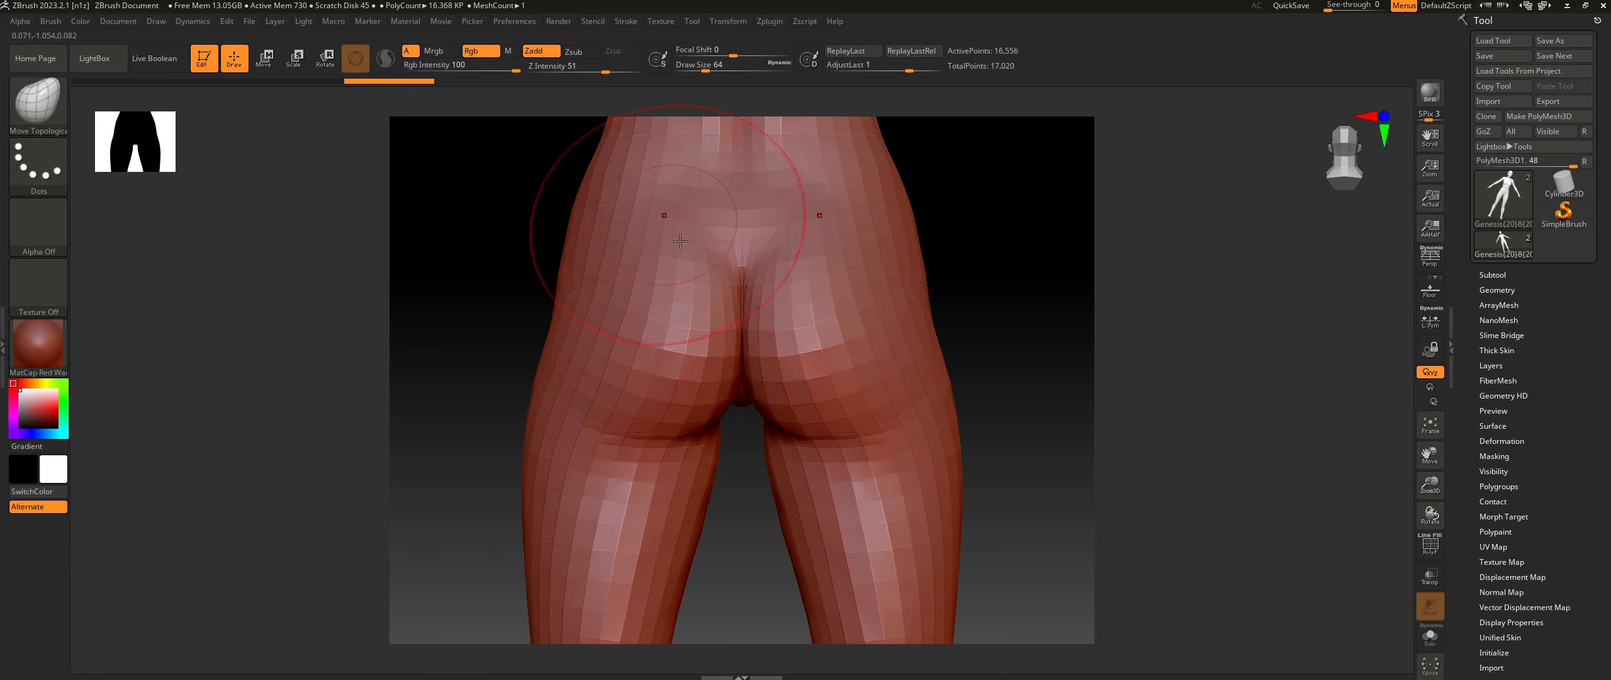
drag(613, 68, 596, 75)
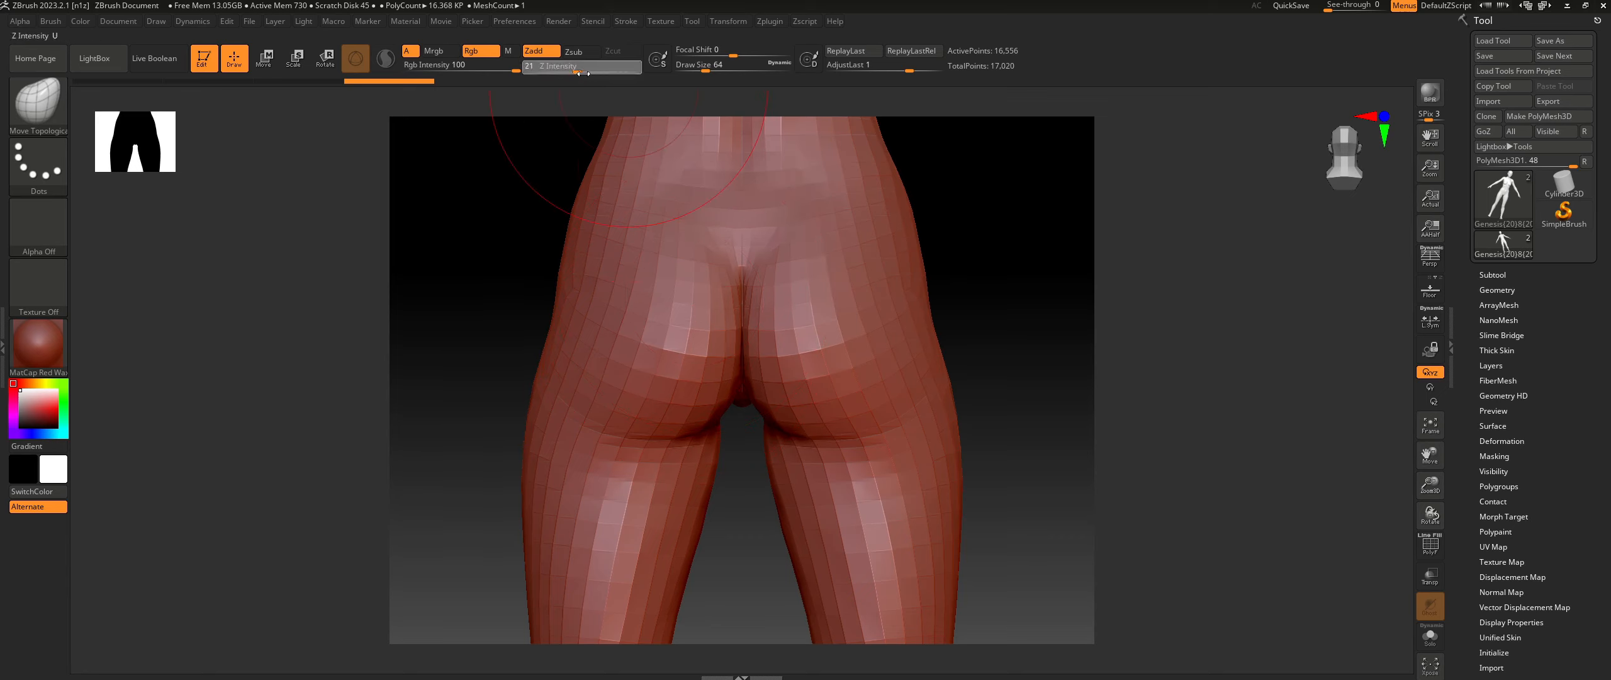
drag(705, 71, 682, 72)
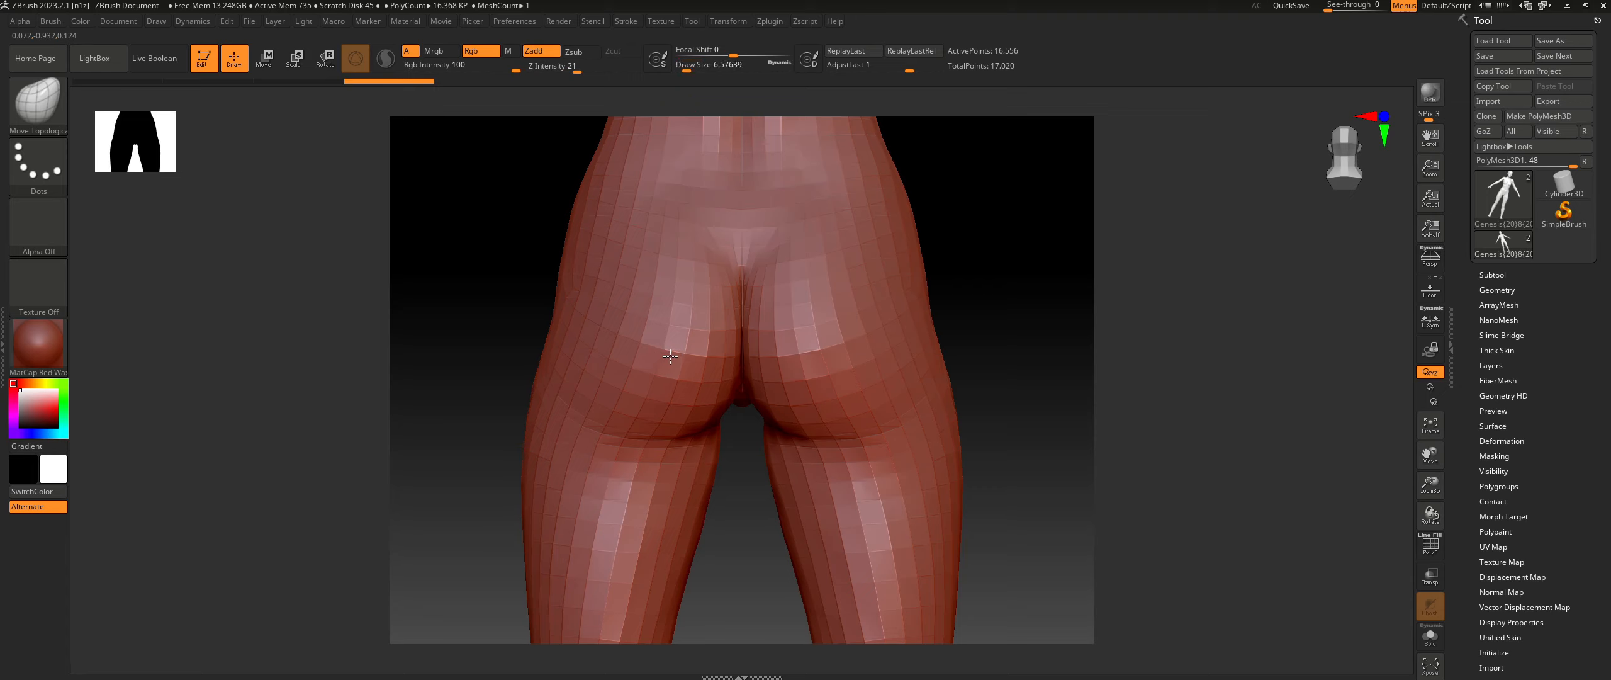
Step: Set the DhdmGen displacement threshold to 0 and save the base shape as HD_test_morph_03.GoZ
click(762, 22)
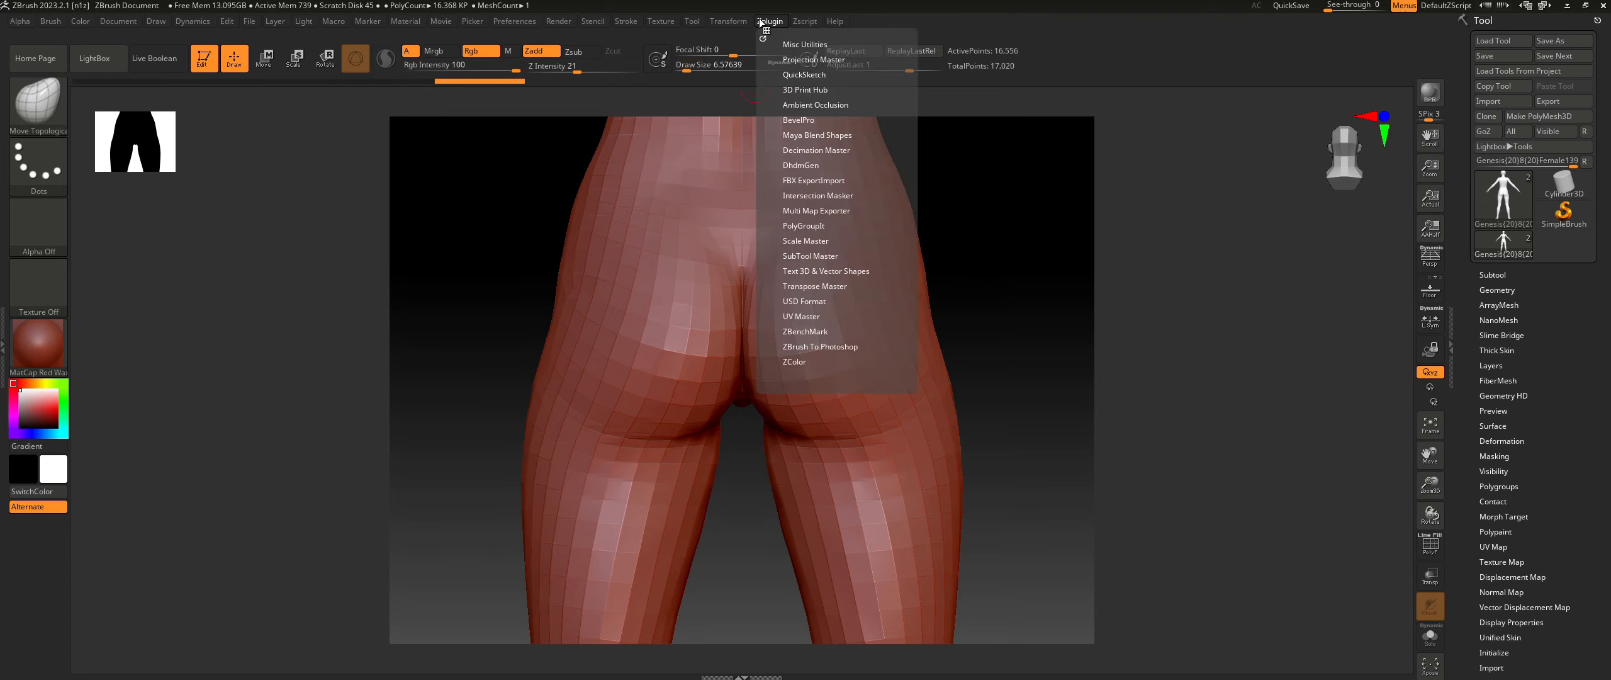
click(818, 165)
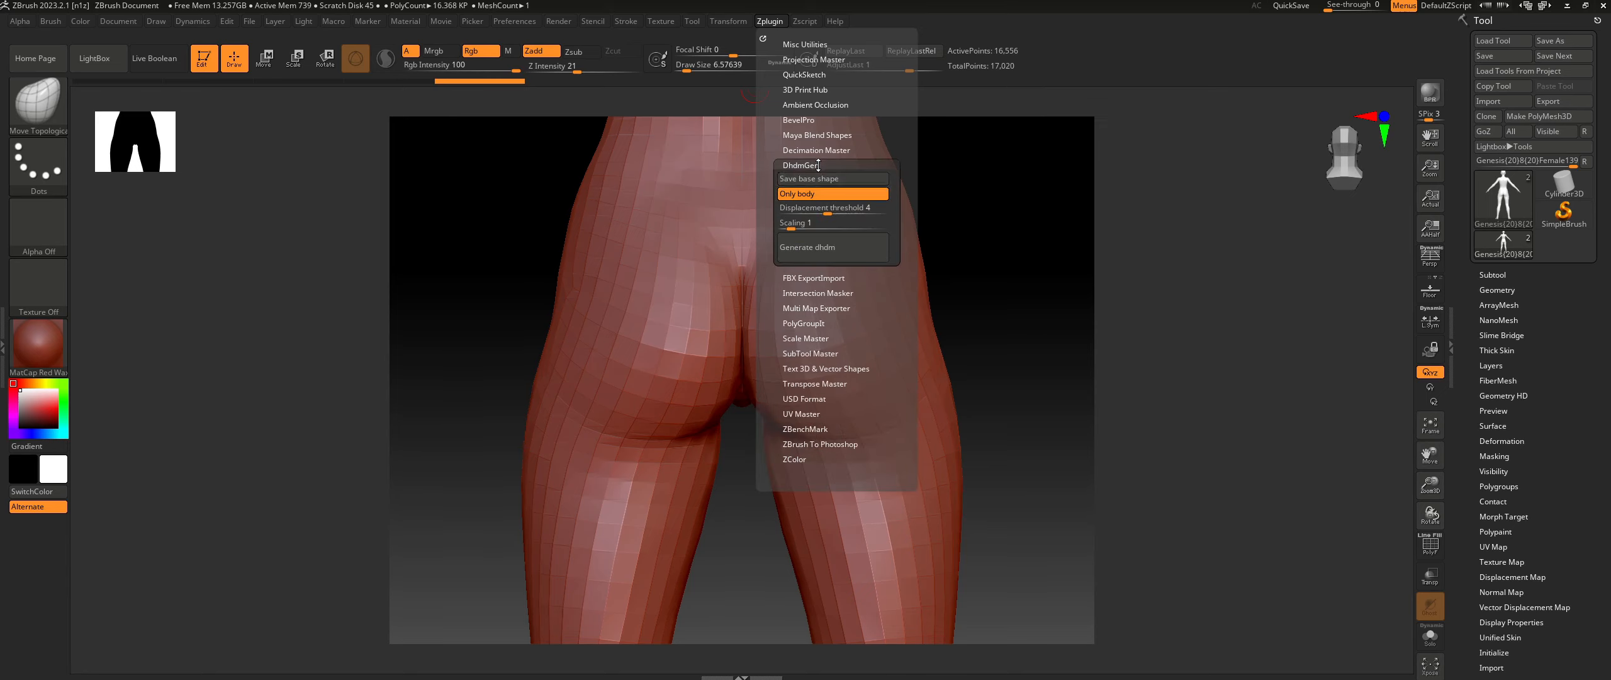
drag(826, 211, 802, 211)
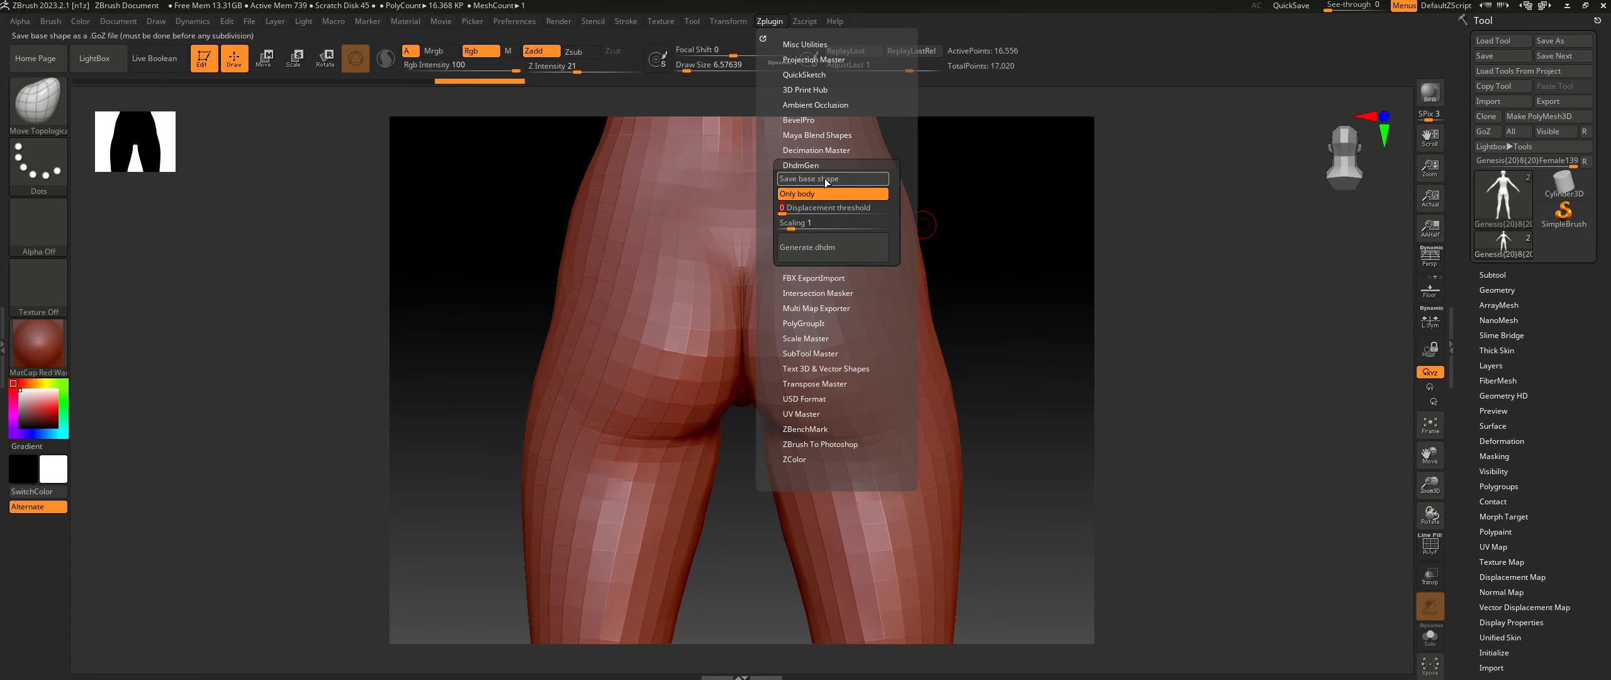
click(827, 181)
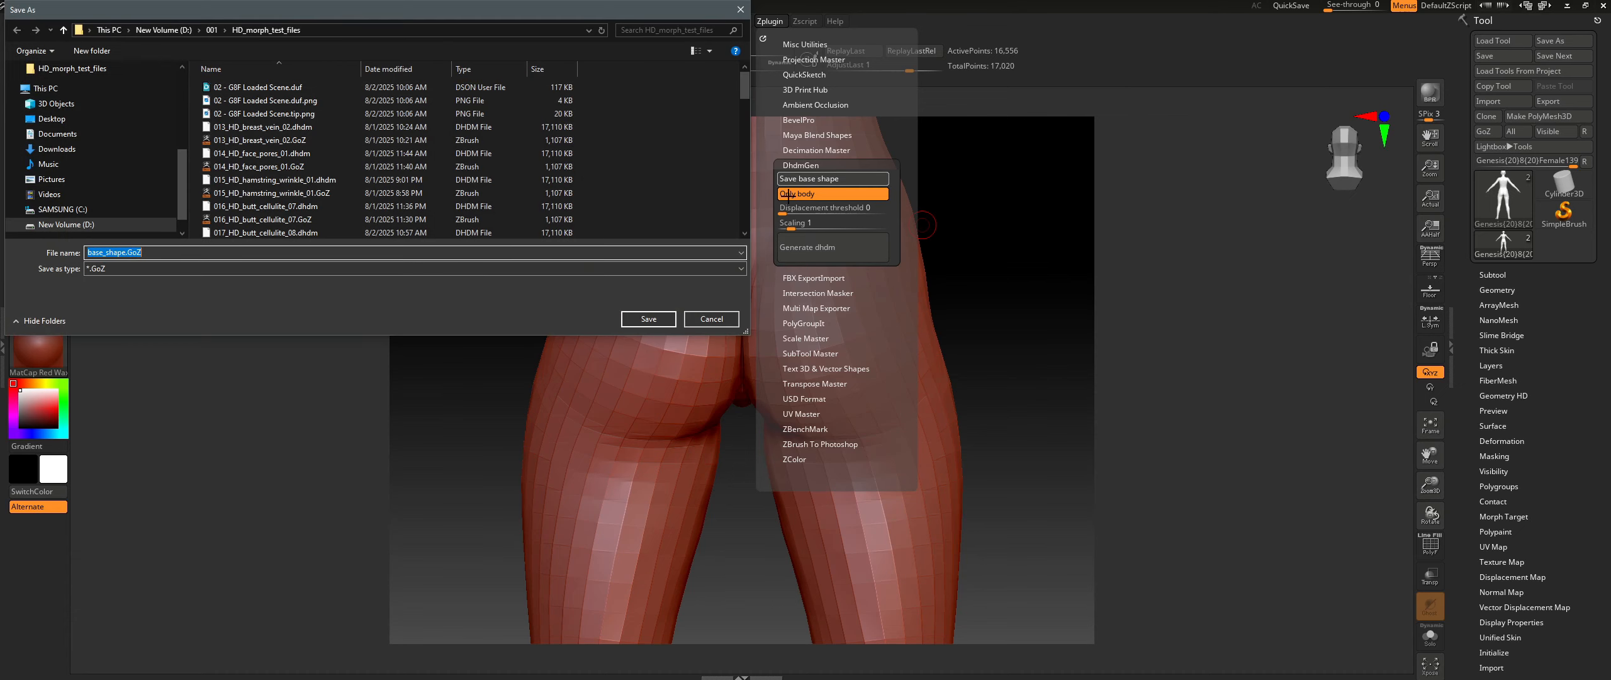
drag(125, 253, 78, 251)
text(HD_test)
click(647, 320)
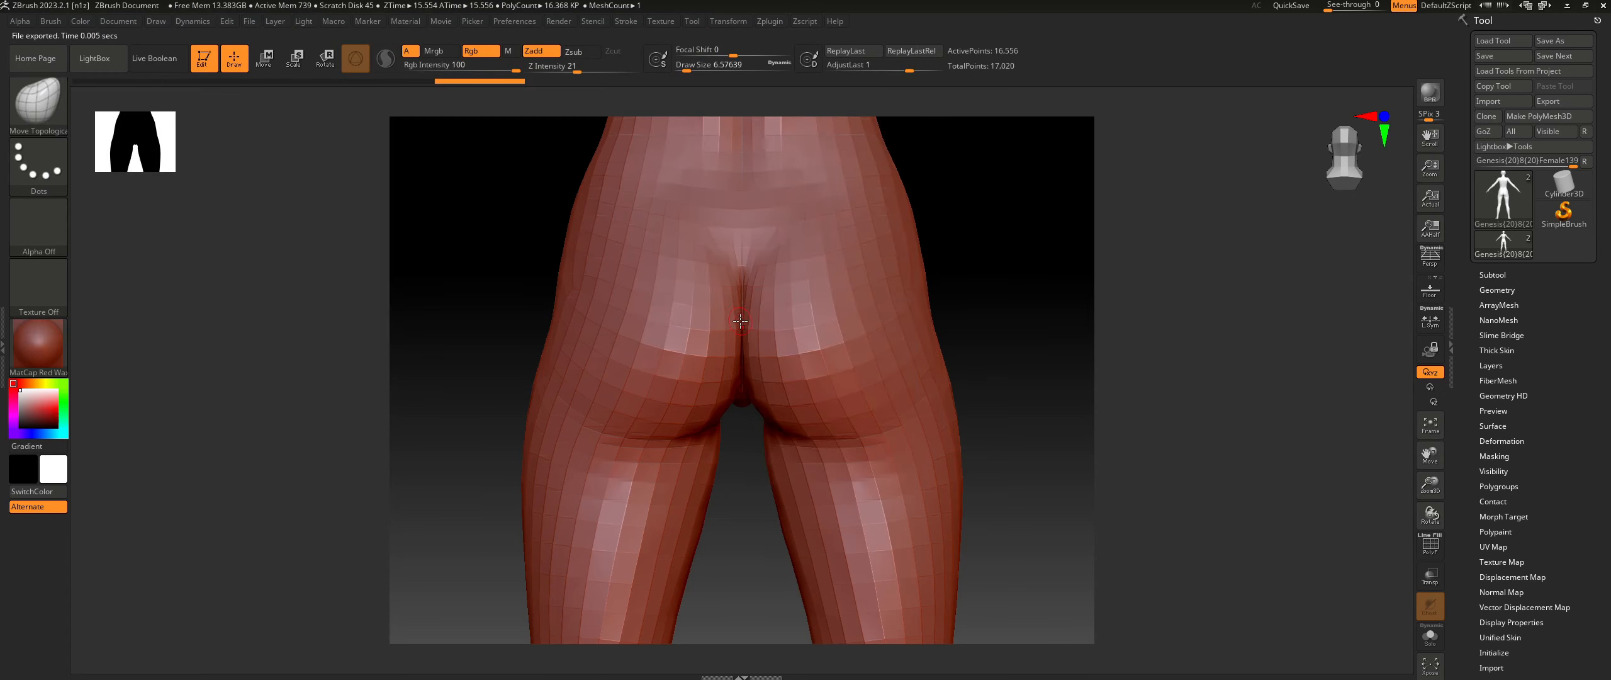
Step: Send the mesh back to DAZ Studio with GoZ, creating a morph named "HD test morph 03"
click(1491, 131)
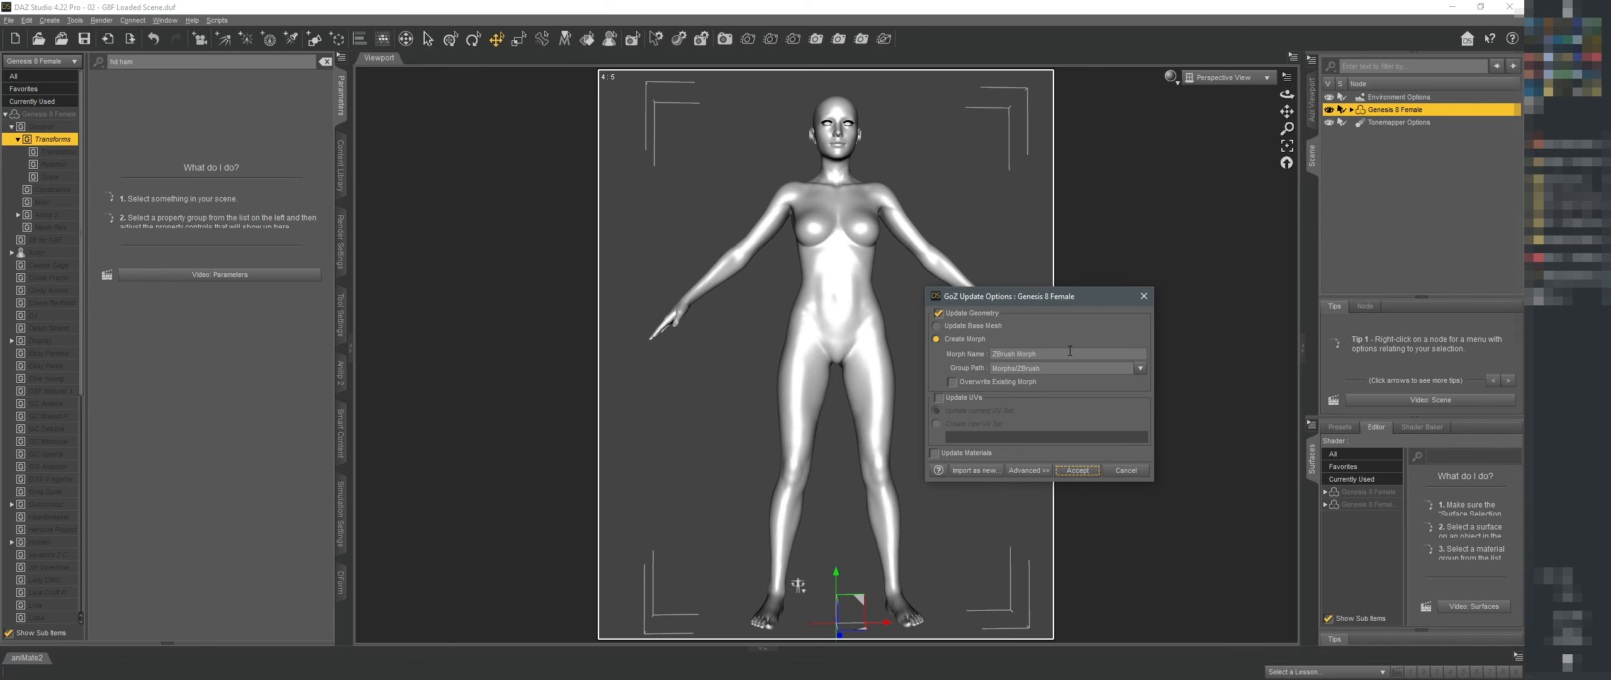
triple_click(1070, 353)
text(HD te)
text(st morph )
text(02)
key(ctrl+a)
key(ctrl+c)
click(1077, 470)
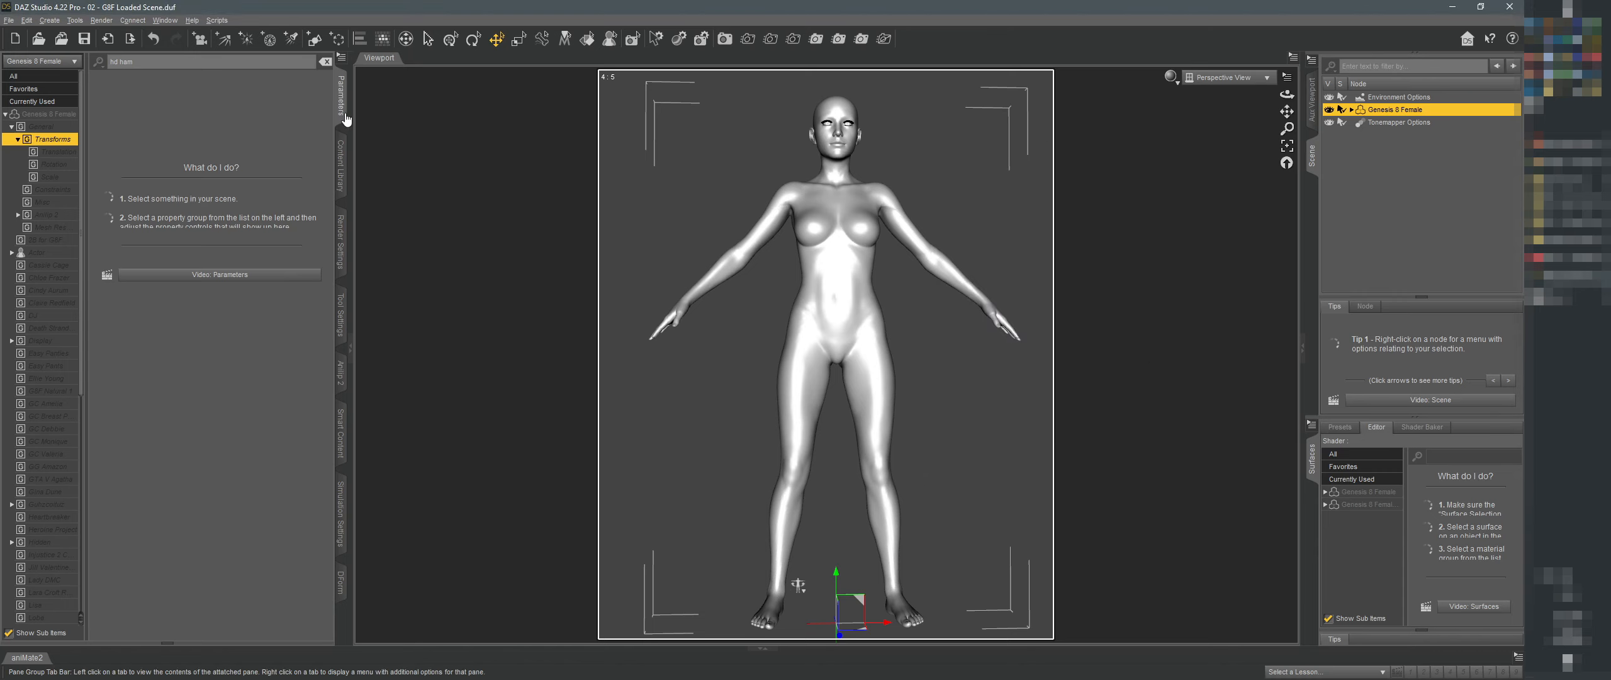
Step: Search the Genesis 8 Female parameters for "HD test morph 03"
click(266, 66)
key(ctrl+a)
key(ctrl+v)
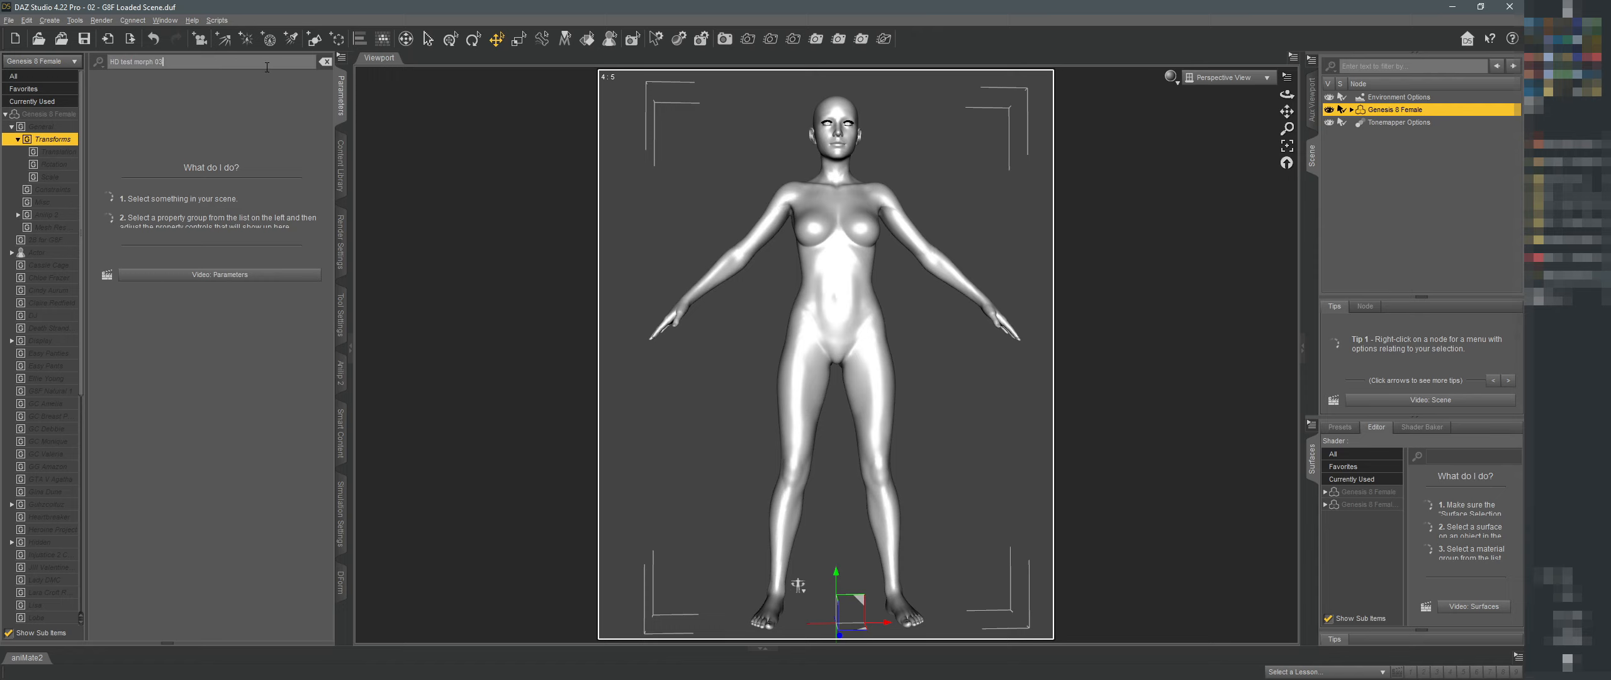
Step: Start saving the figure's morph as a support asset and browse the property groups for the morph
click(9, 20)
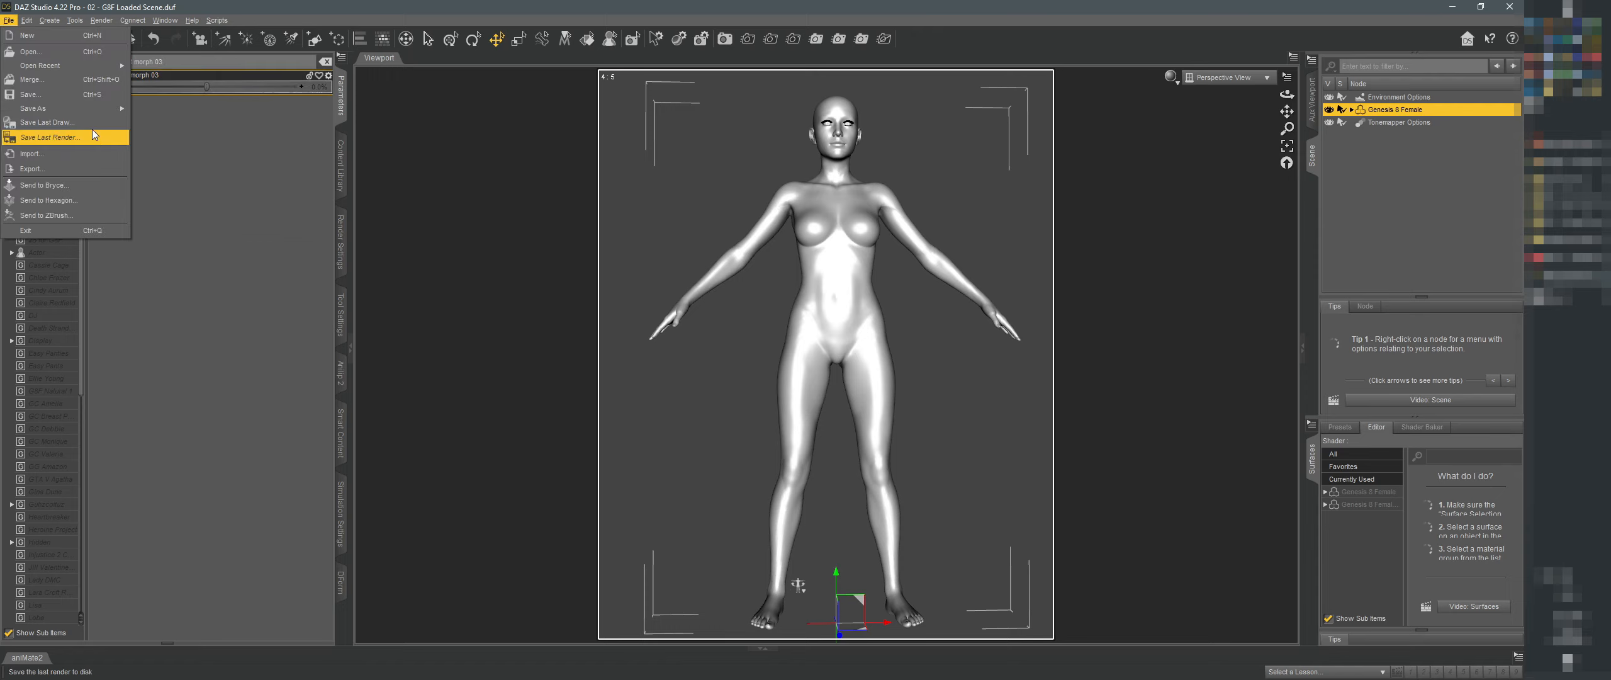
mouse_move(92, 114)
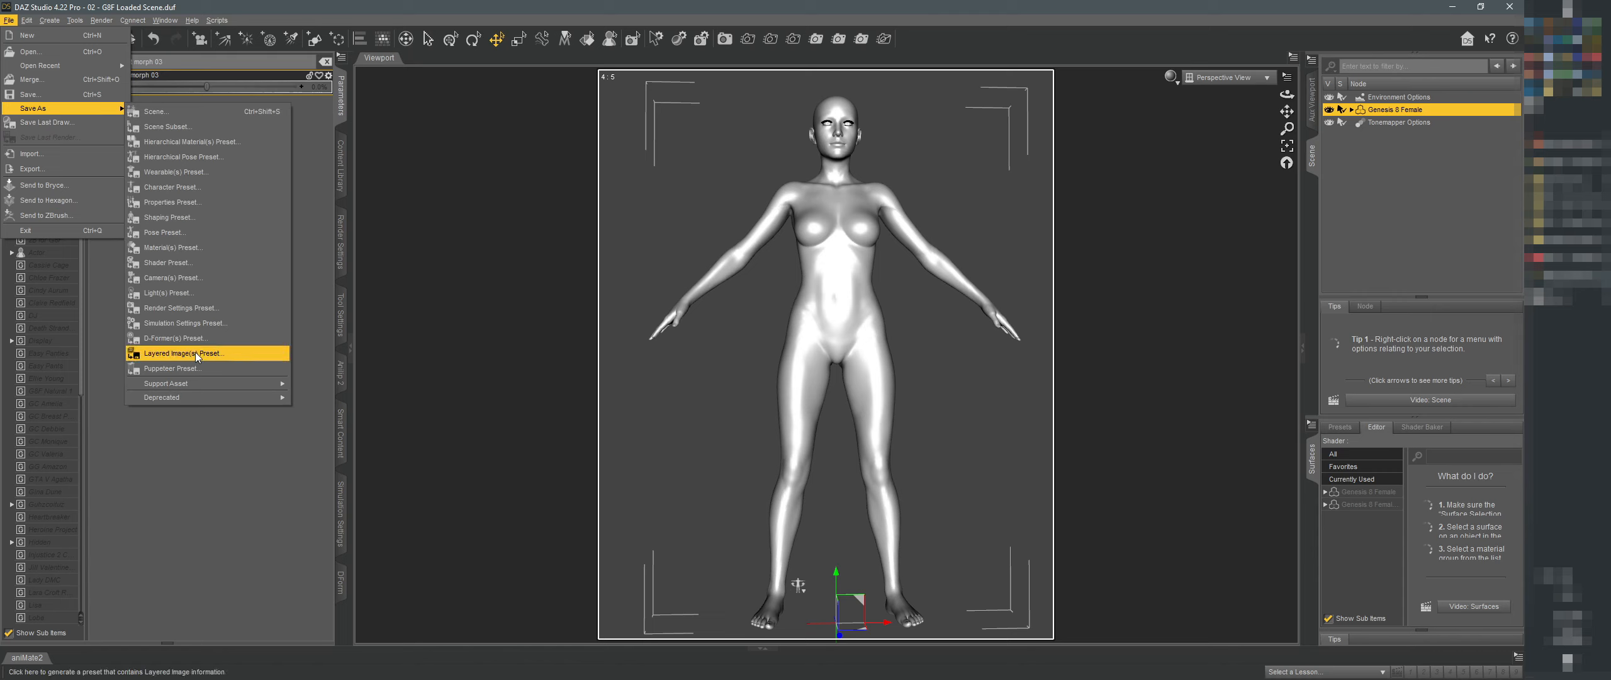
mouse_move(201, 383)
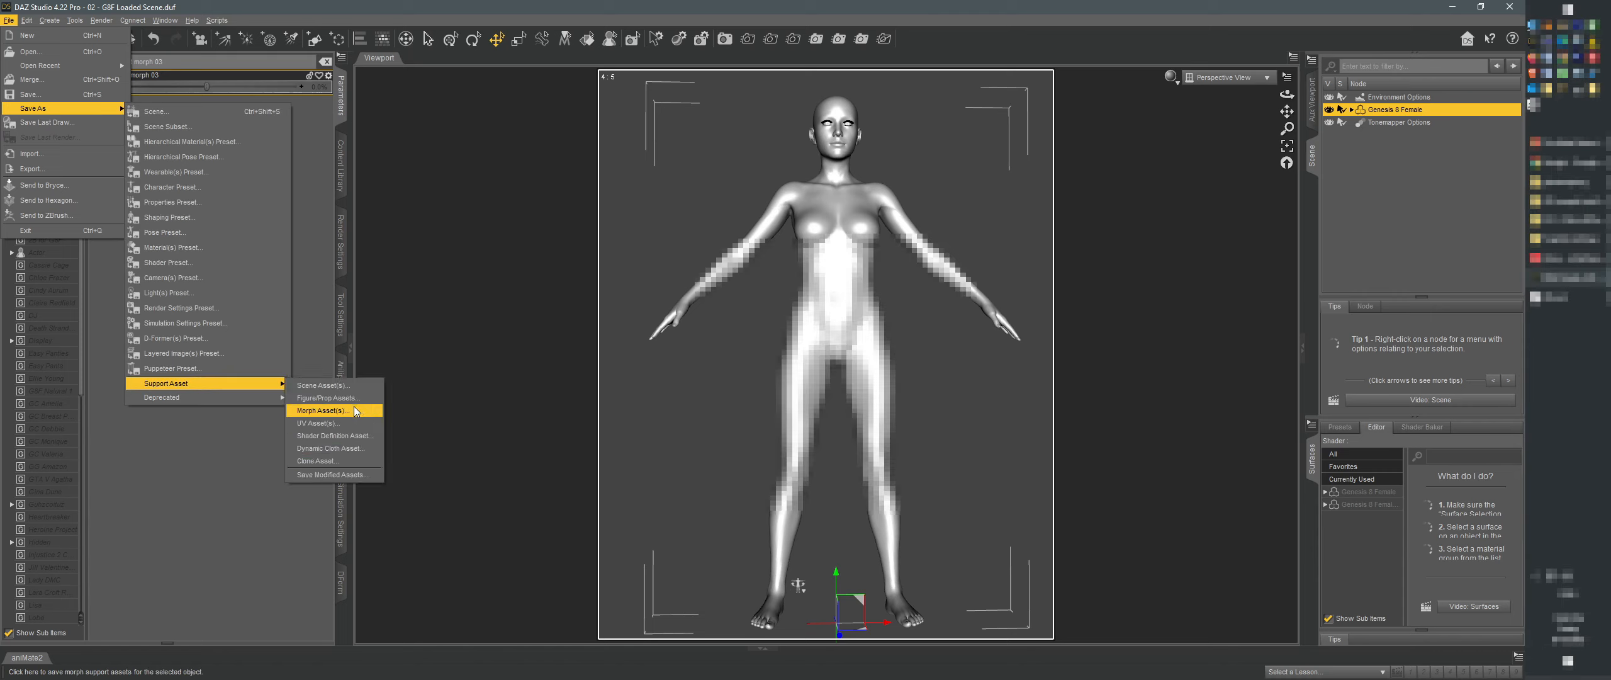
click(322, 410)
click(702, 247)
scroll(758, 385, down, 3)
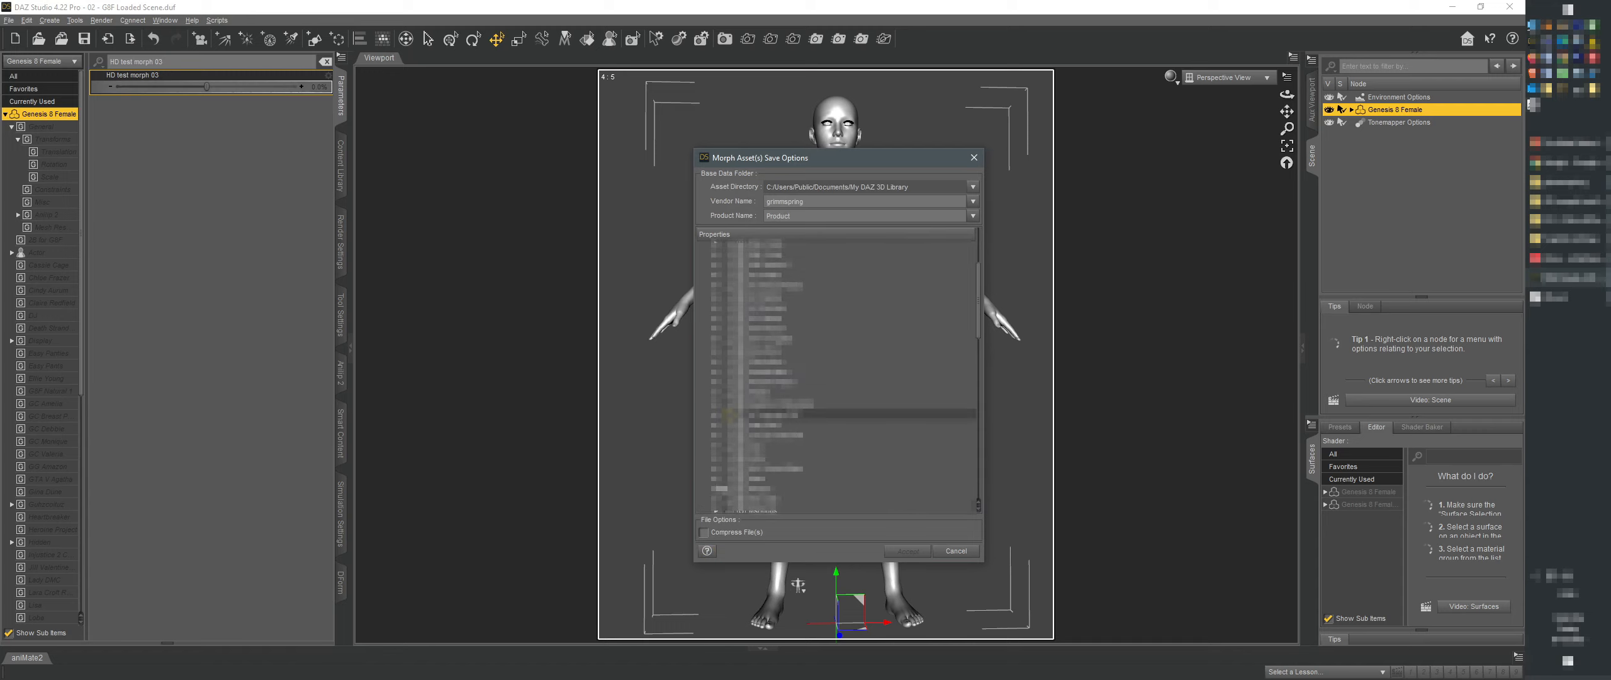
click(716, 493)
scroll(759, 425, down, 6)
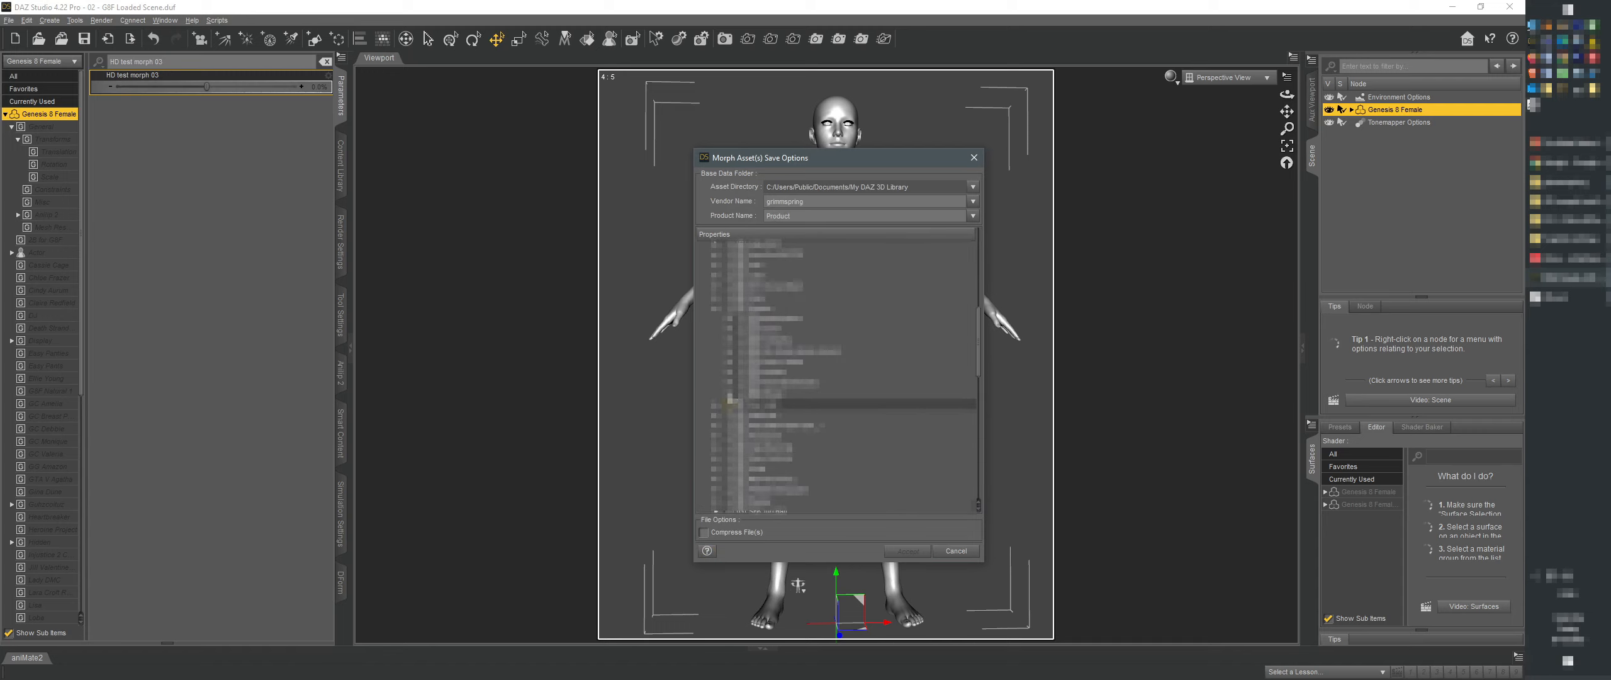
click(729, 403)
scroll(816, 415, down, 8)
Step: Set the product name to "HD test morph 03" and save the morph asset
double_click(795, 216)
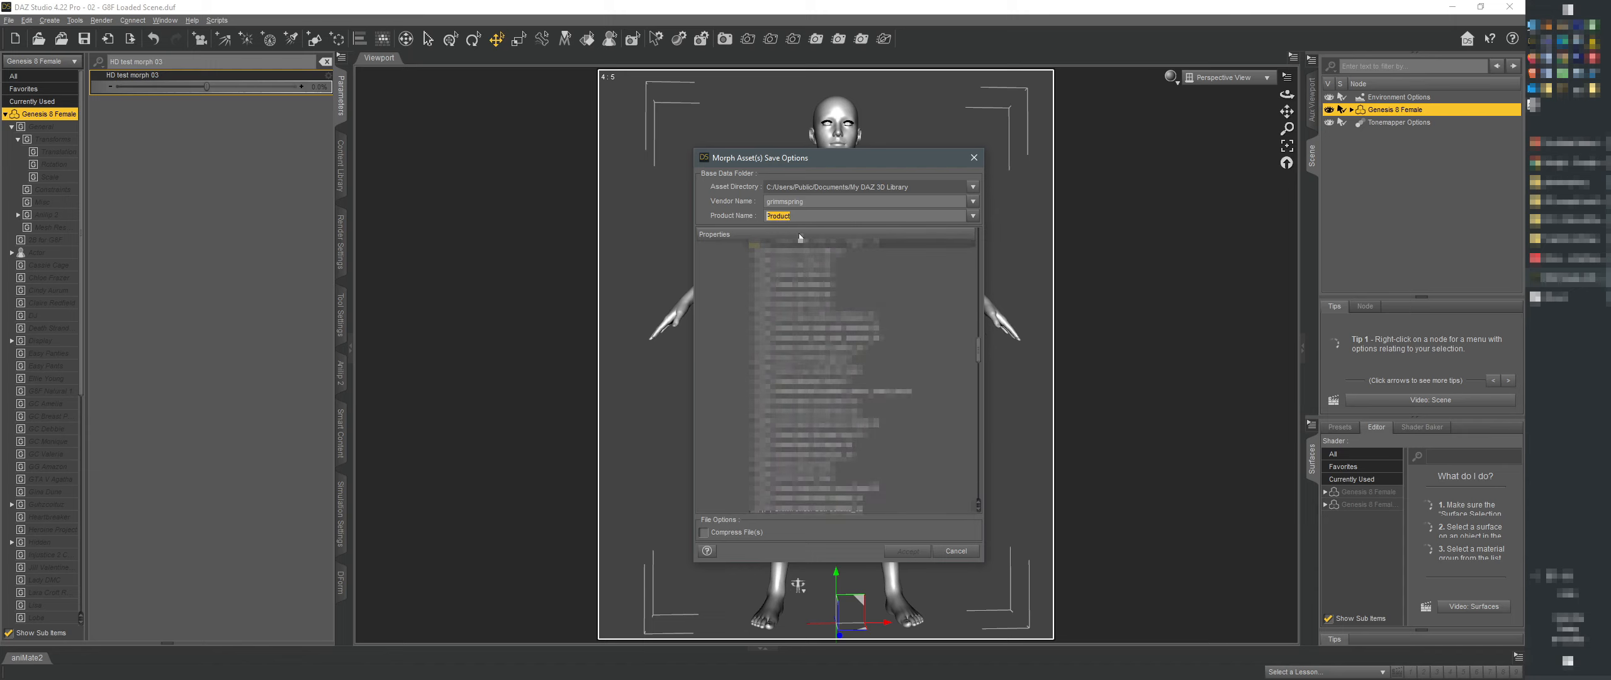
key(ctrl+v)
scroll(820, 439, down, 5)
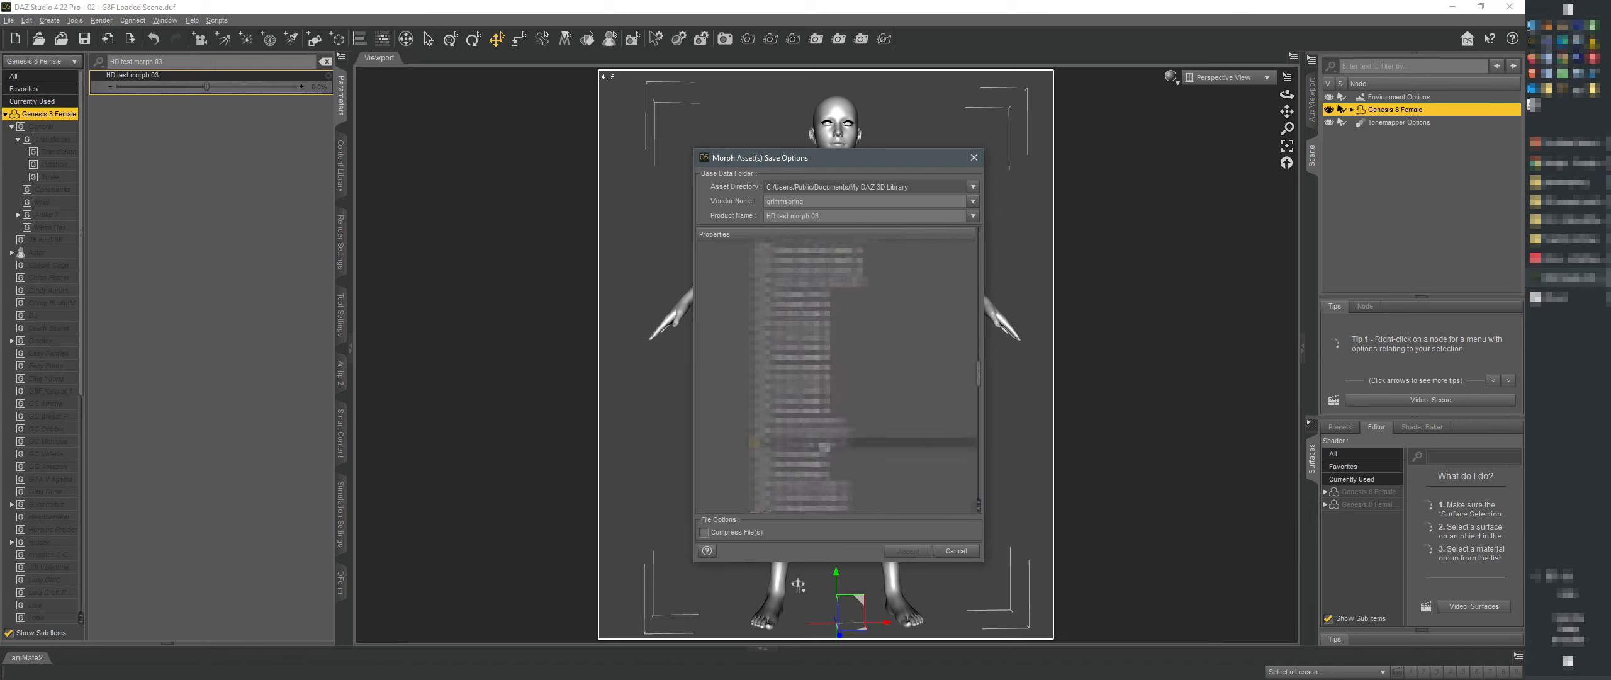
scroll(837, 378, down, 10)
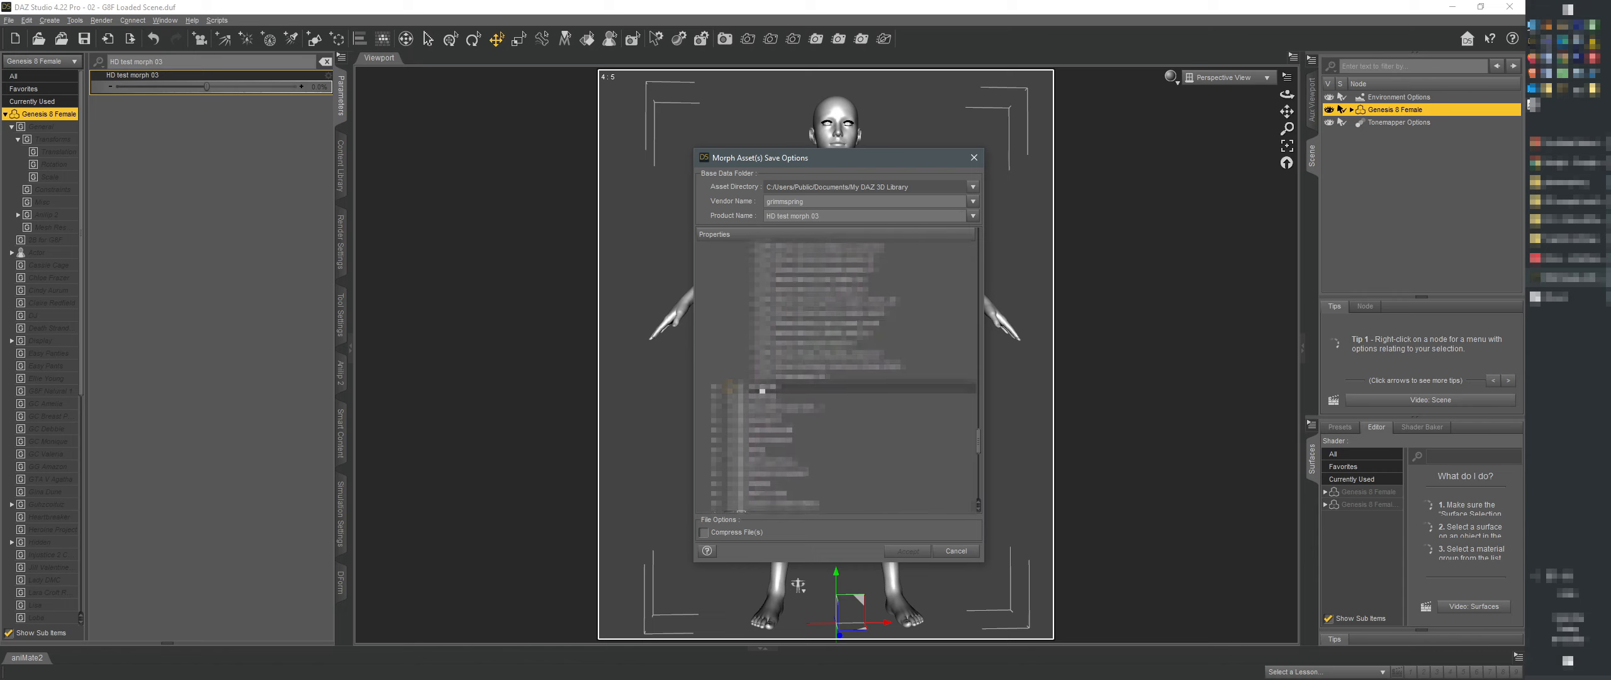
click(908, 551)
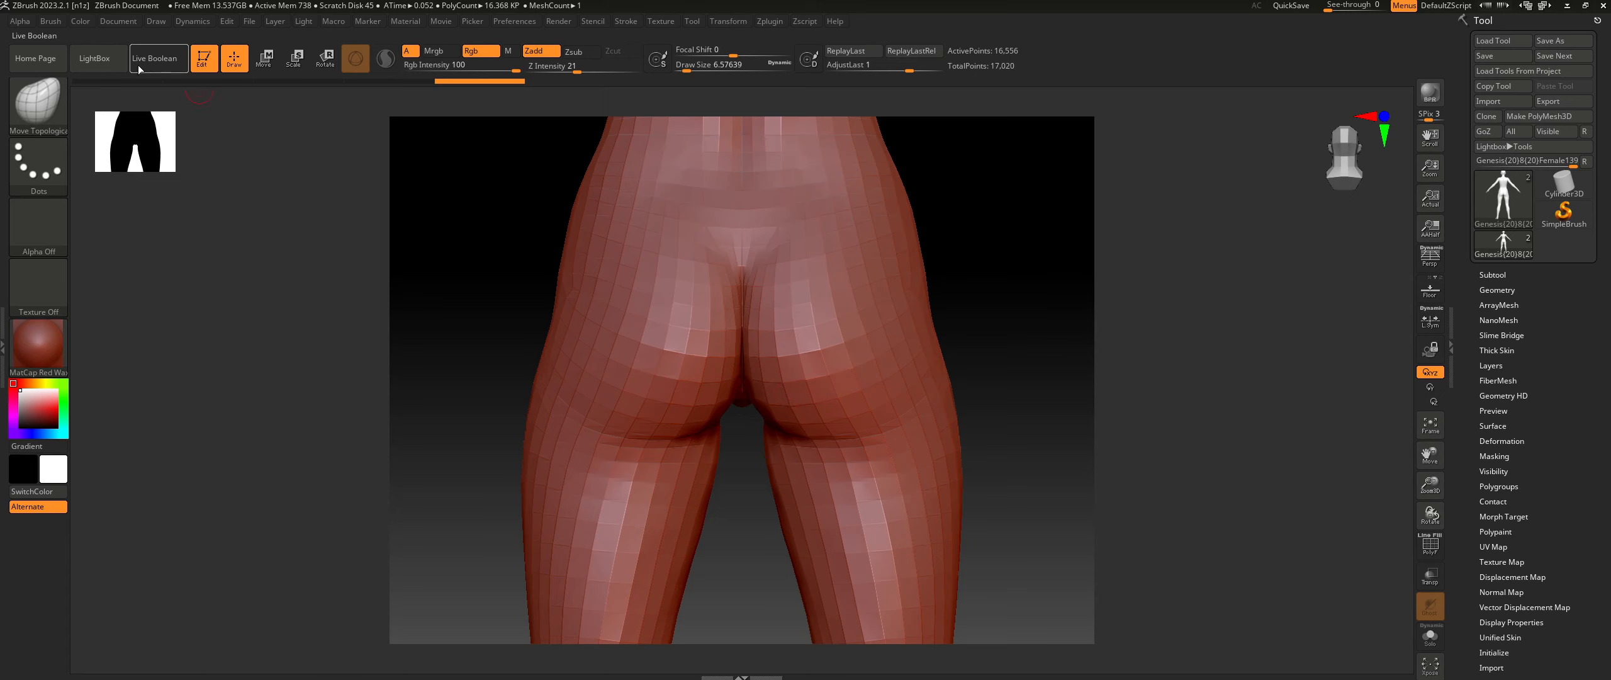
Step: Switch to ZBrush and load the Flabby 03 brush from the Body Details brush library
click(94, 57)
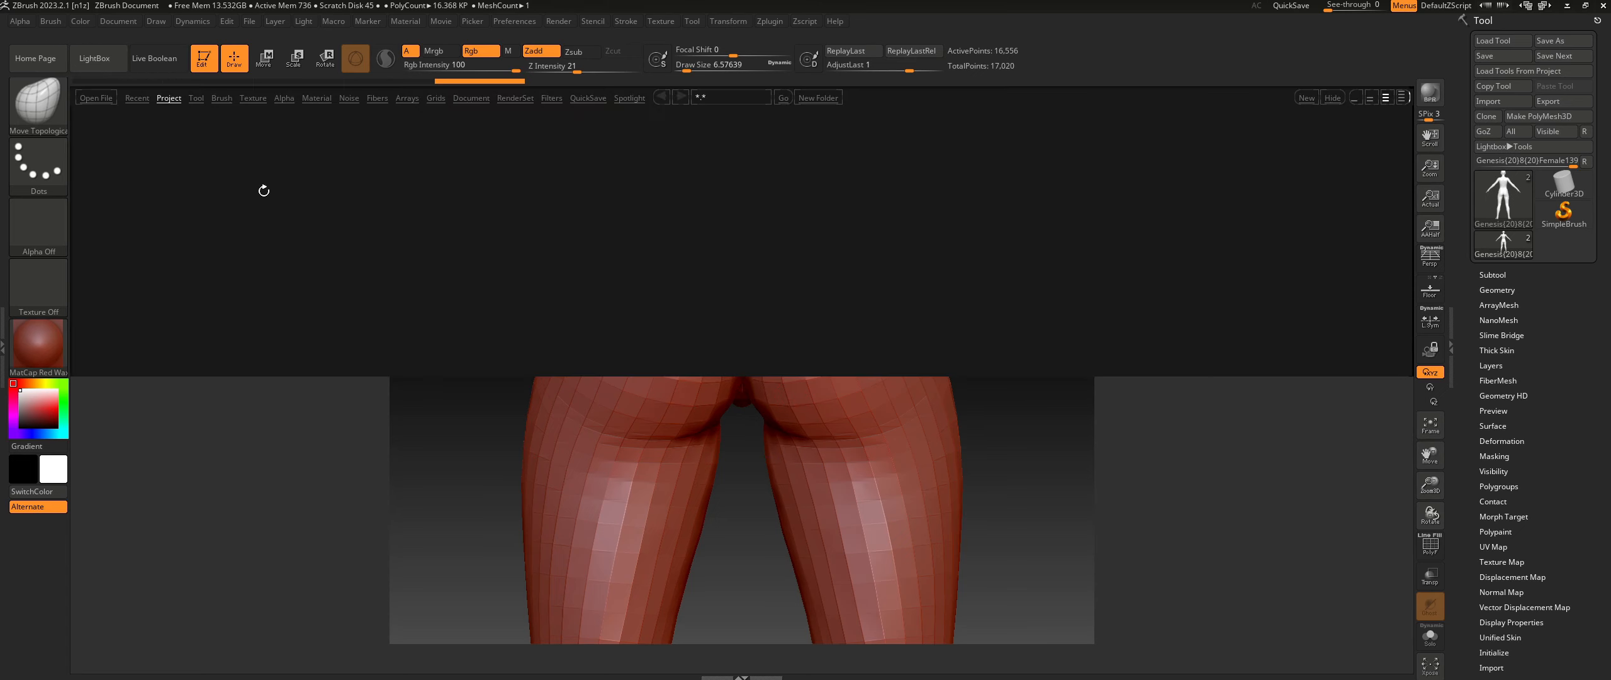
click(220, 98)
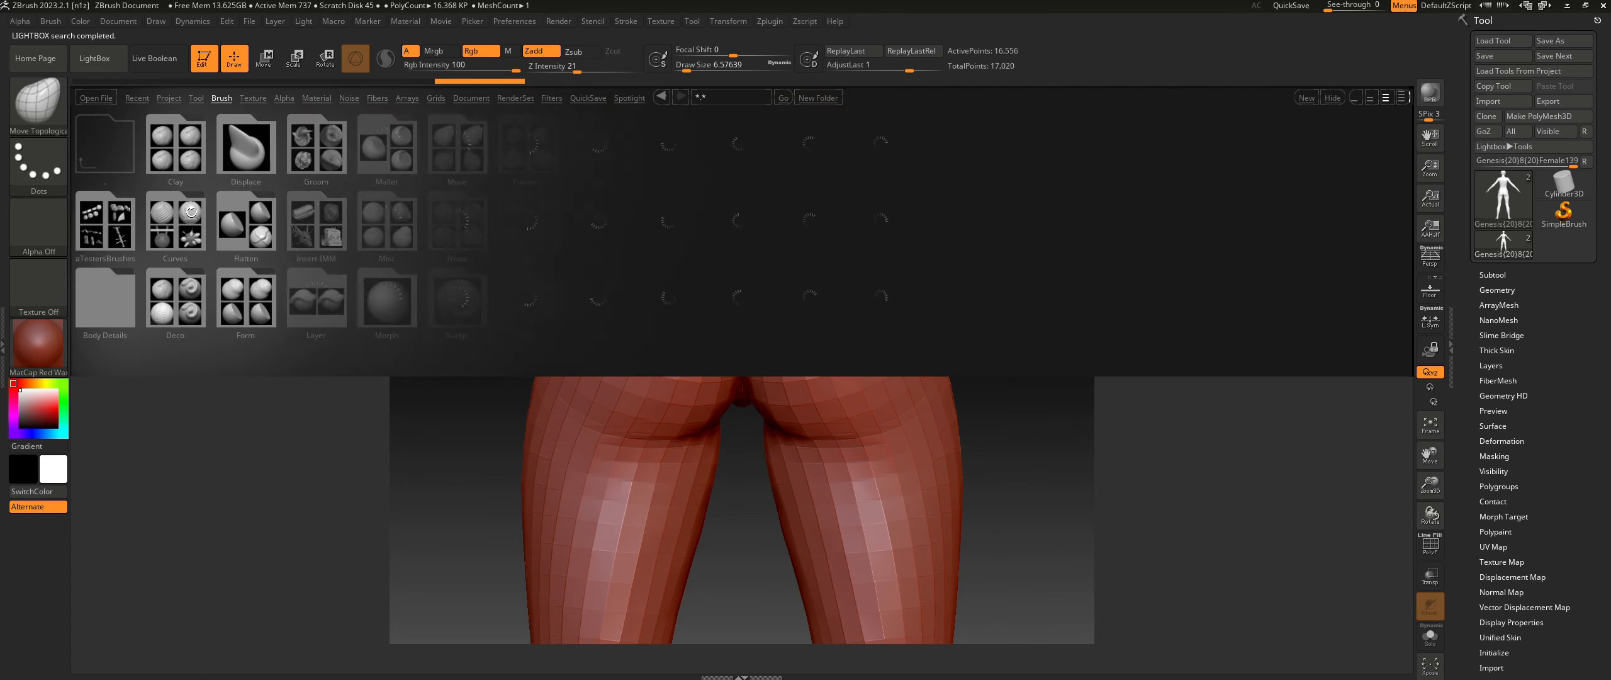
click(112, 314)
click(112, 315)
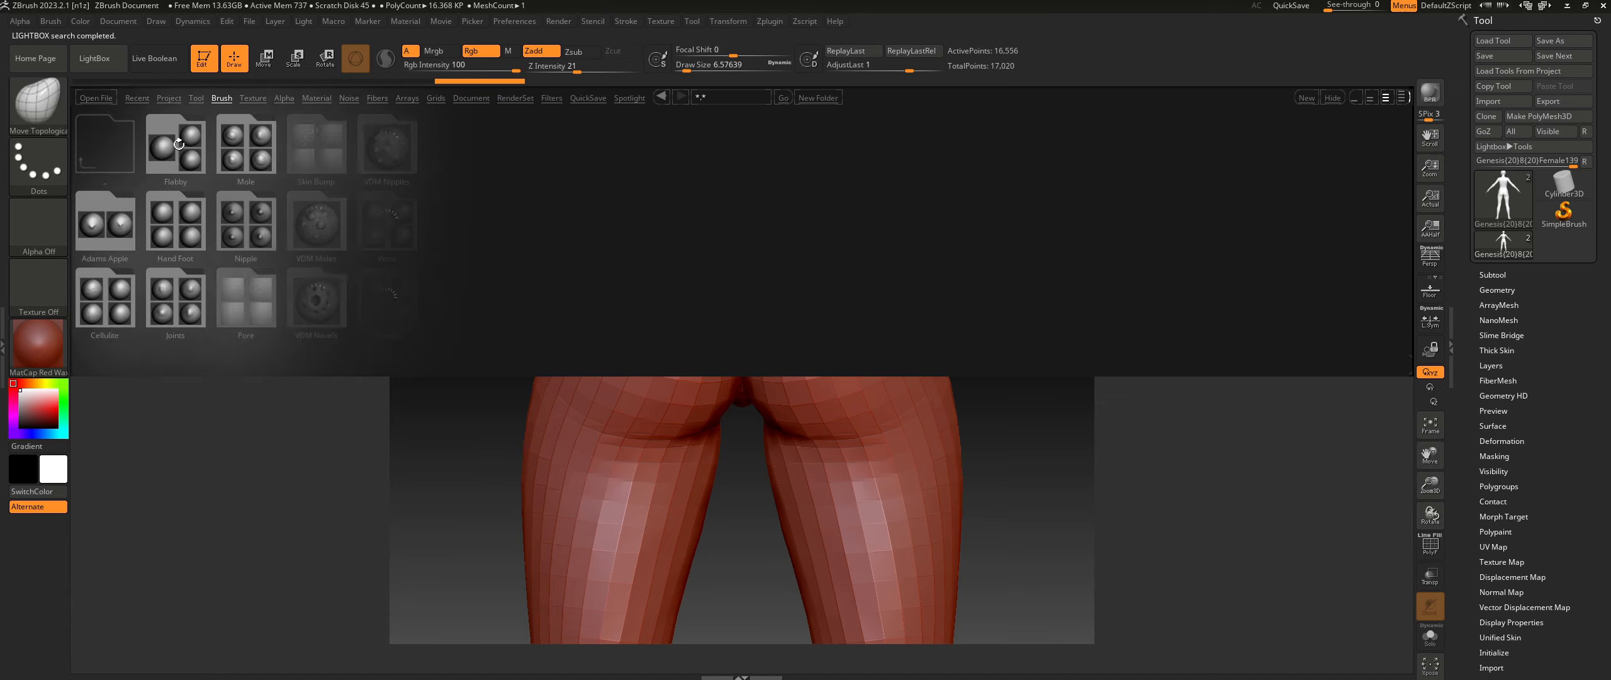
click(180, 146)
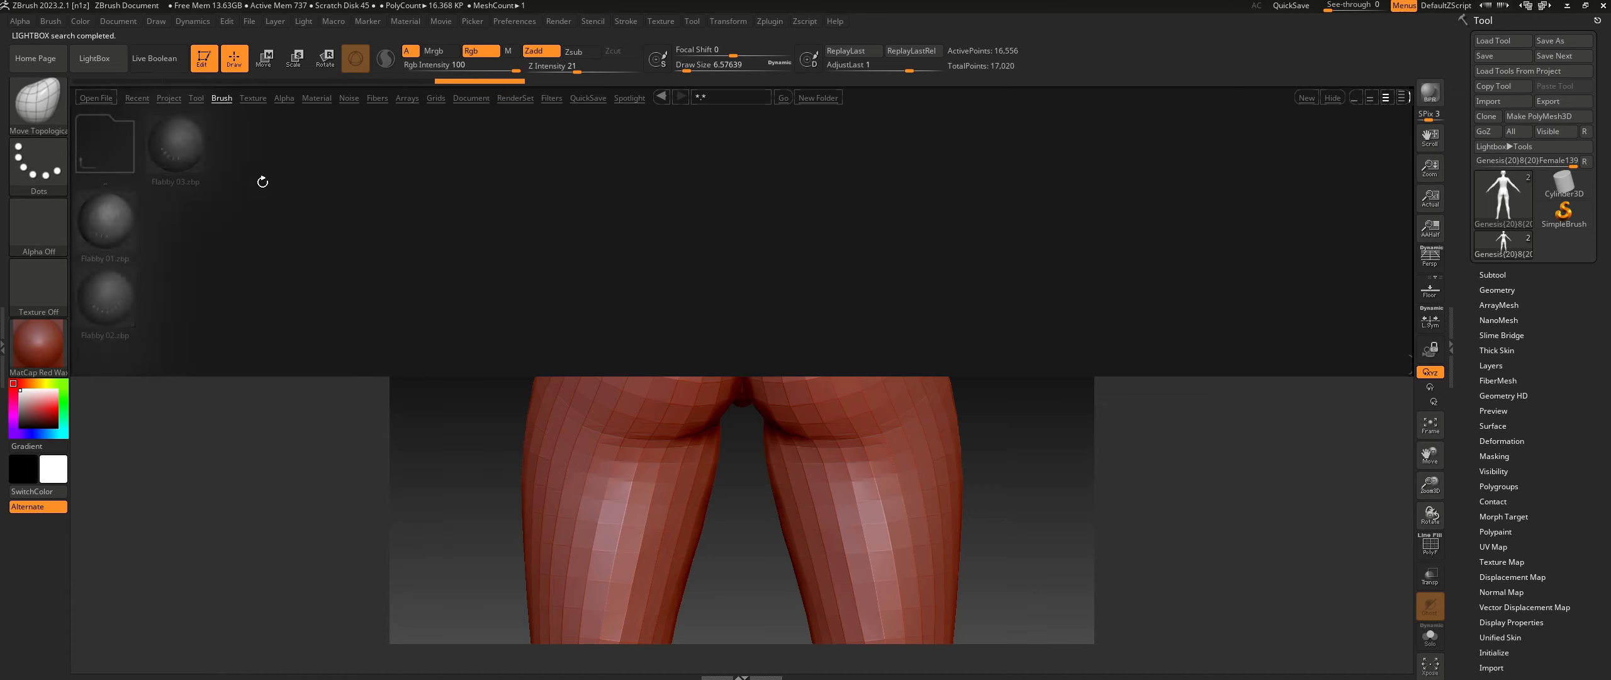
double_click(179, 159)
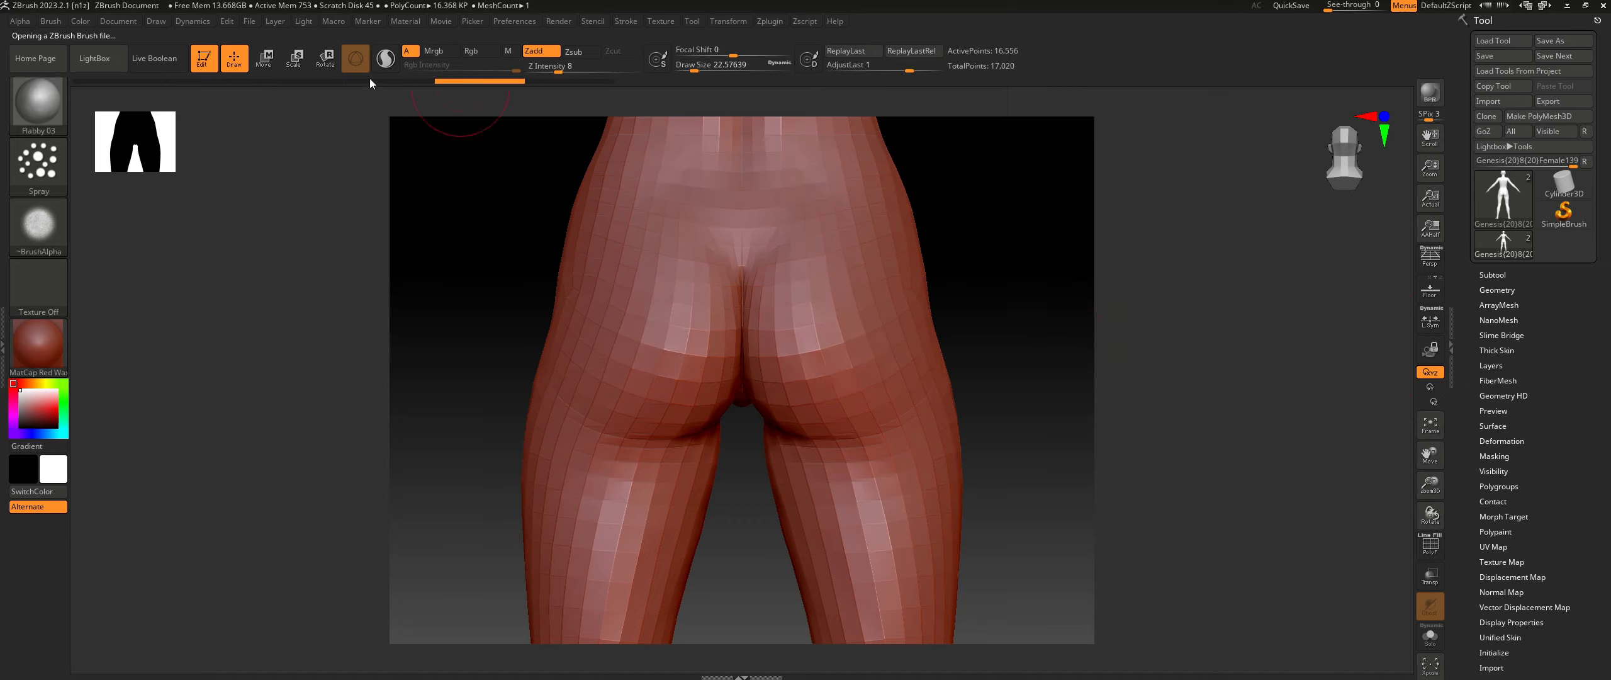
Step: Subdivide the body mesh up to subdivision level 4
click(1498, 290)
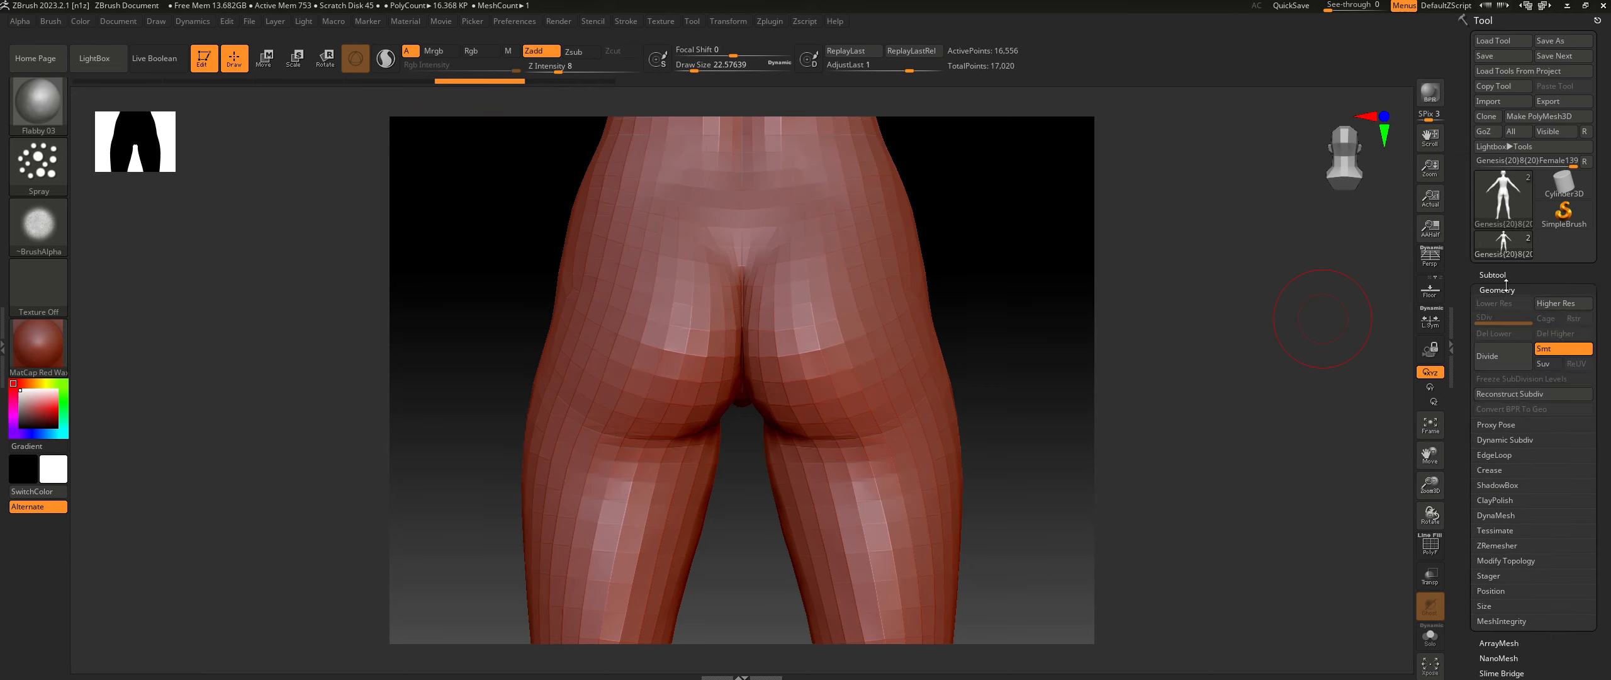
click(1504, 359)
click(1505, 359)
click(1504, 359)
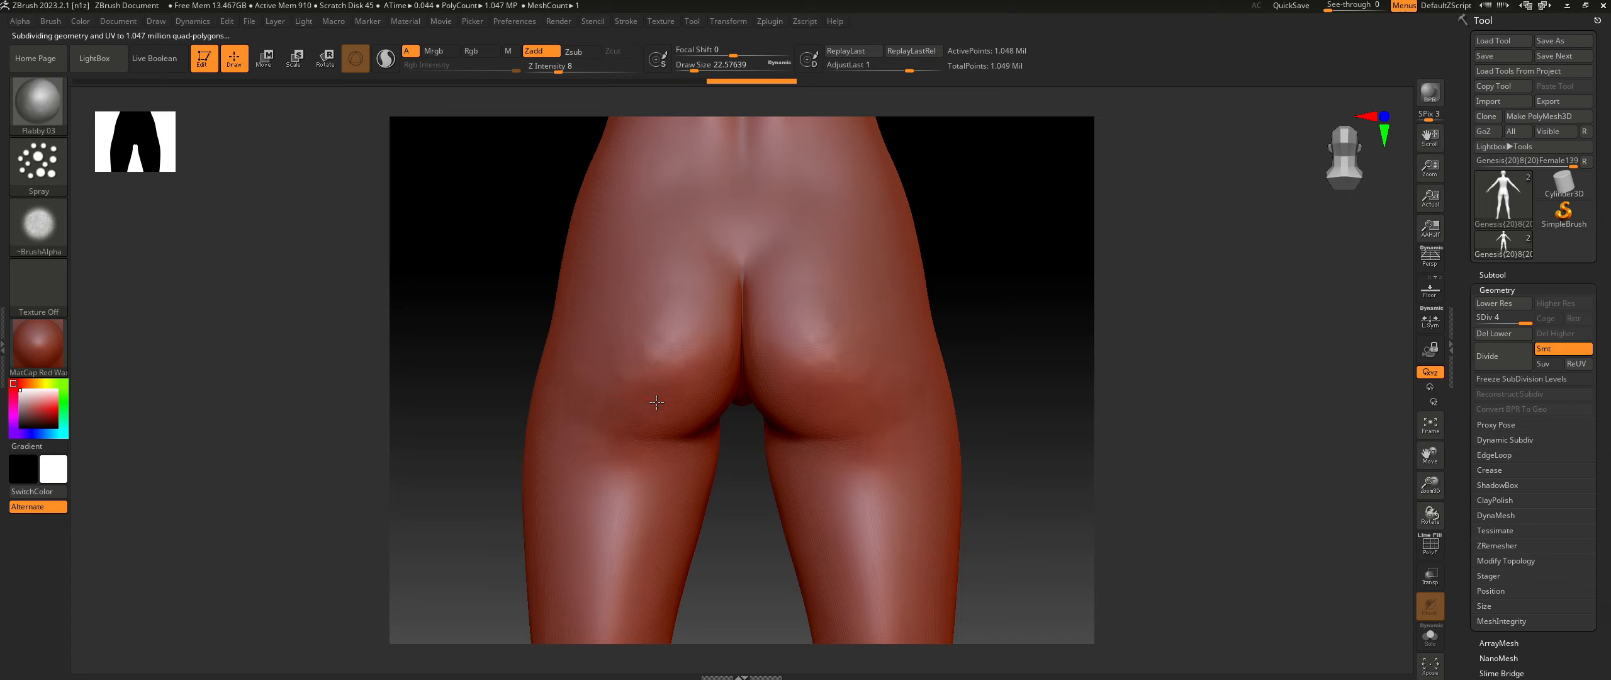
Step: Sculpt flabby skin texture over both buttocks of the body mesh with the Flabby 03 brush
drag(1018, 346, 862, 380)
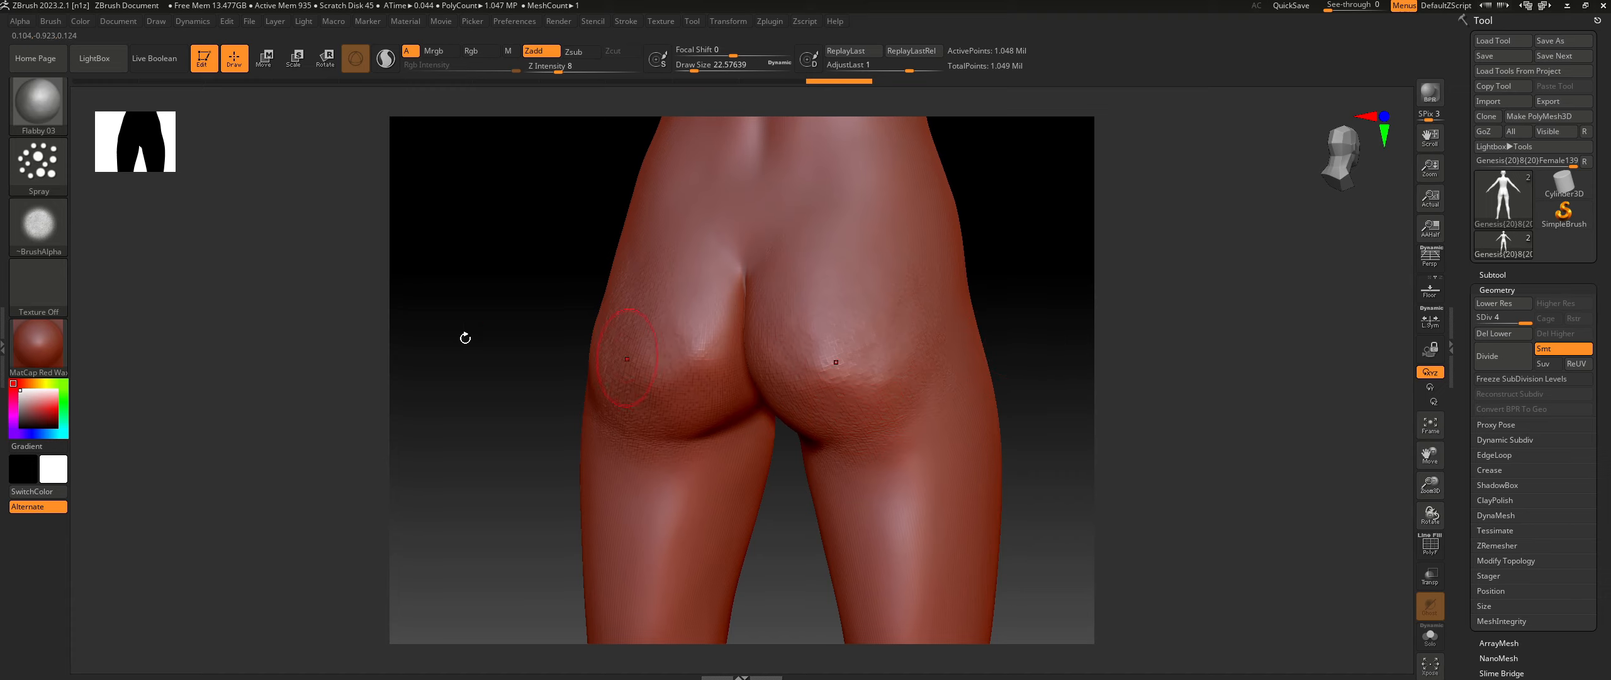
alt+drag(450, 332, 409, 376)
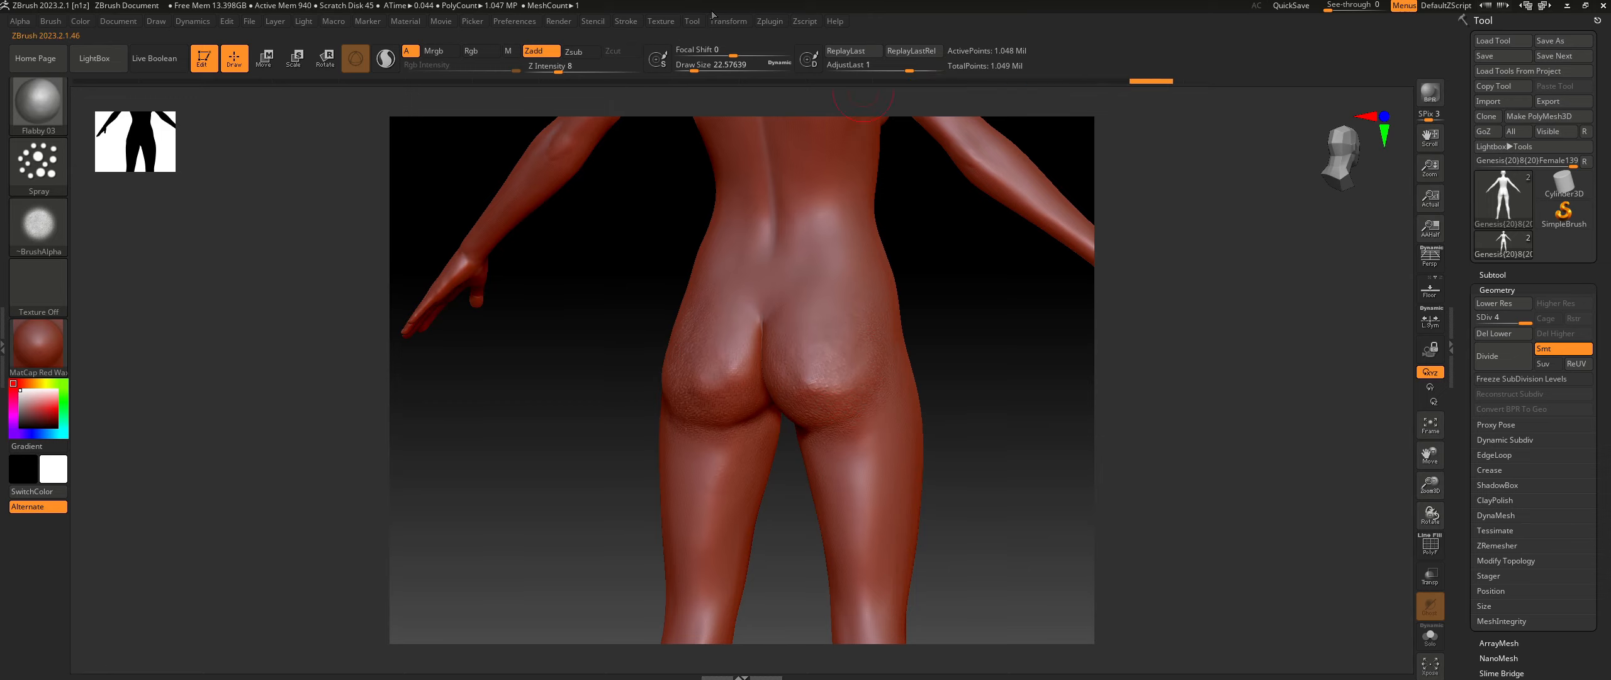
Step: Generate a .dhdm from the sculpt with DhdmGen, using HD_test_morph_03.GoZ as the previously saved base shape
click(766, 22)
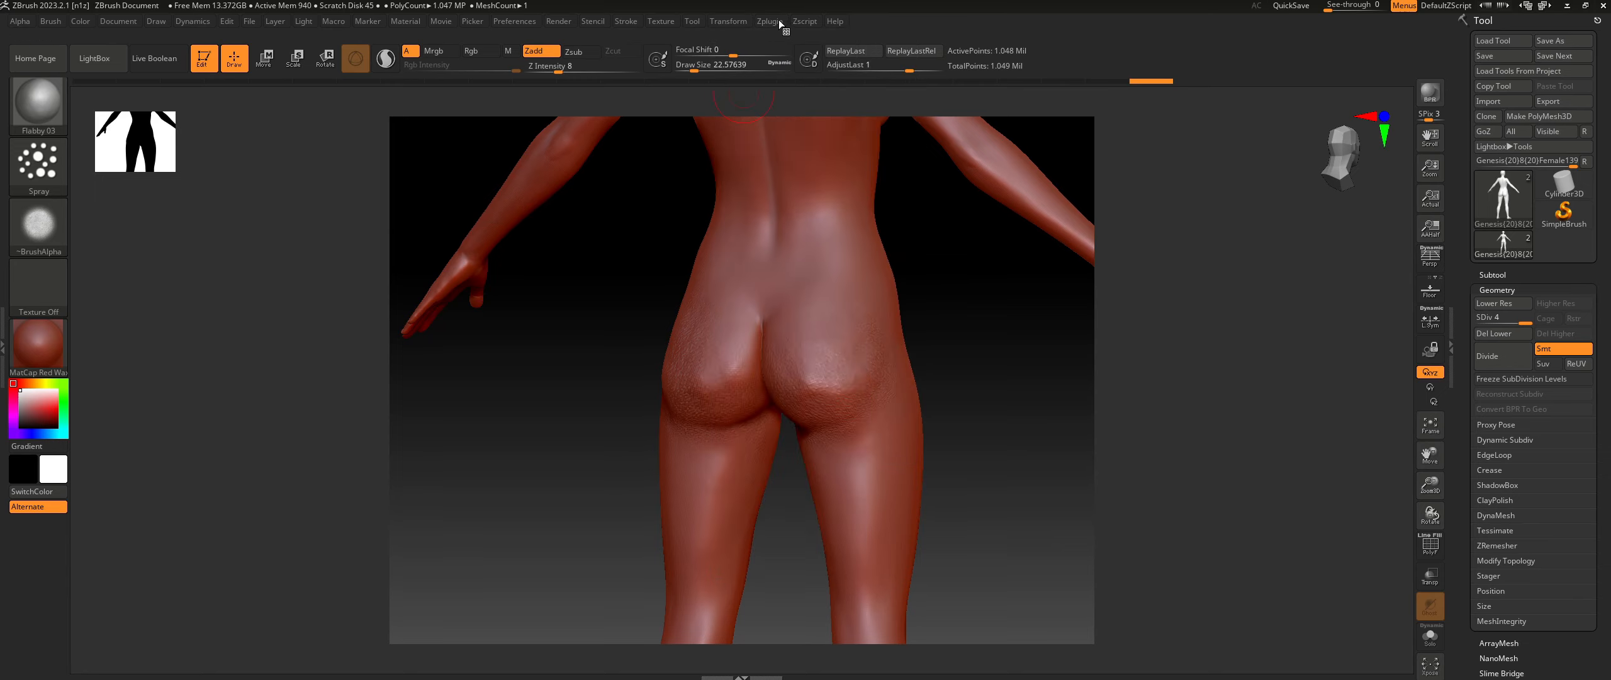
mouse_move(769, 21)
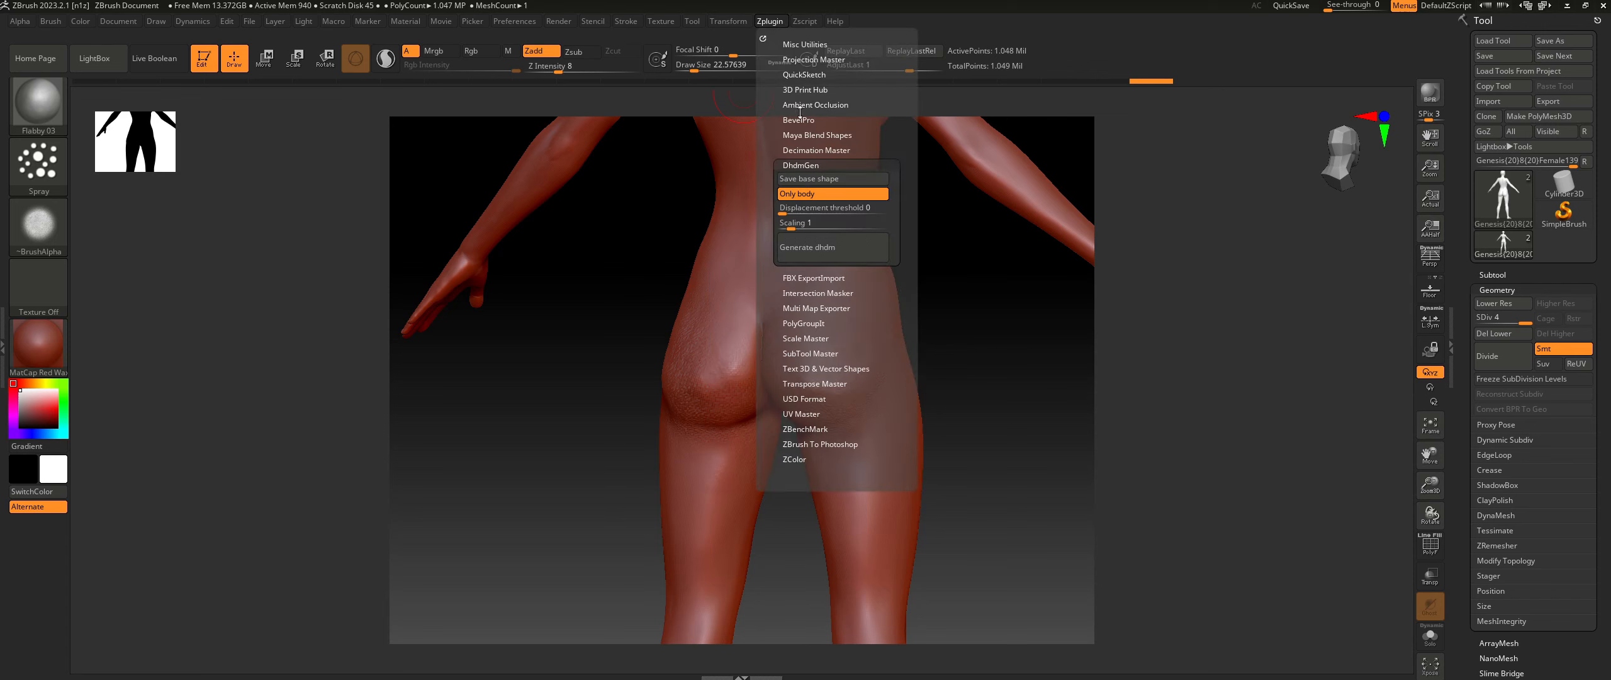
click(820, 252)
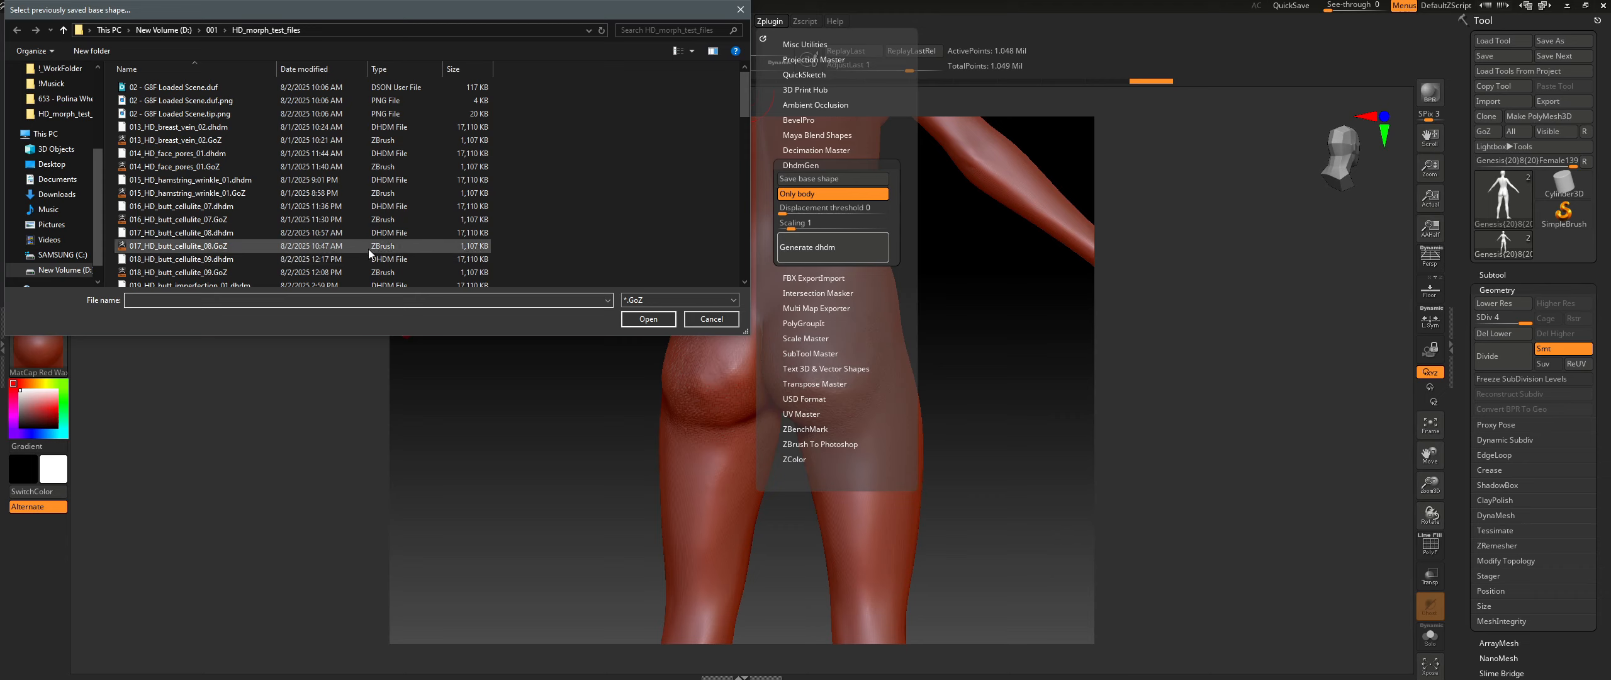
text(H)
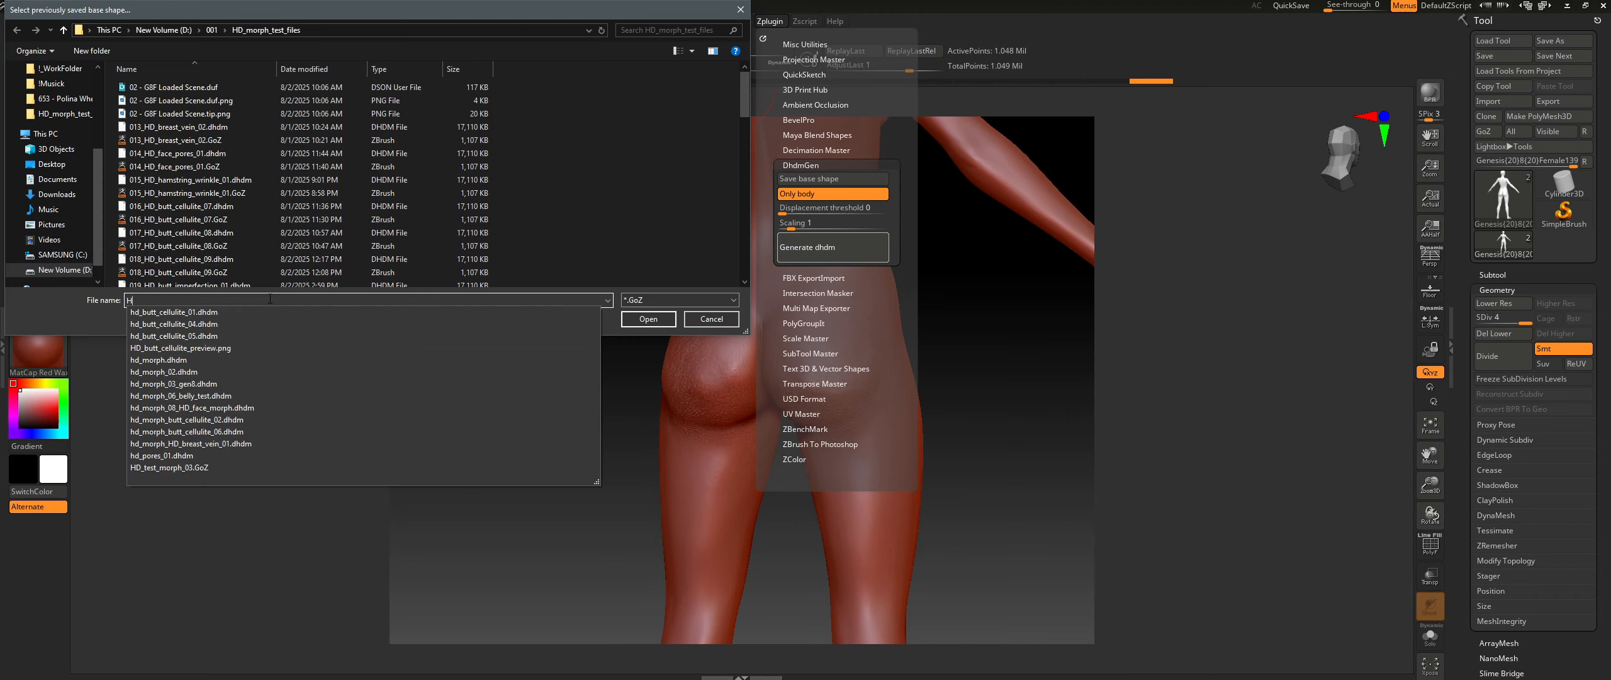
key(BackSpace)
key(BackSpace)
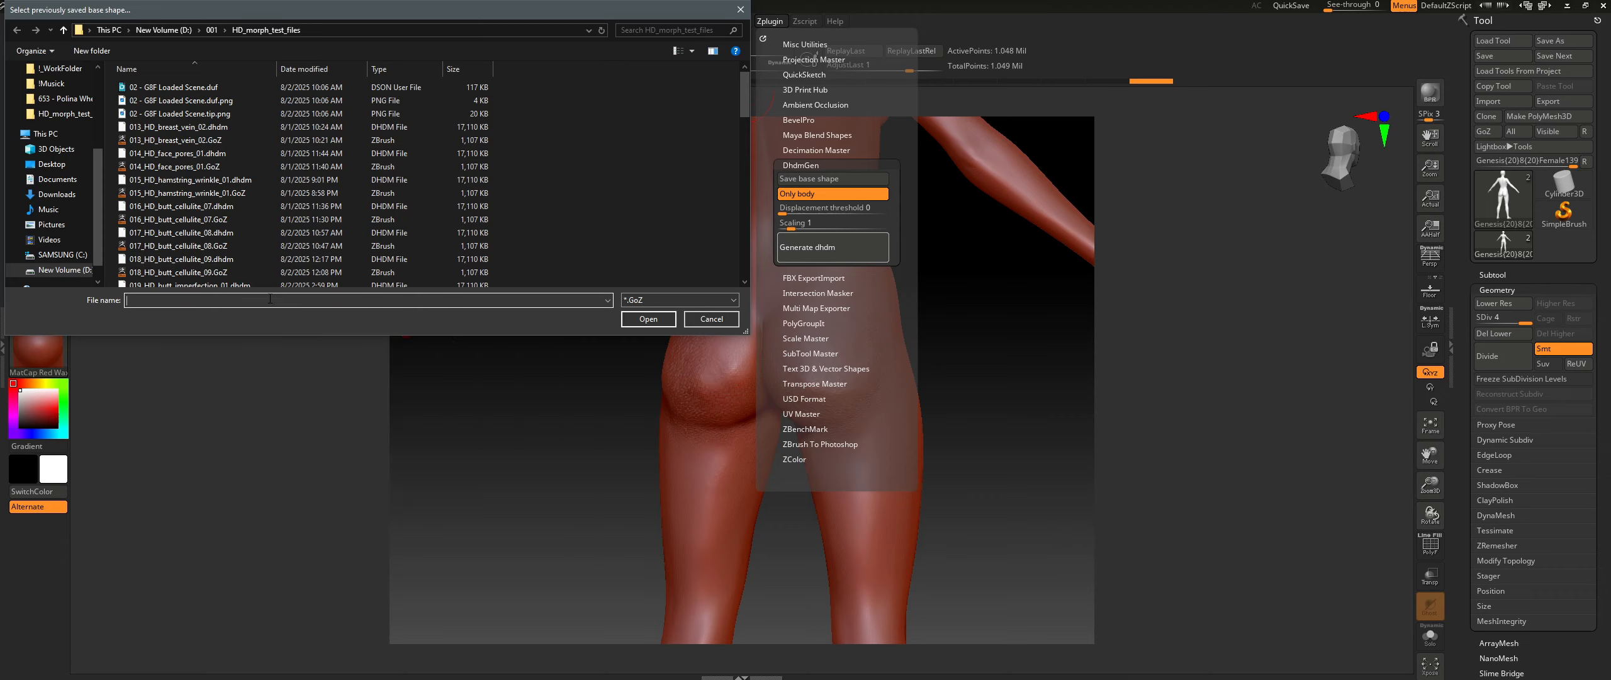
scroll(307, 189, down, 9)
scroll(302, 191, down, 9)
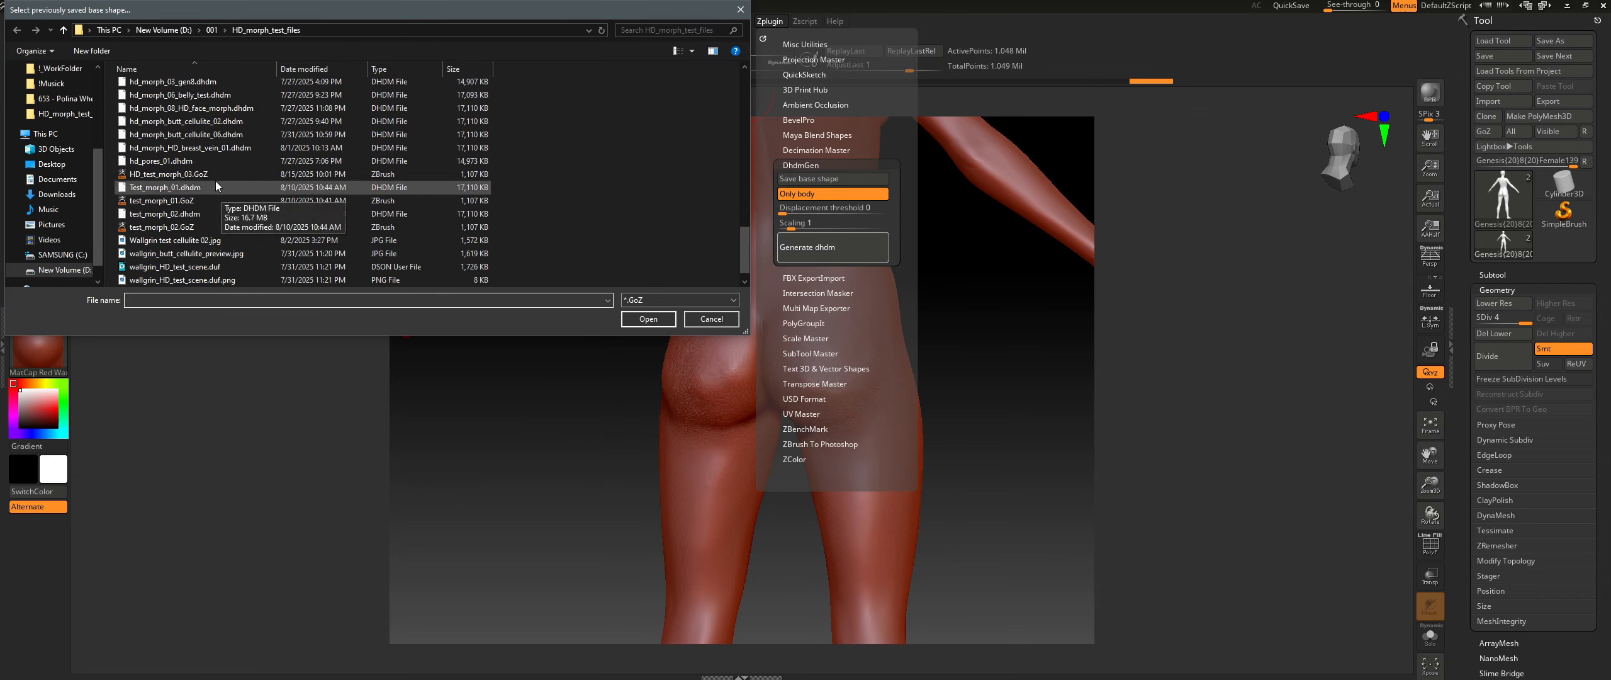
click(214, 175)
click(648, 319)
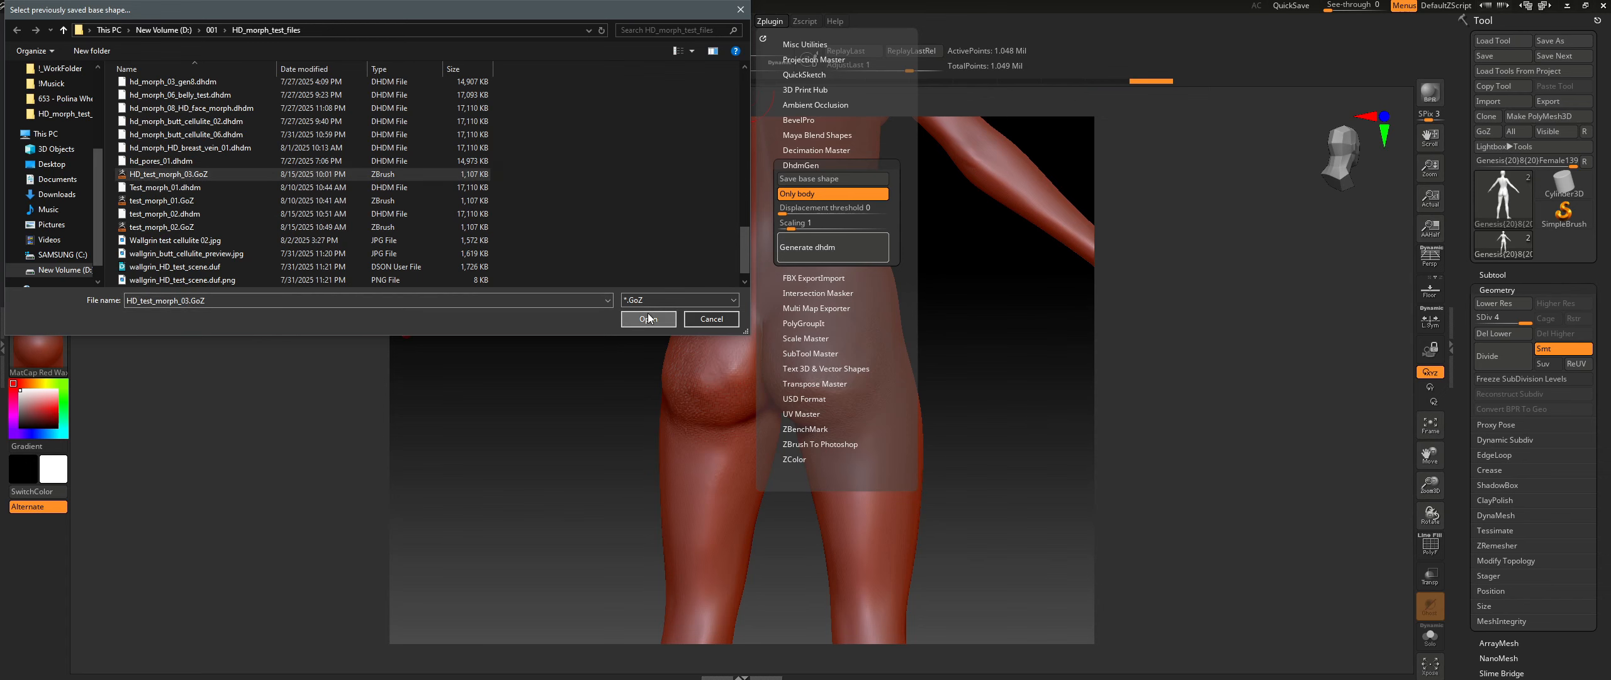
Step: Save the generated morph file as hd_test_morph_03.dhdm in the HD_morph_test_files folder
click(120, 251)
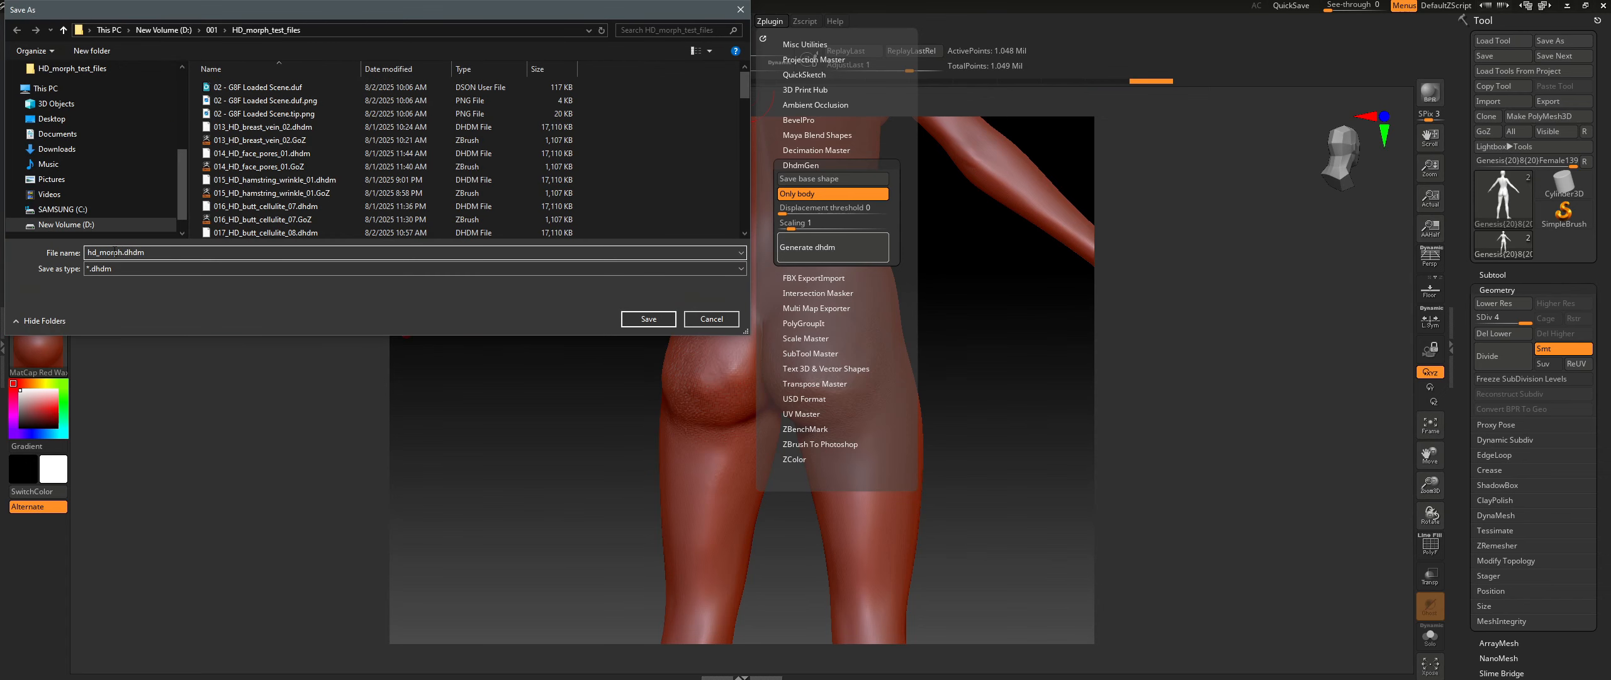
drag(122, 251, 100, 252)
text(test_mor)
click(668, 319)
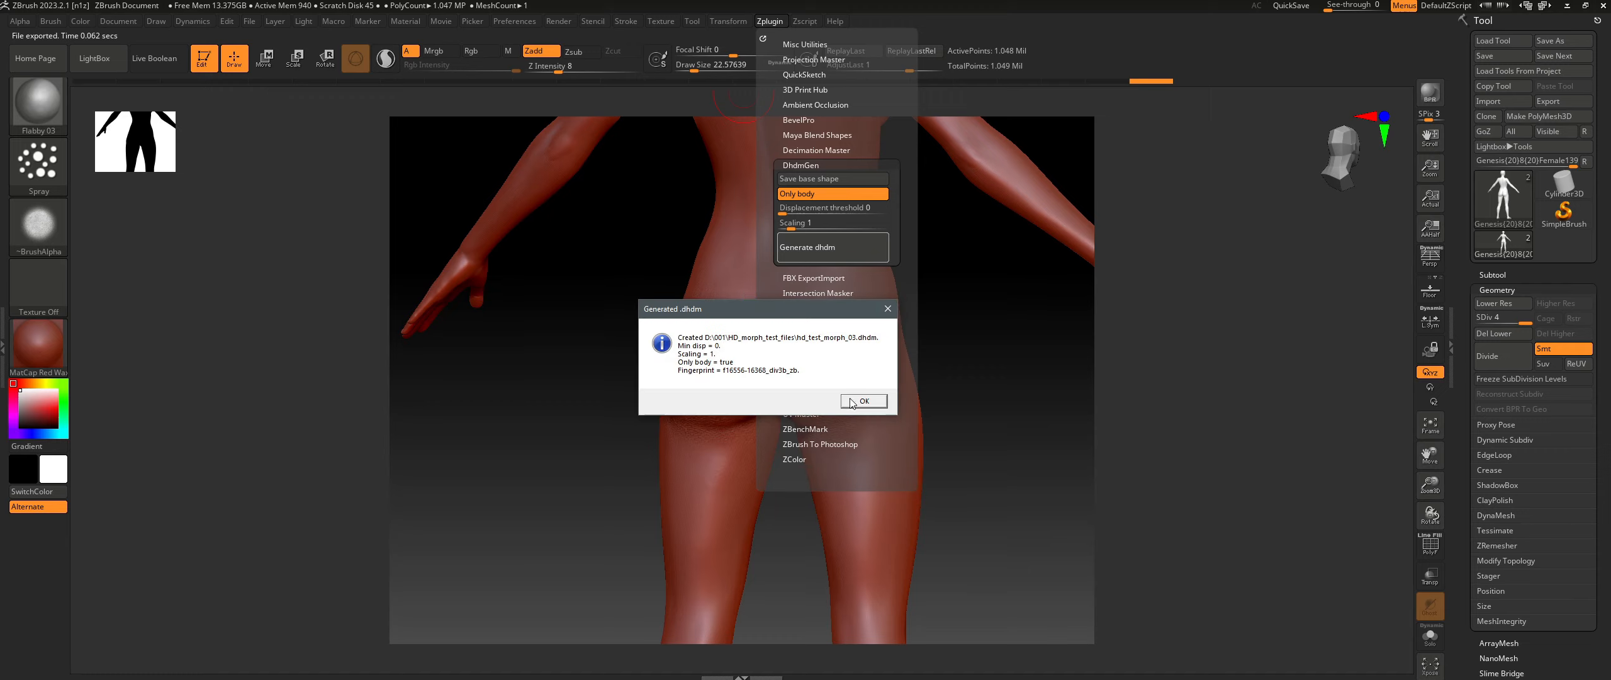
click(863, 401)
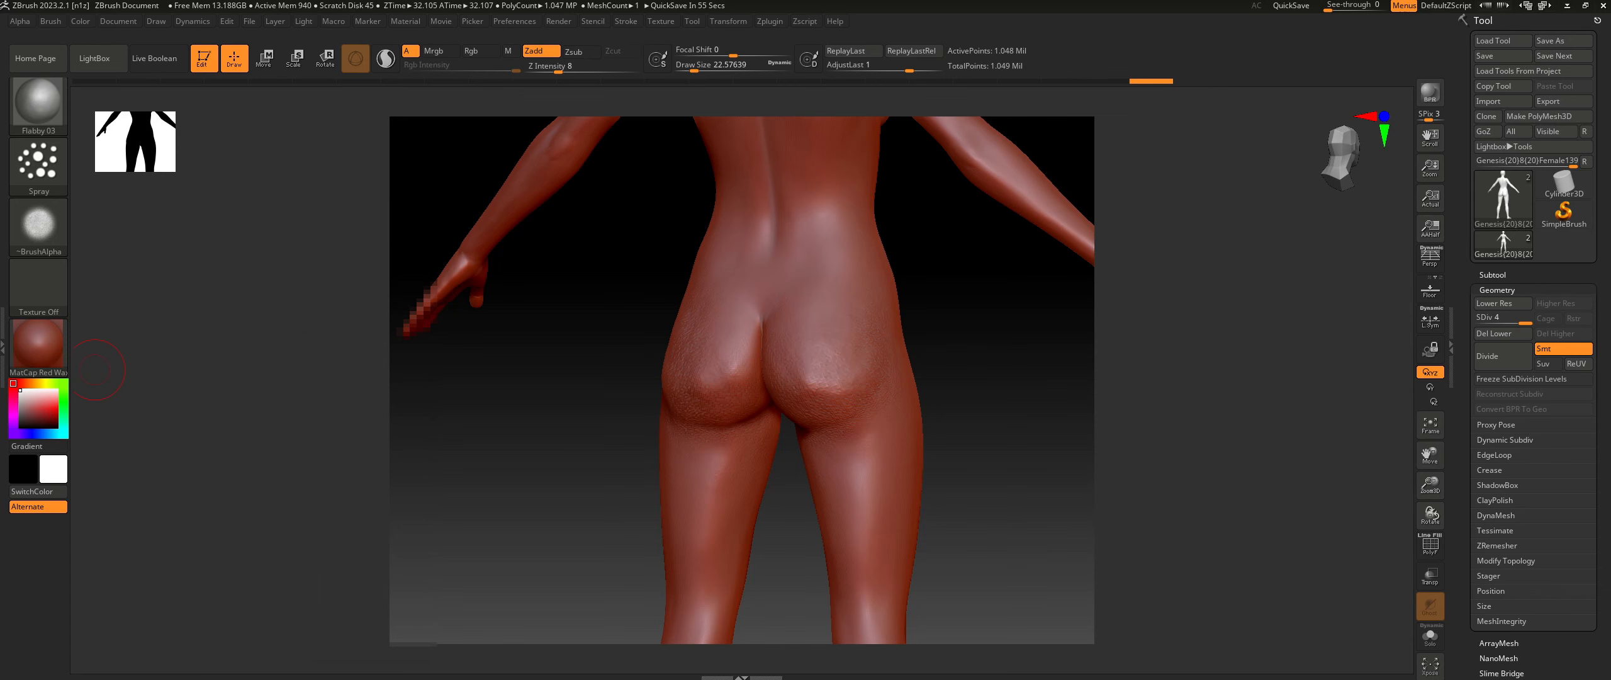
Step: Switch to File Explorer and copy hd_test_morph_03.dhdm from the HD_morph_test_files folder
key(alt+Tab)
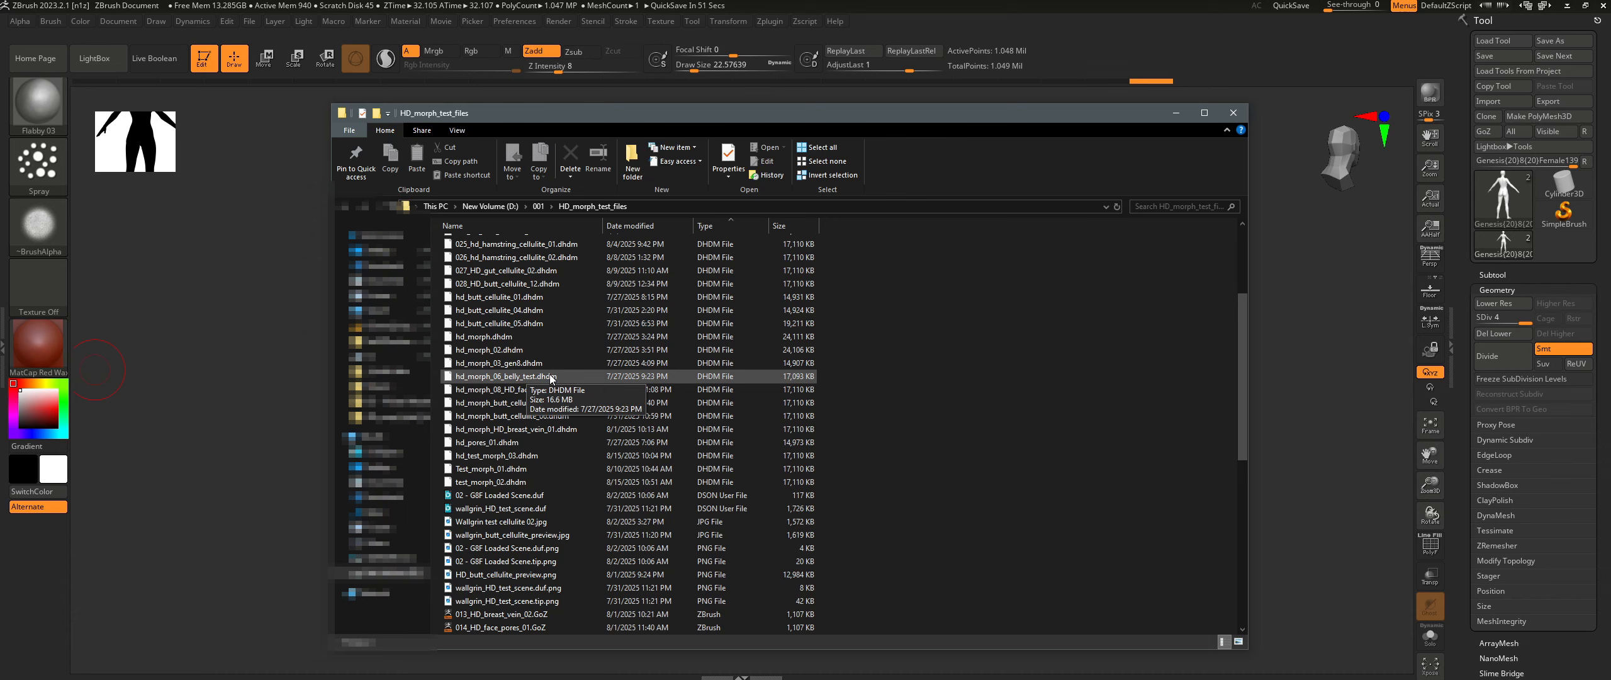
scroll(554, 380, down, 2)
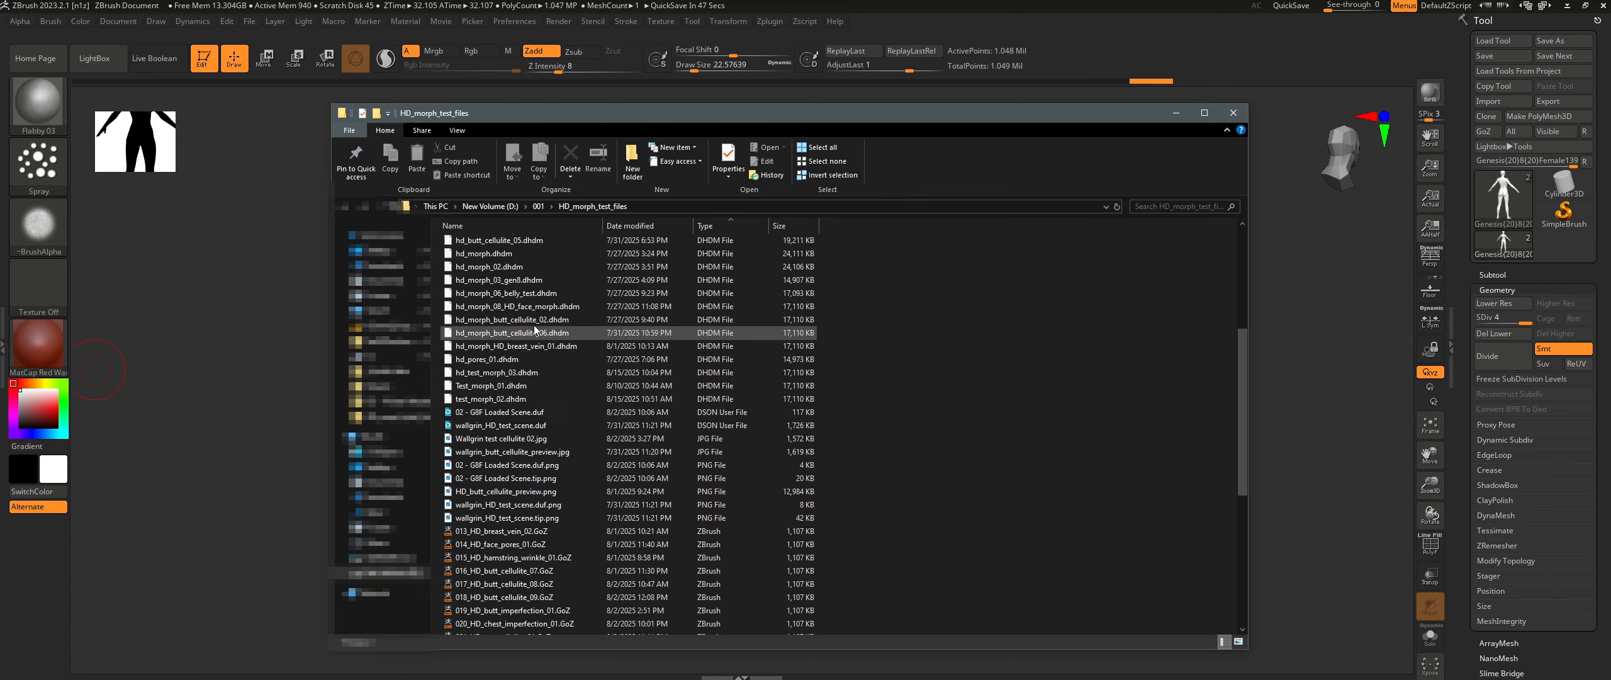
scroll(535, 329, down, 8)
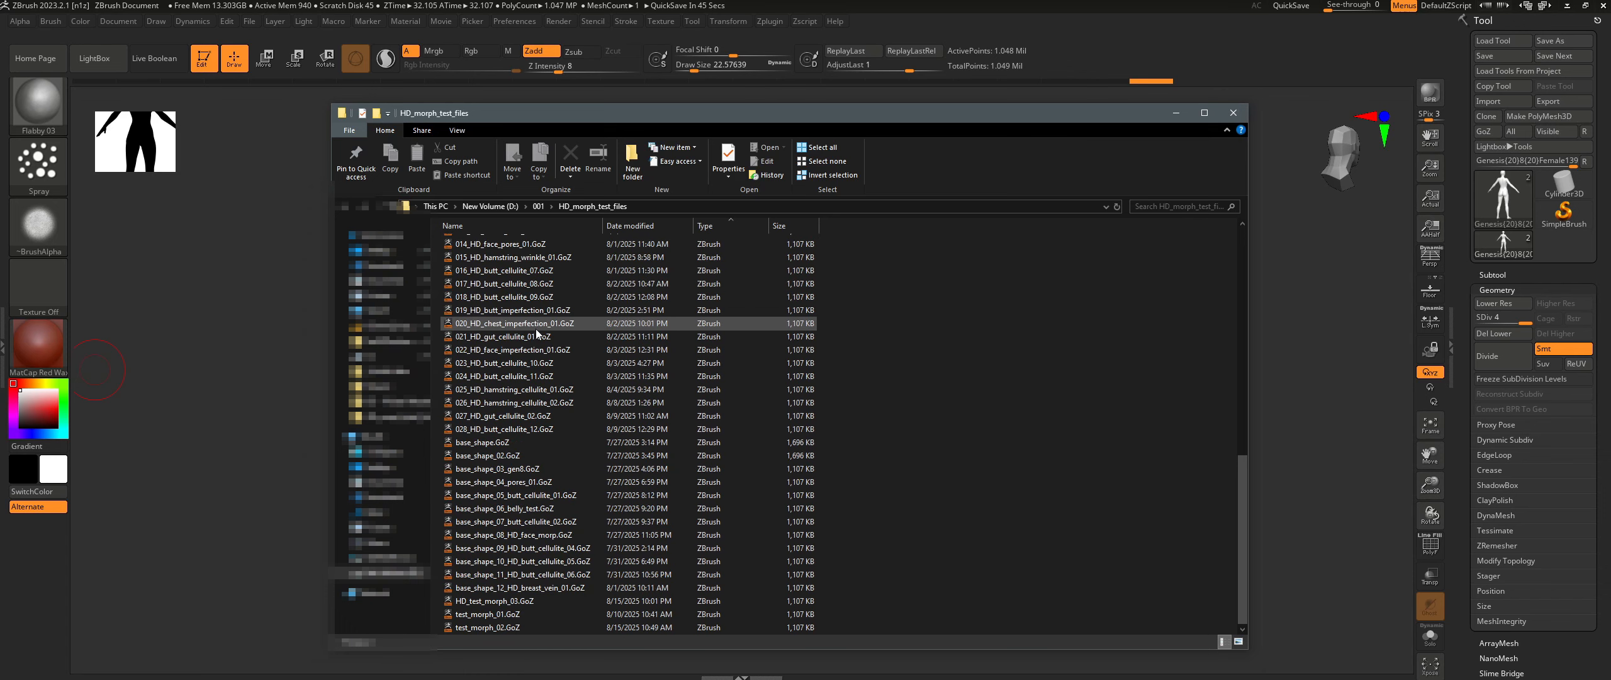
scroll(536, 331, up, 8)
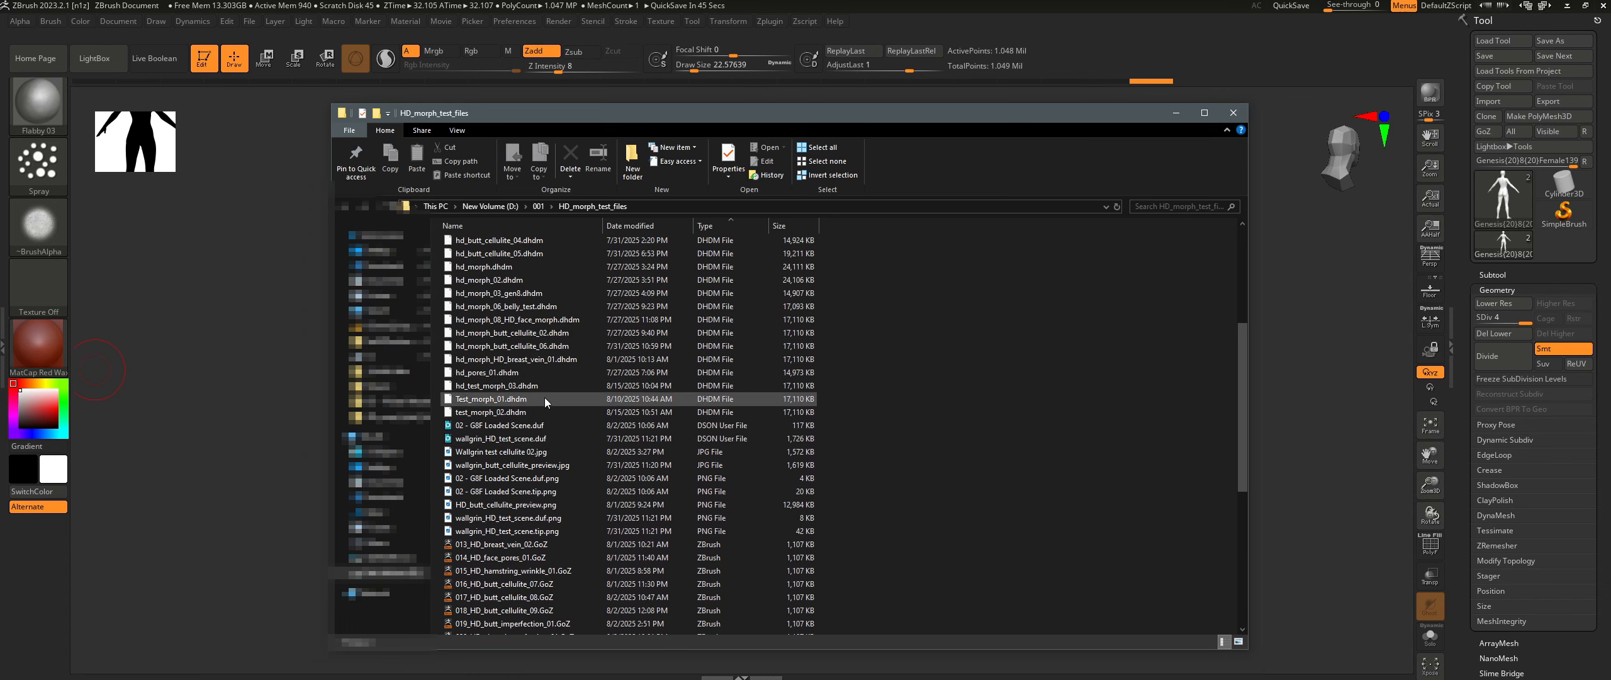
scroll(546, 399, up, 1)
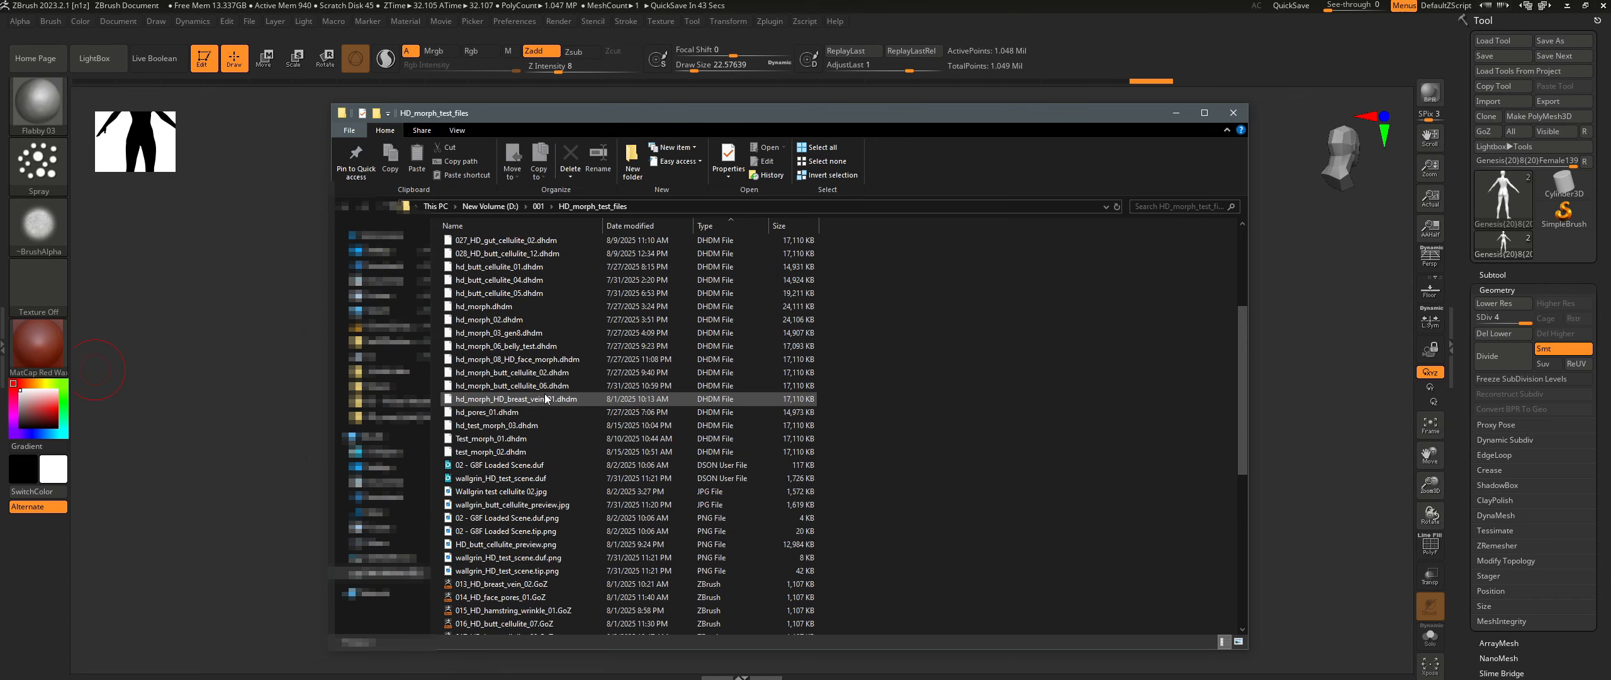
scroll(547, 398, up, 1)
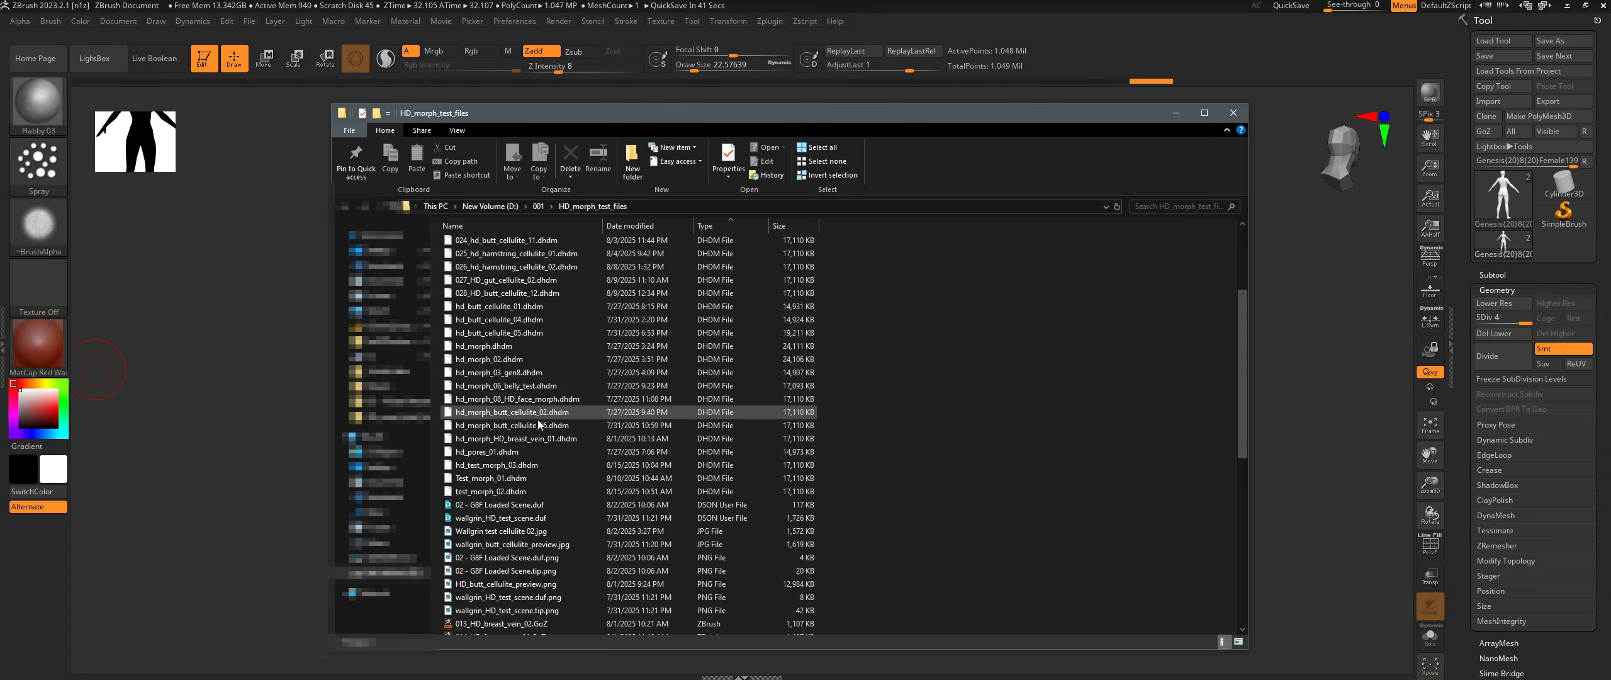
click(540, 466)
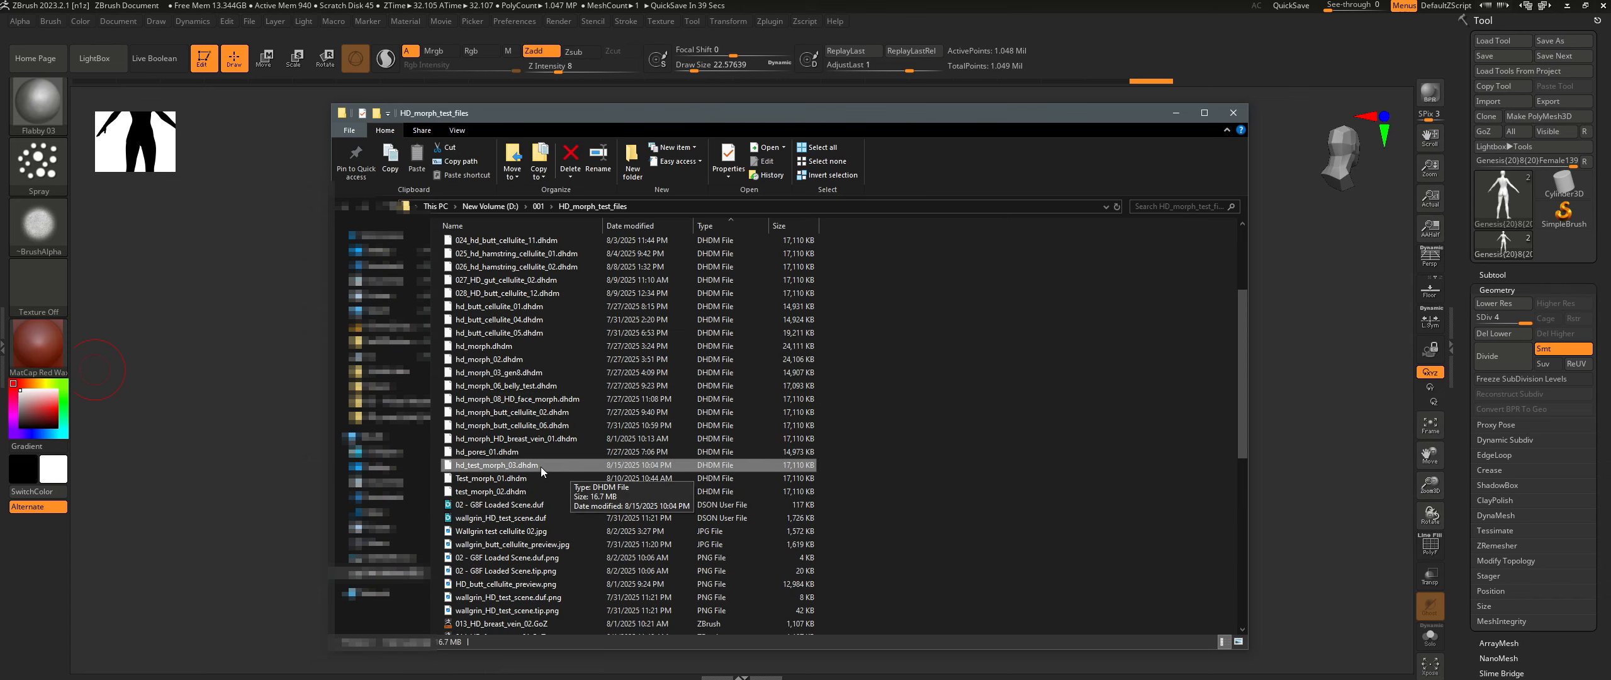
key(ctrl+c)
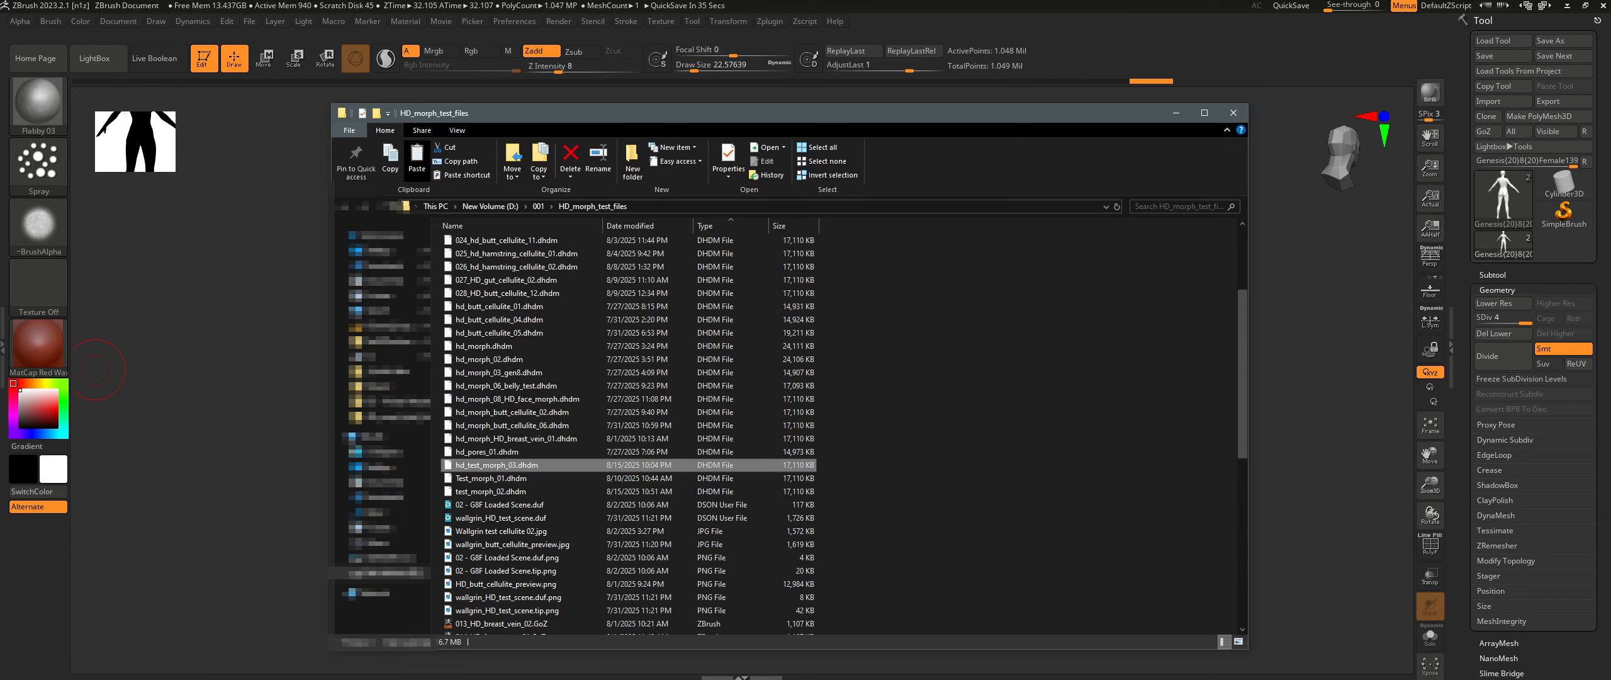
Step: Search the Genesis 8 Female custom morphs folder for "test" and paste the copied .dhdm file into the HD test morph 03 folder
click(1567, 182)
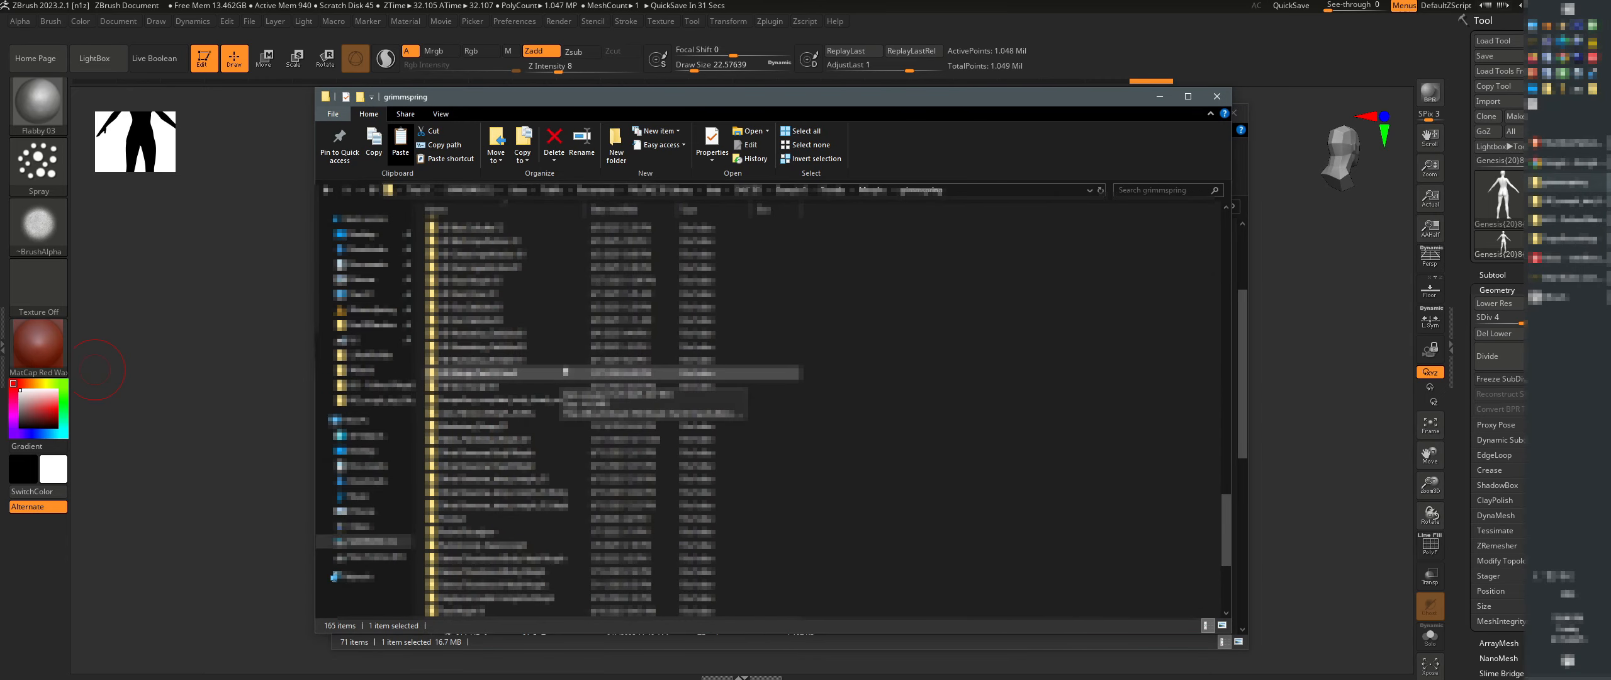
click(1142, 189)
text(te)
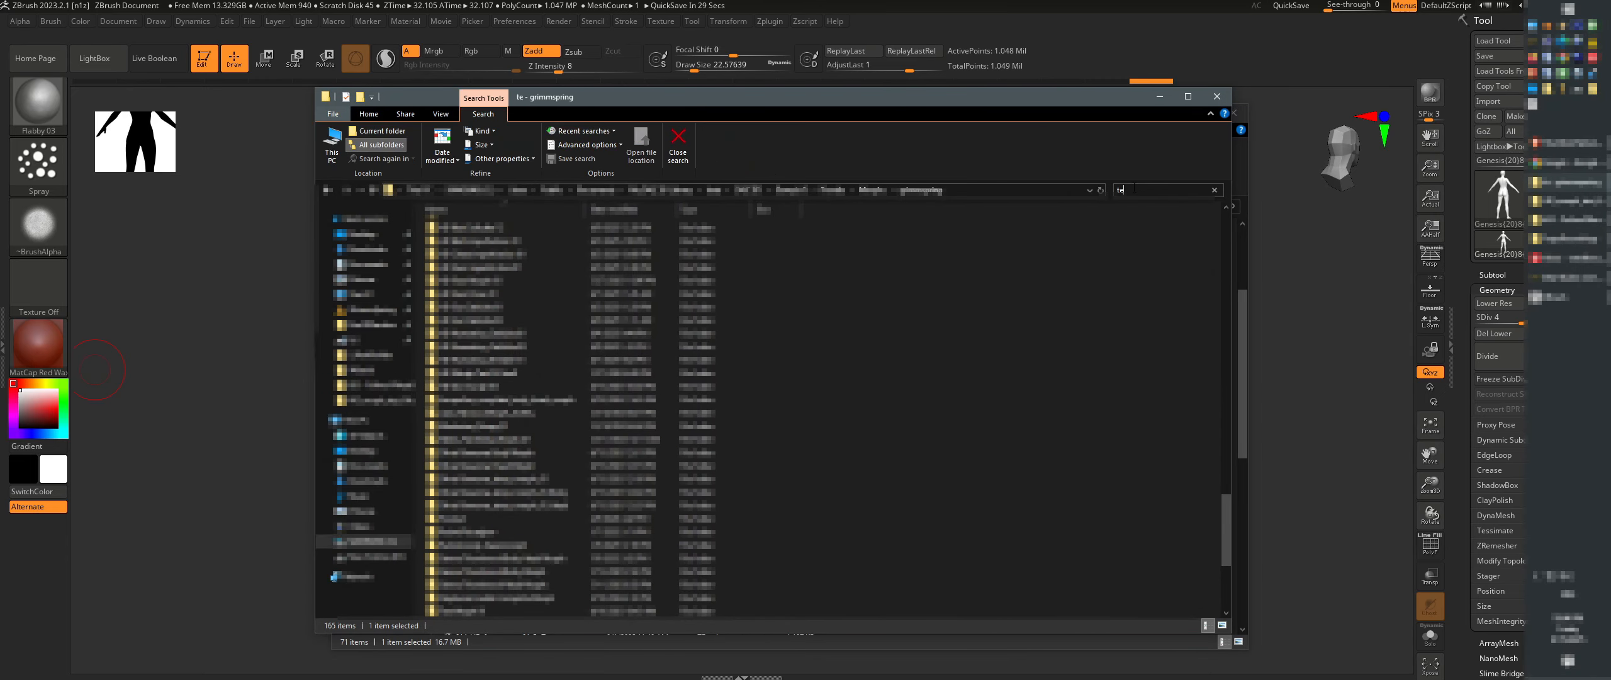
text(st)
right_click(481, 228)
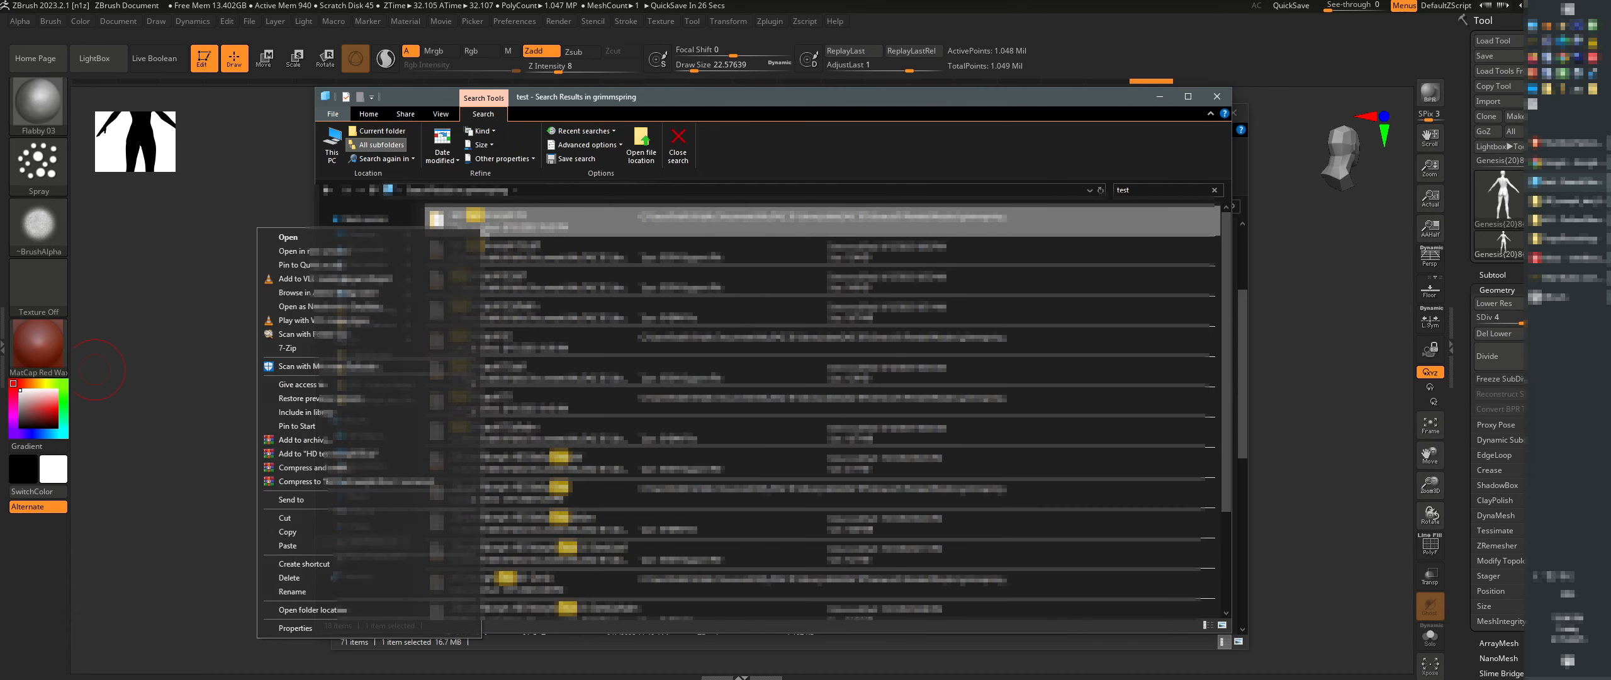
click(315, 610)
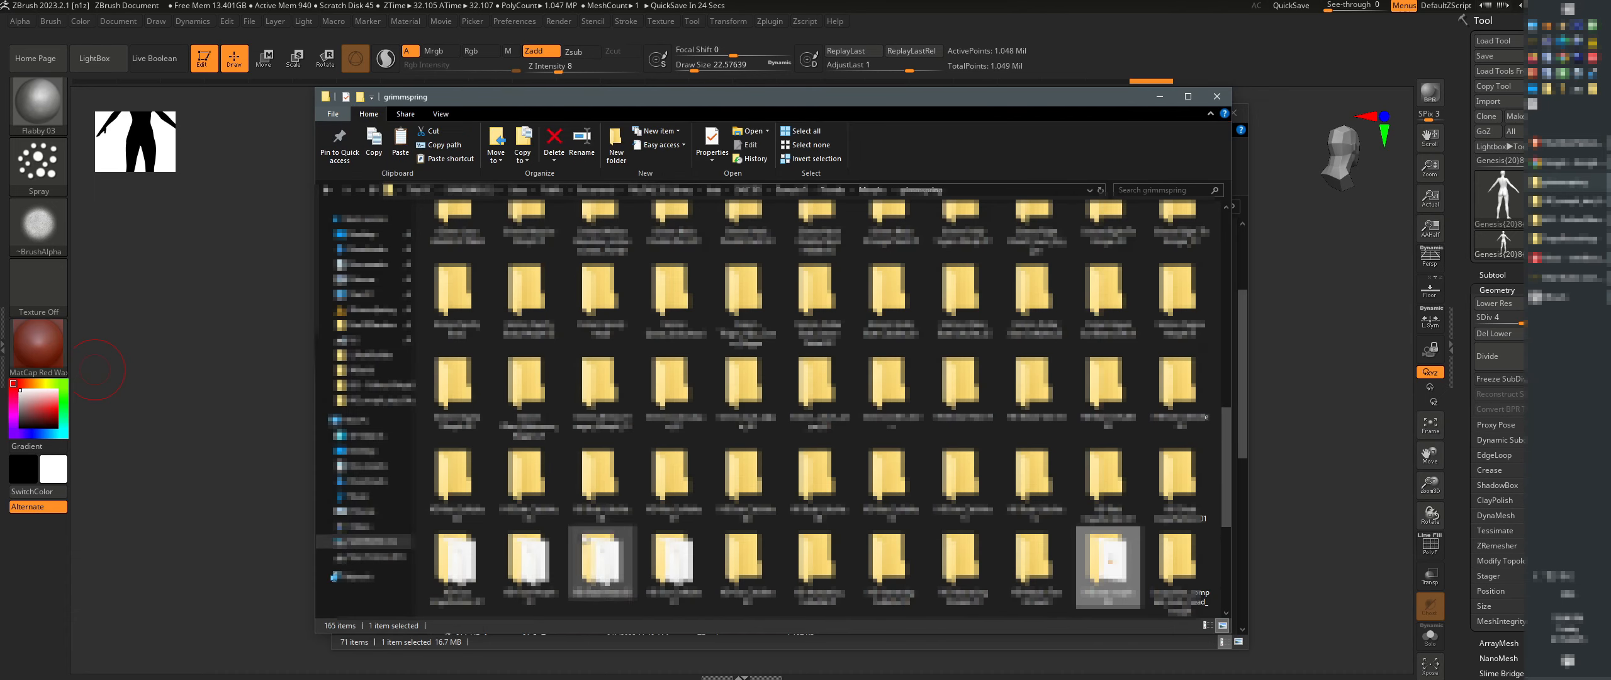
double_click(843, 476)
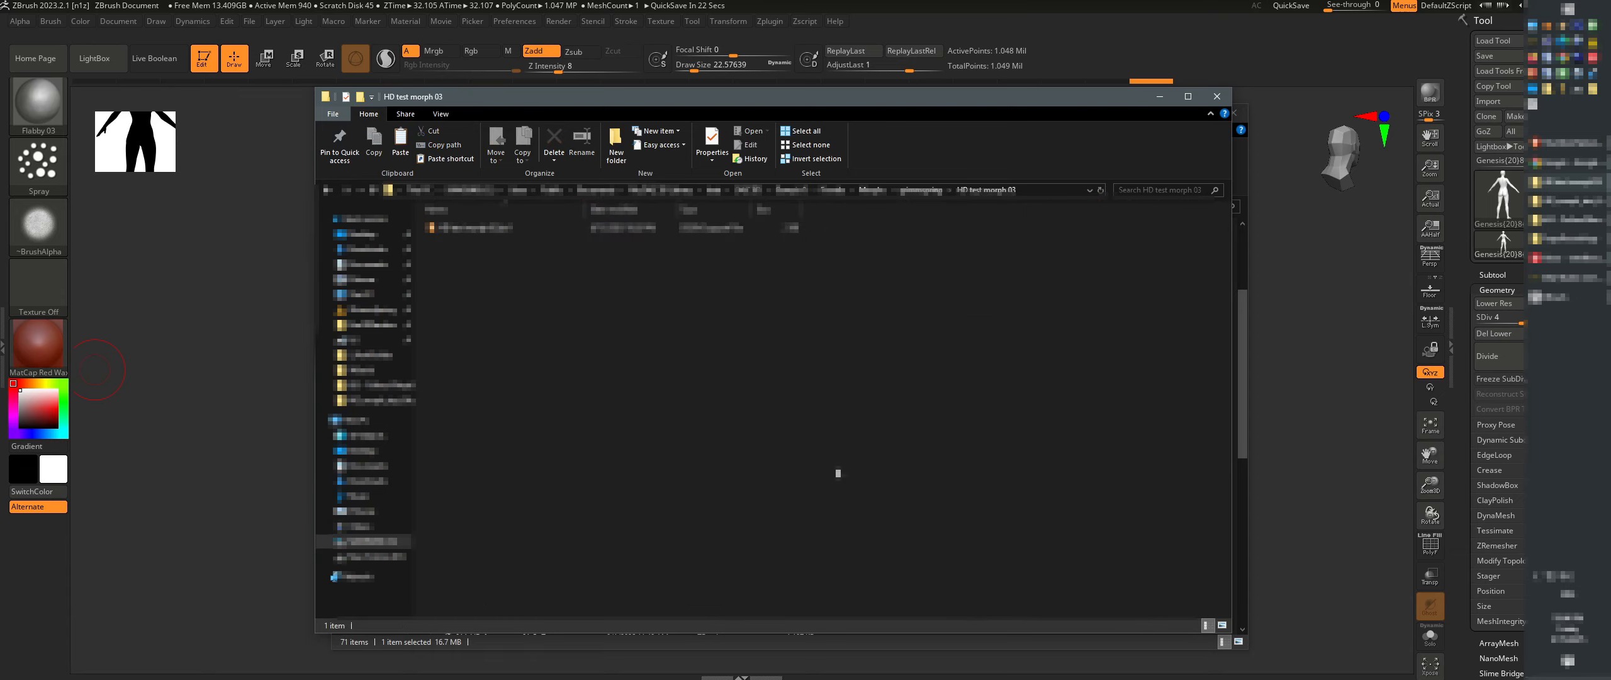
key(ctrl+v)
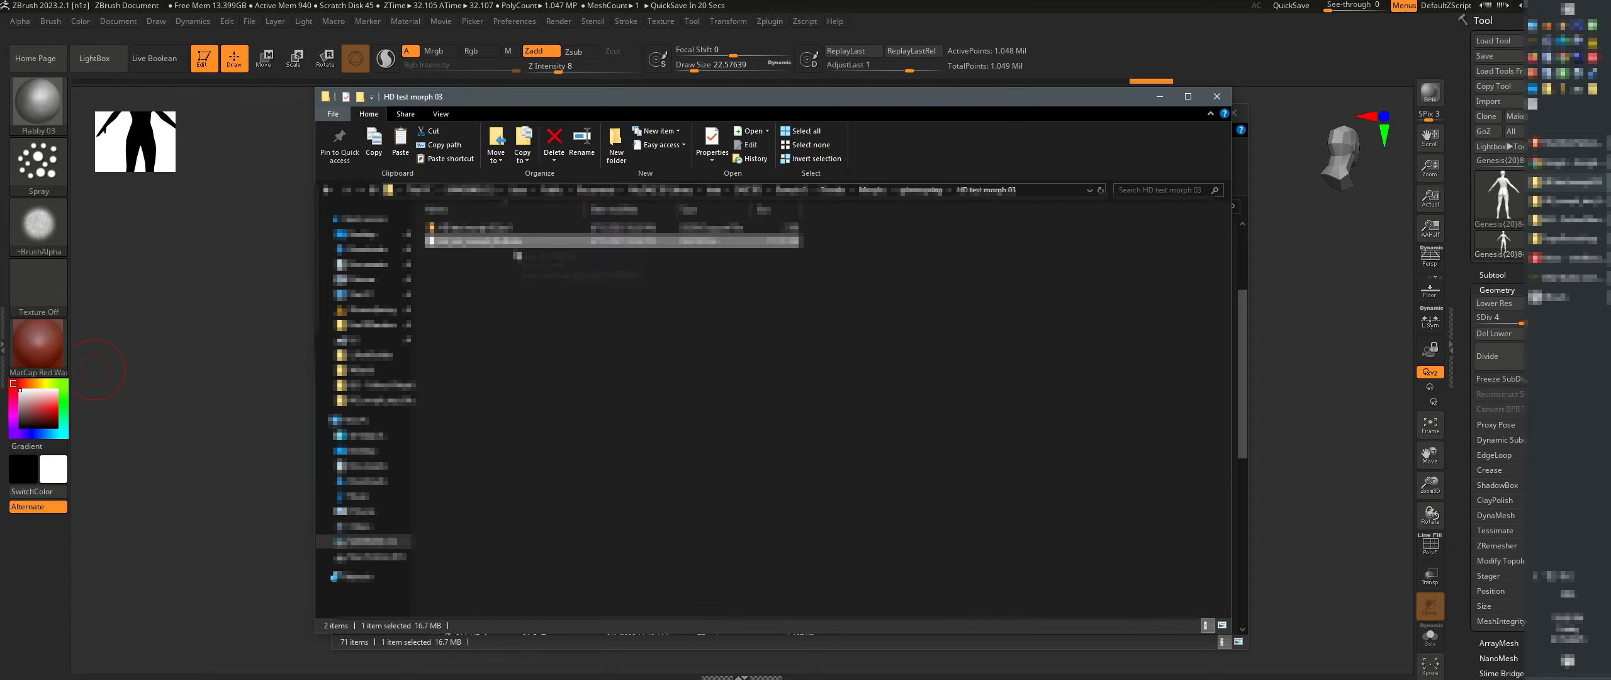
Step: Rename the pasted .dhdm file as HD test morph 03, matching the name of the .dsf file
click(485, 232)
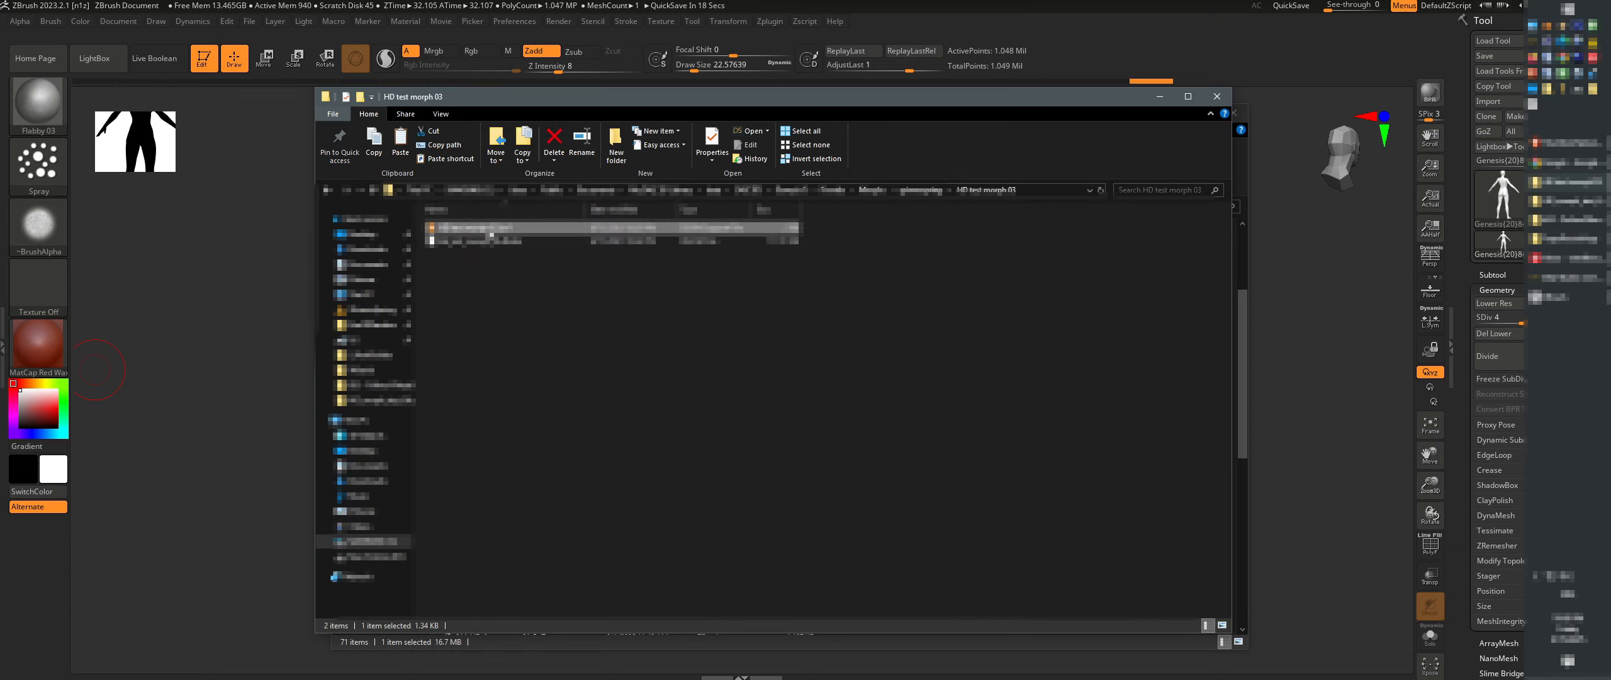
key(F2)
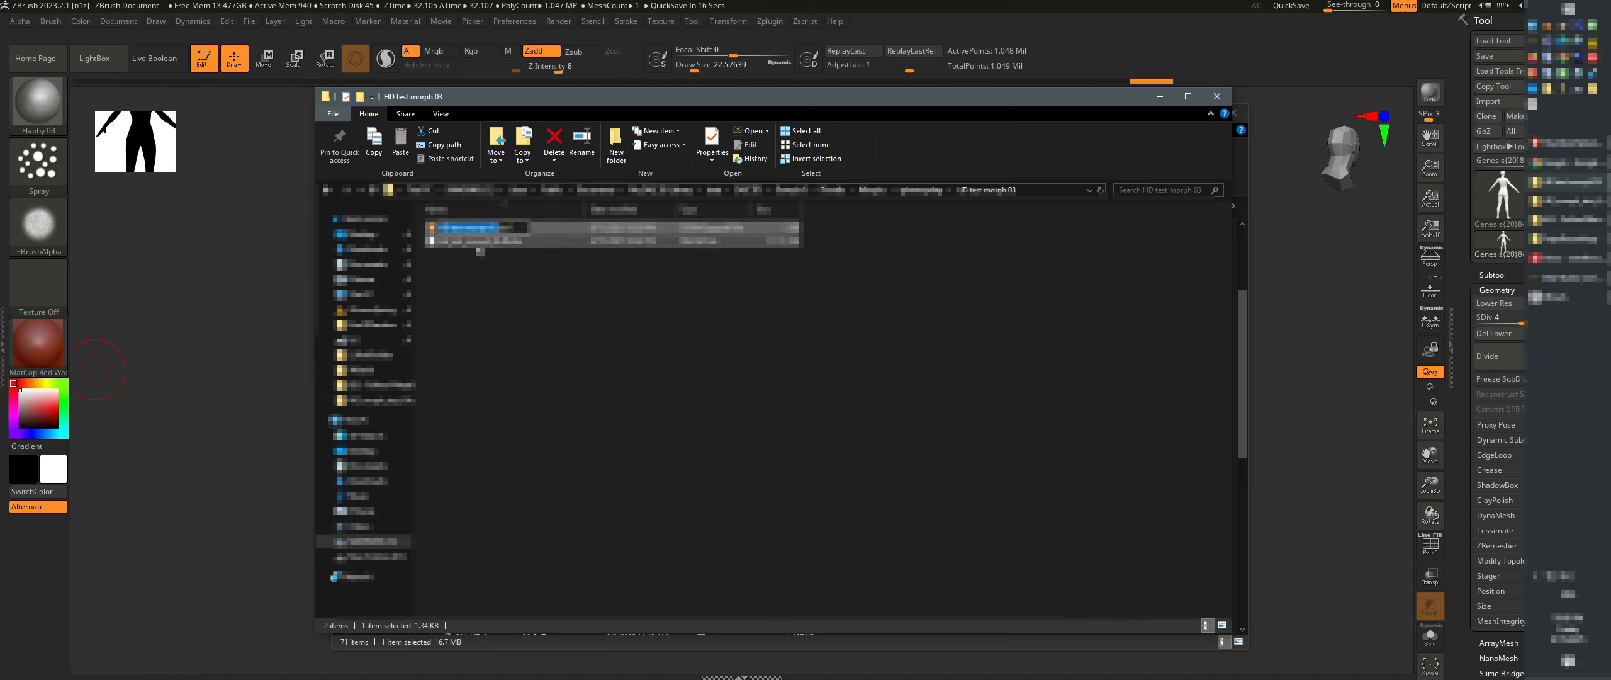
click(488, 246)
key(F2)
key(ctrl+v)
key(Return)
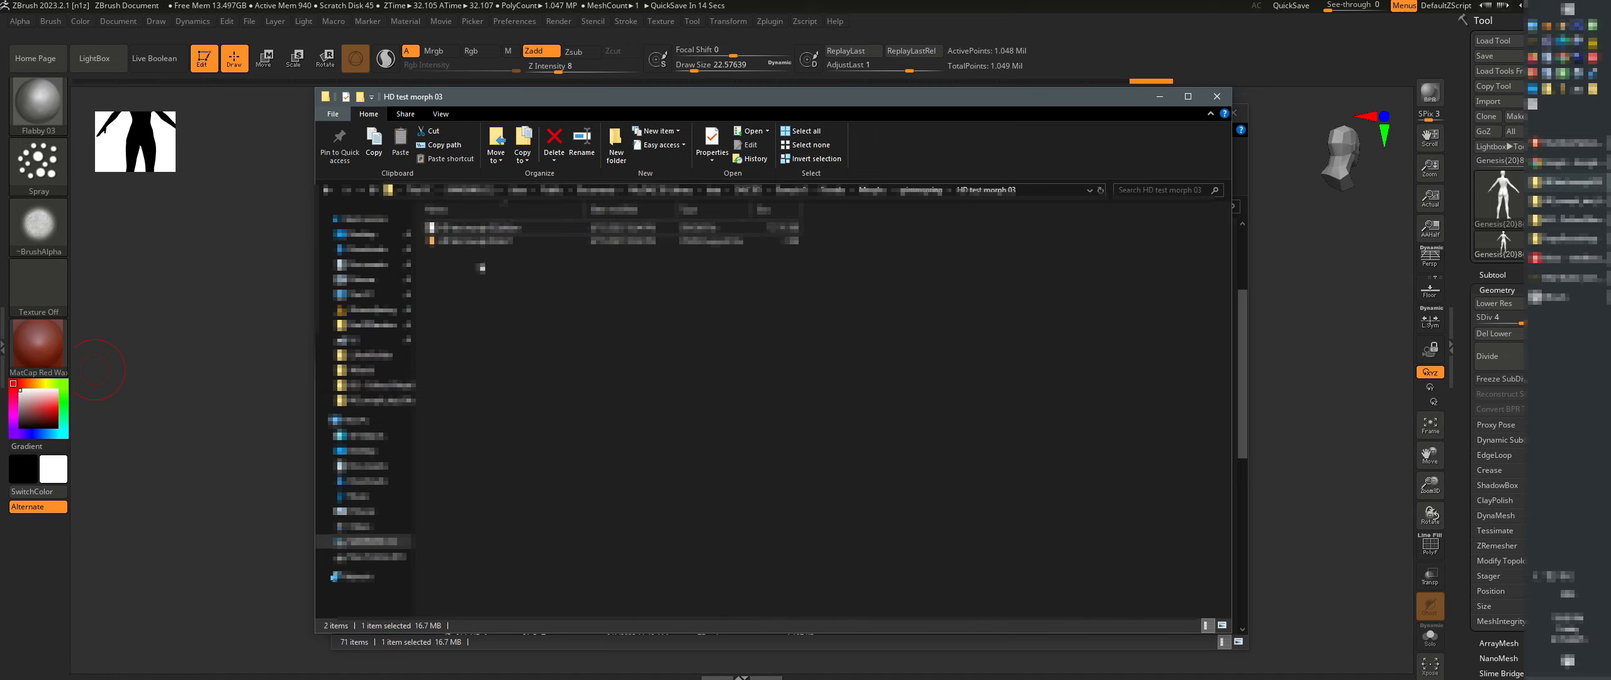
Step: Open HD test morph 03.dsf in Notepad and copy the quoted id path from its asset_info section
right_click(467, 241)
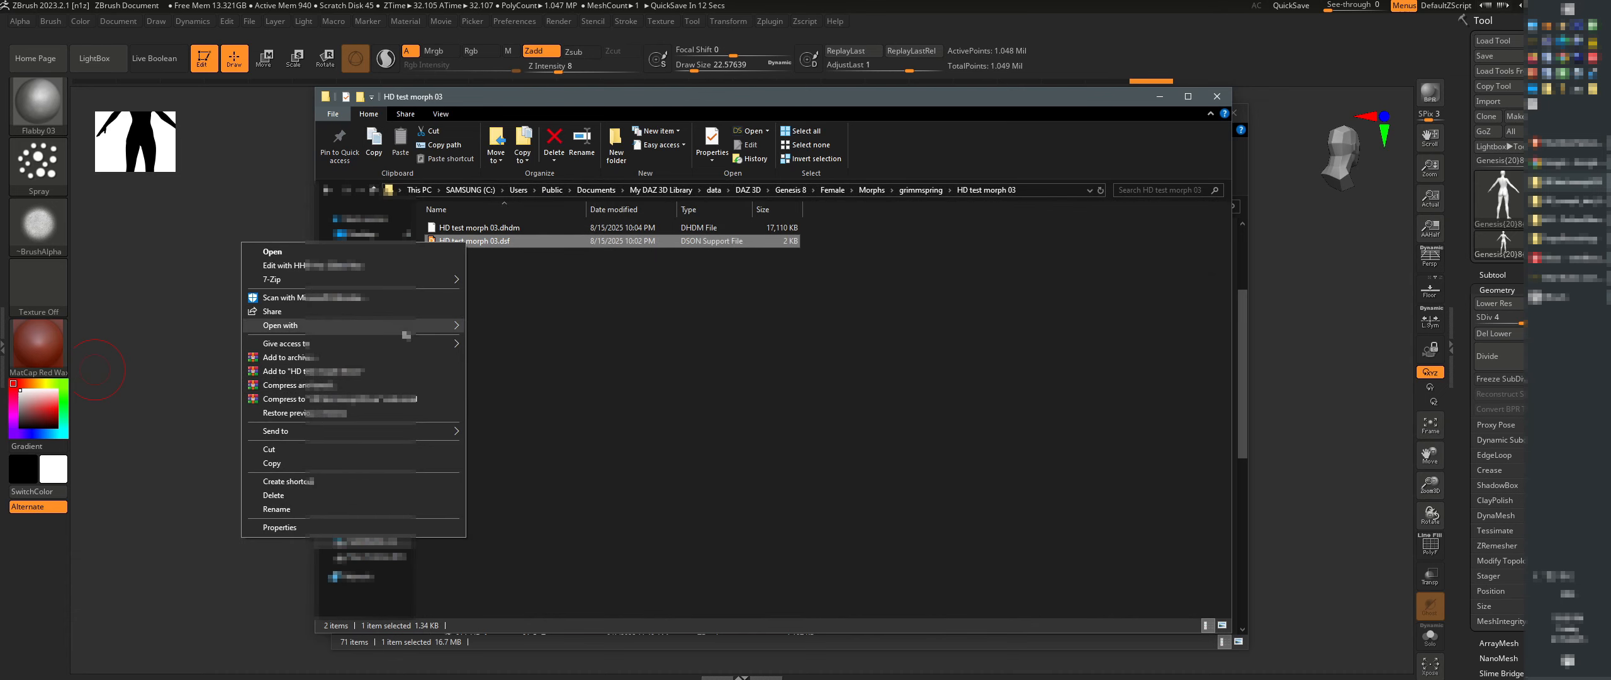
mouse_move(353, 325)
click(529, 362)
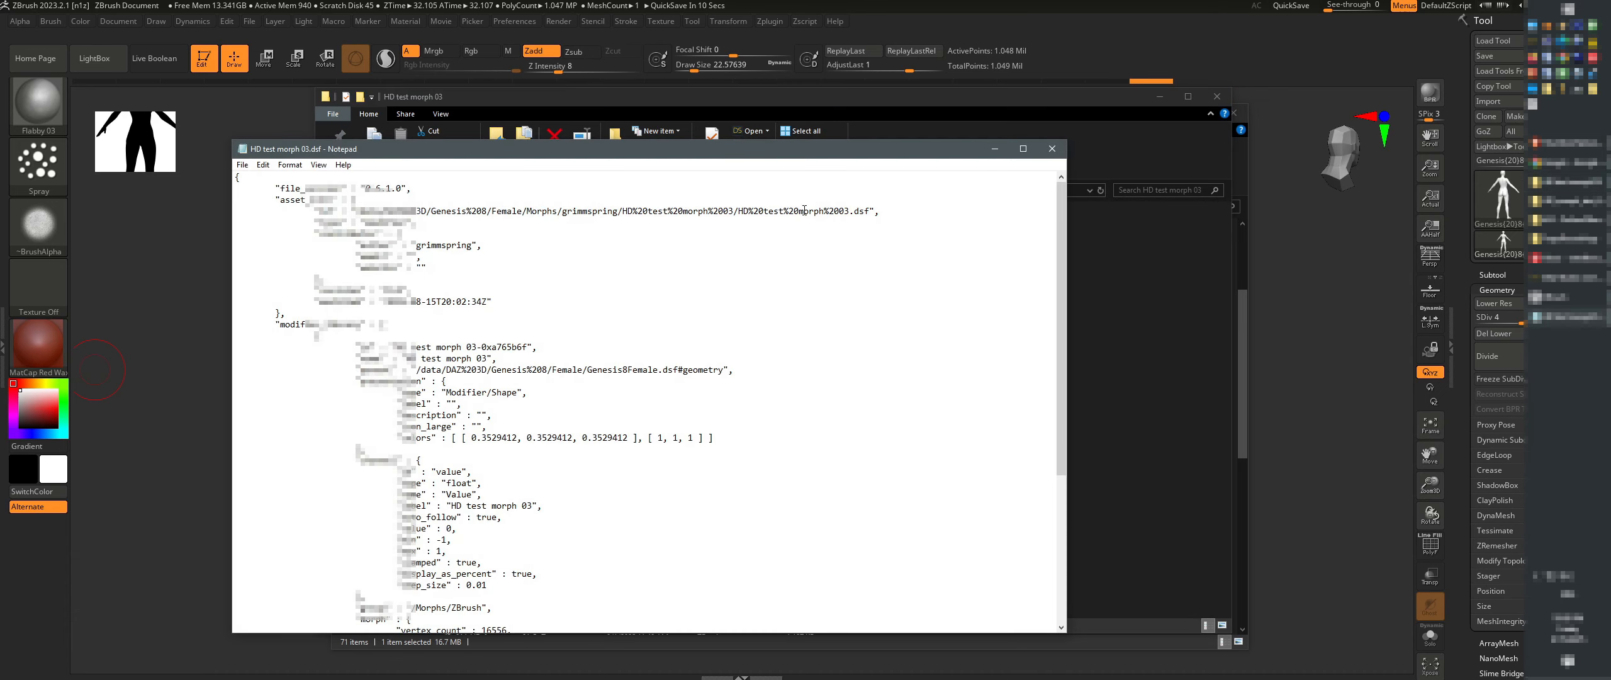
drag(876, 211, 350, 211)
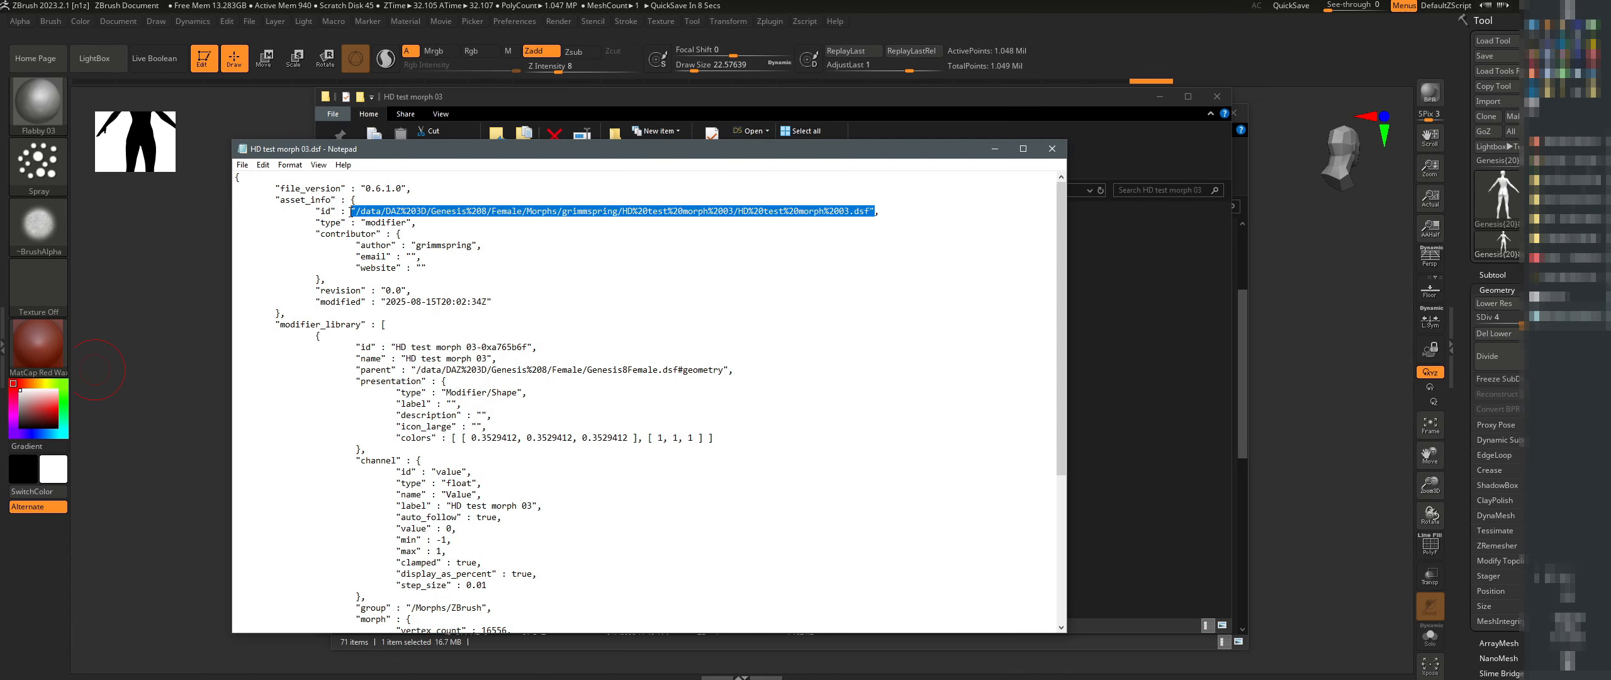
Step: Add a comma after the deltas block's closing brace and paste the copied path on a new line below it
scroll(1066, 442, down, 7)
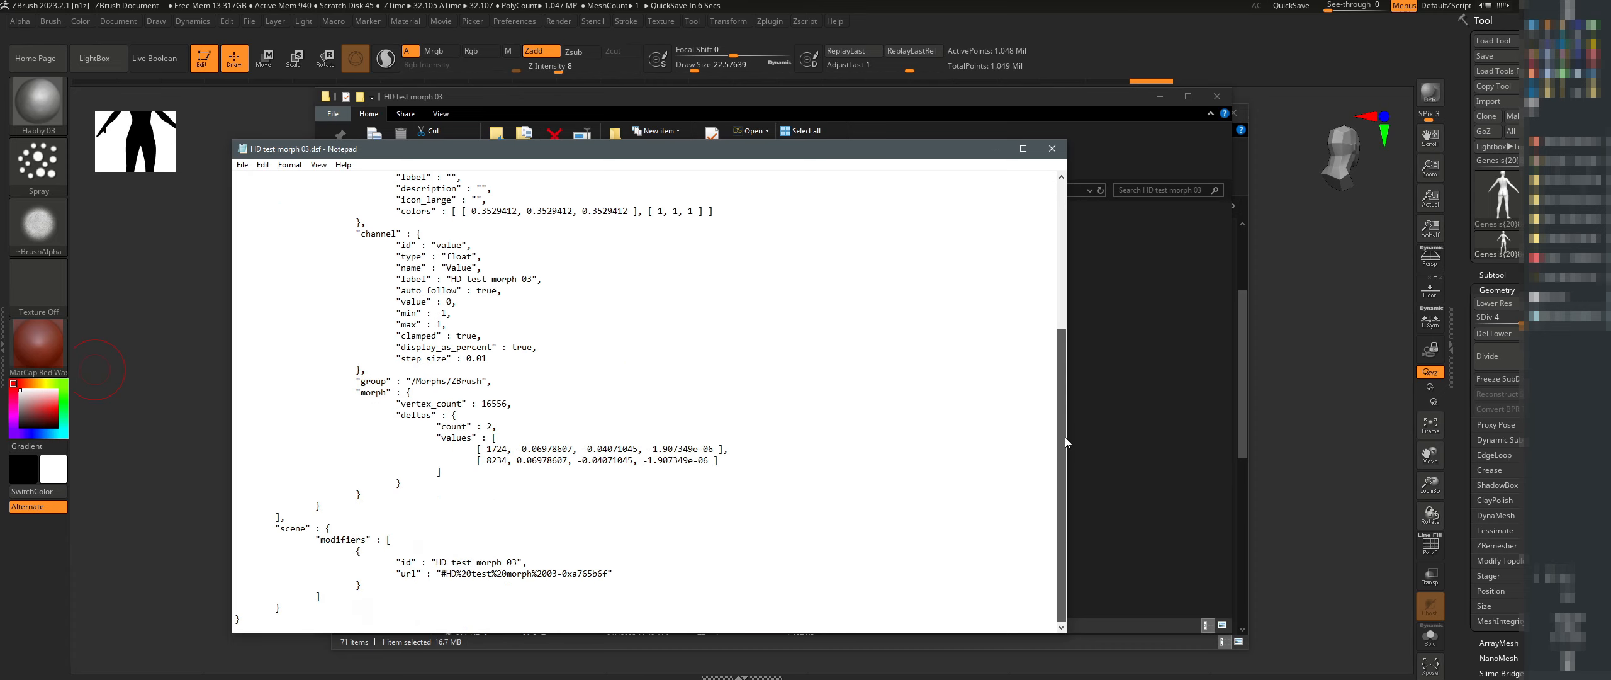
click(494, 489)
text(,)
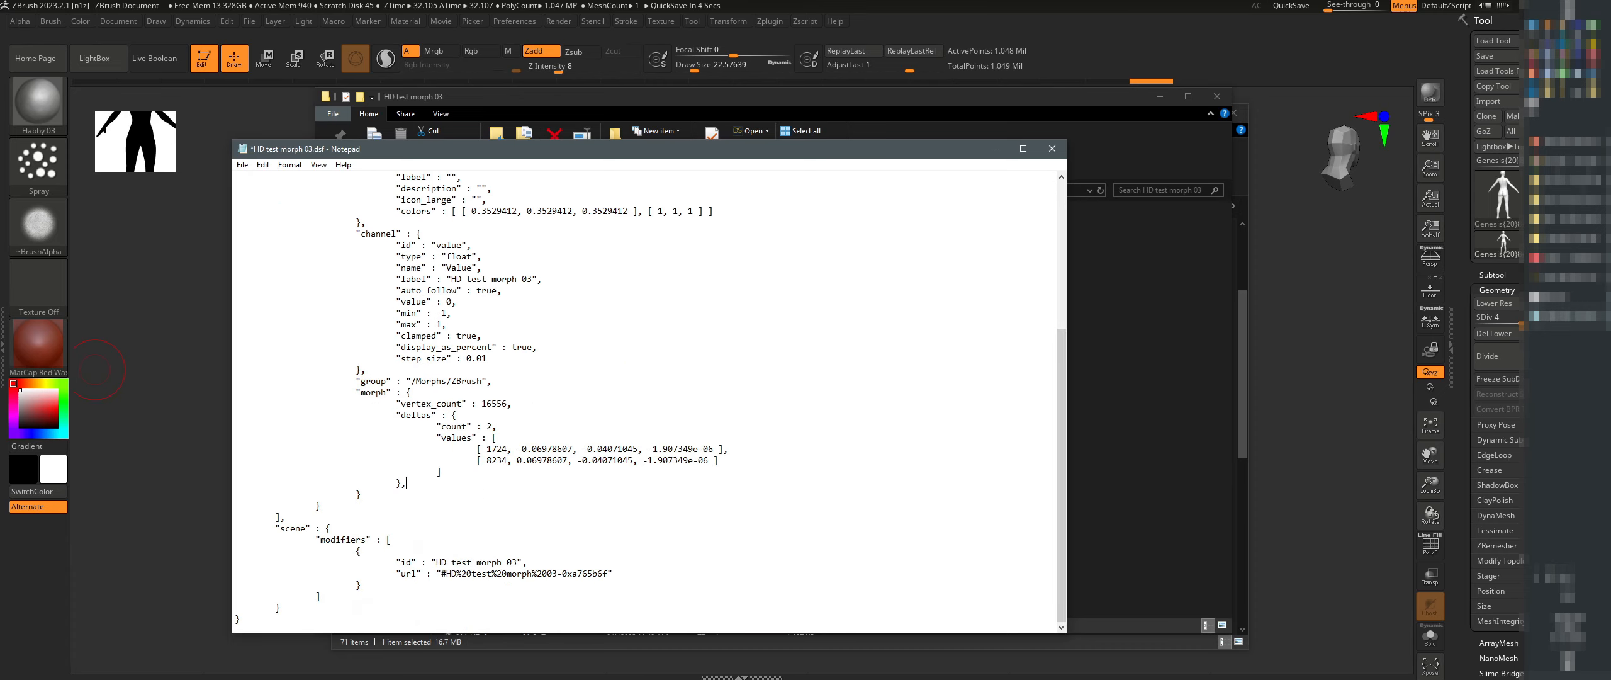
key(Return)
key(ctrl+v)
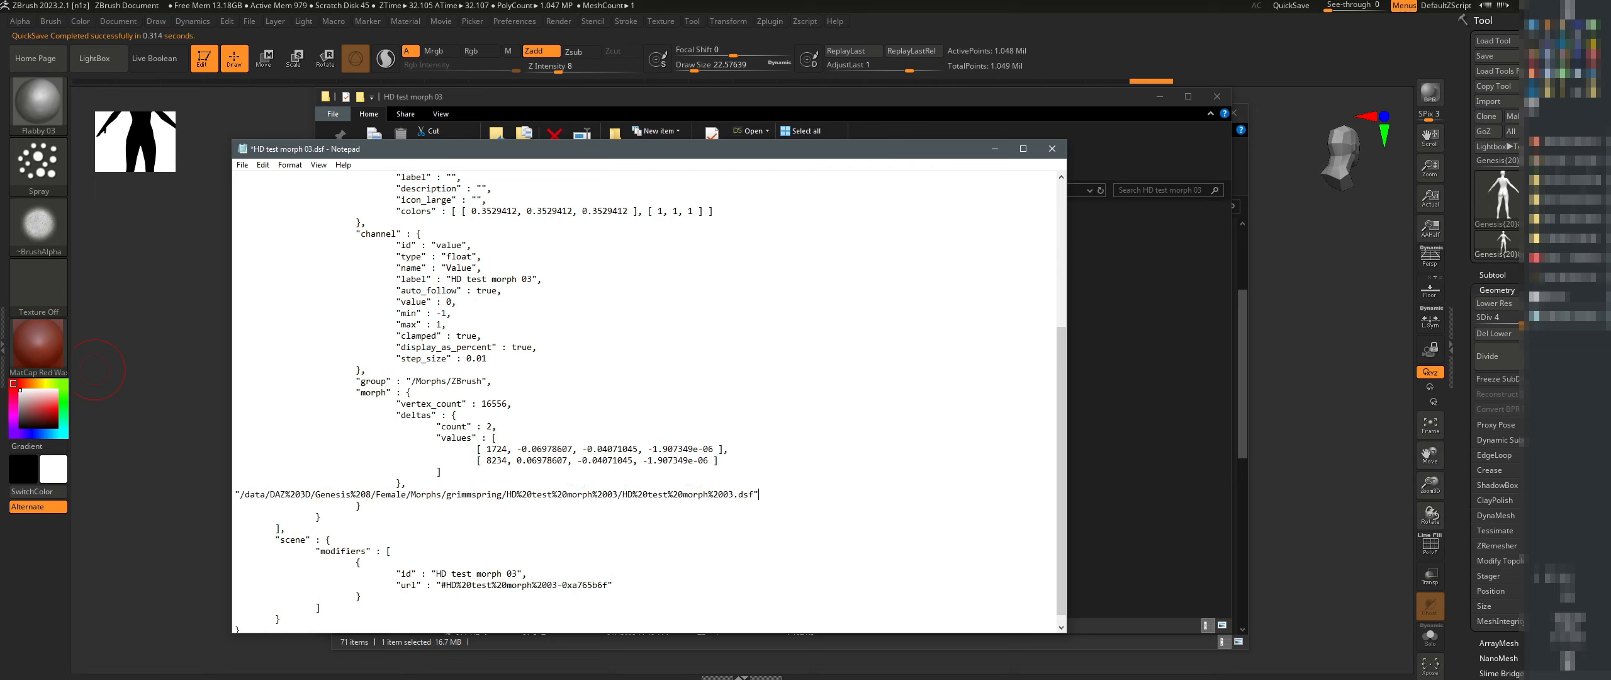
Step: Prefix the pasted path with "hd_url": and change its file extension to .dhdm
key(alt+Tab)
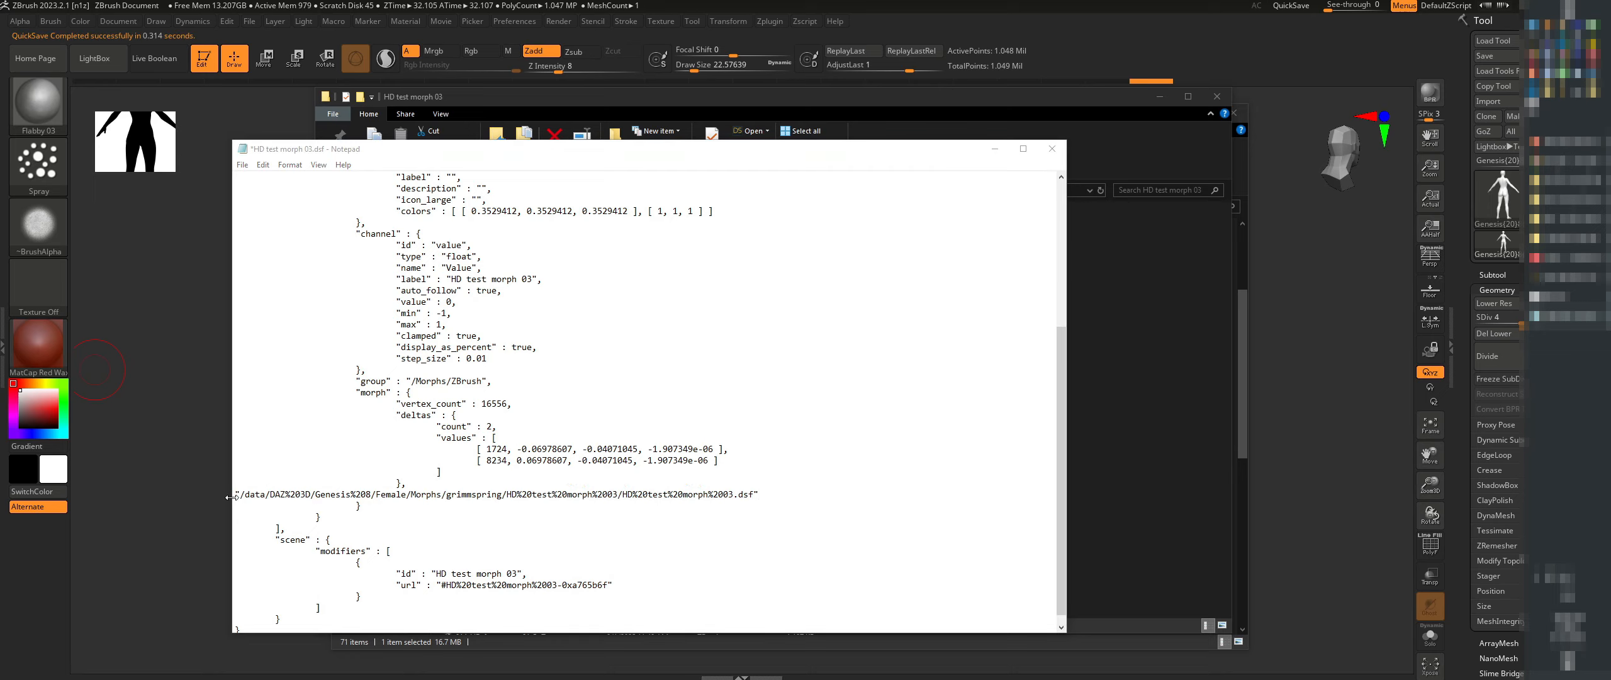
key(alt+Tab)
click(235, 496)
text("hd_url":)
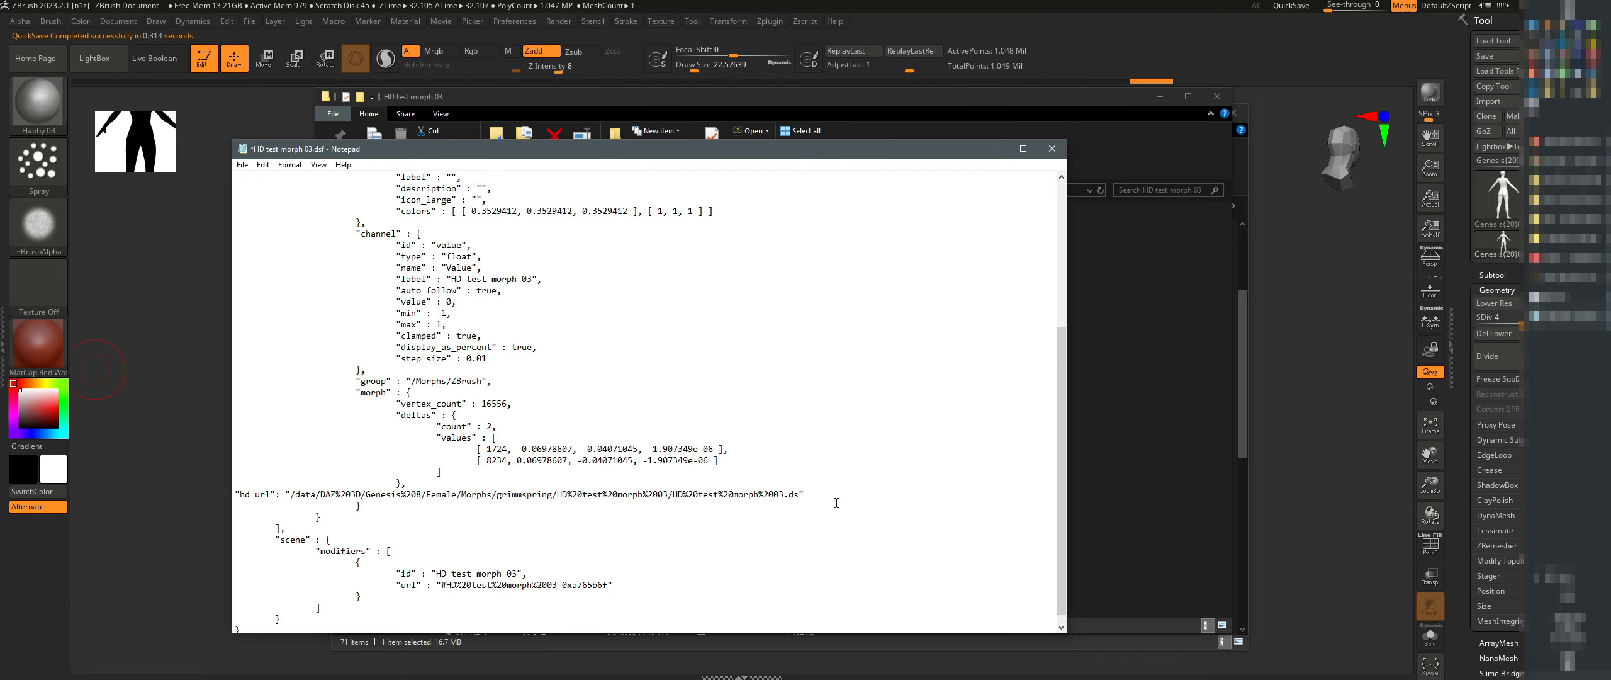
text(dm)
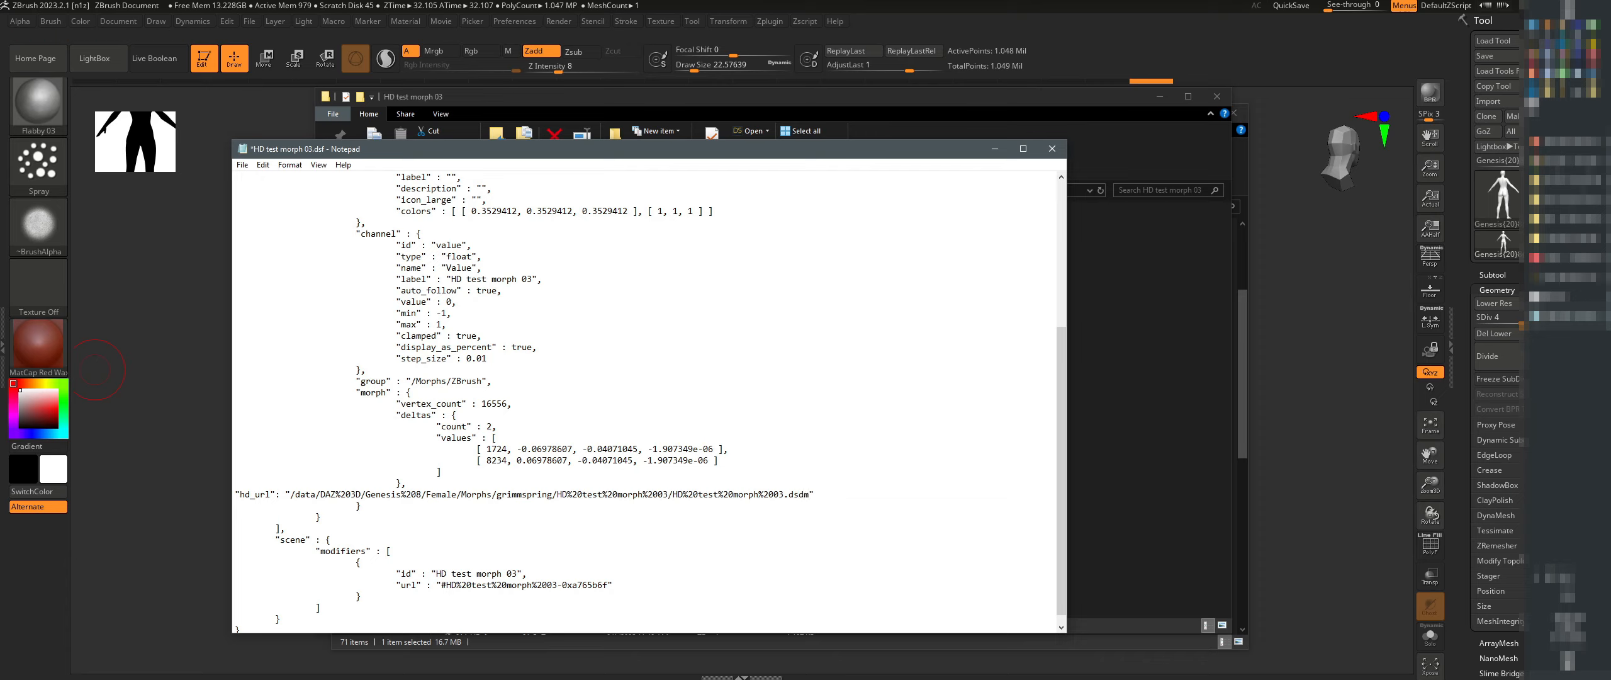
key(BackSpace)
key(BackSpace)
key(BackSpace)
text(hdm)
Step: Save the edited HD test morph 03.dsf file and close Notepad
click(242, 164)
click(265, 223)
click(1052, 149)
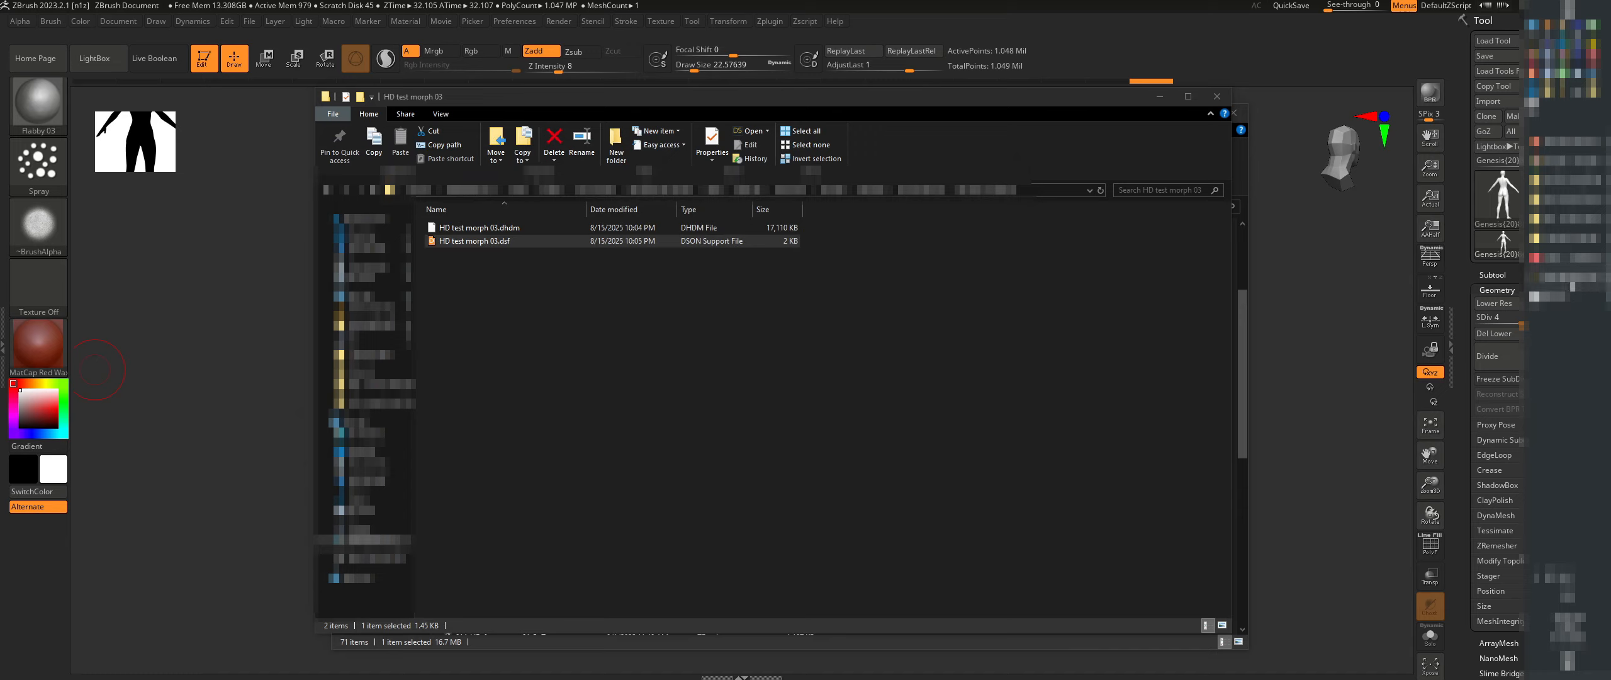
Step: Switch to DAZ Studio and close it without saving the changes to the current scene
click(1573, 283)
click(1510, 7)
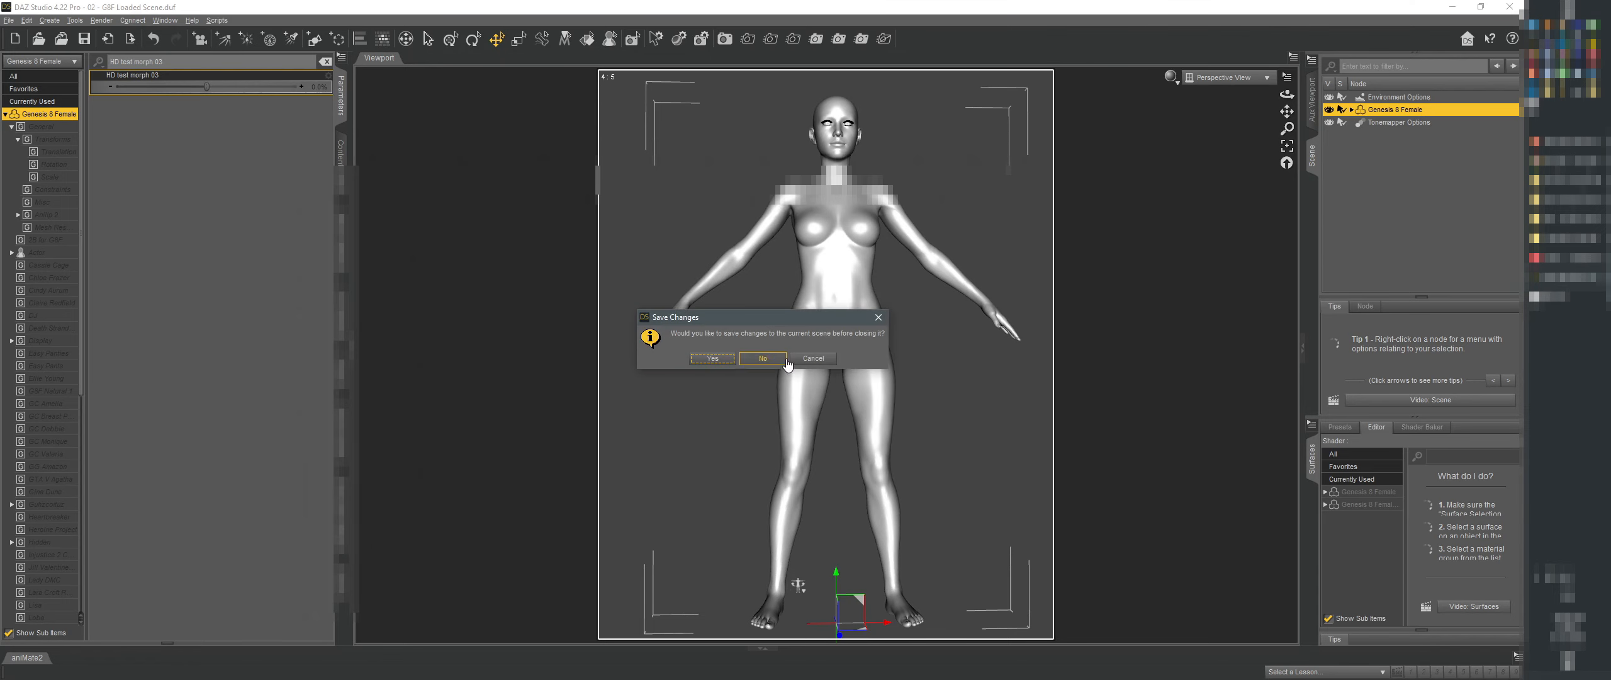
click(762, 358)
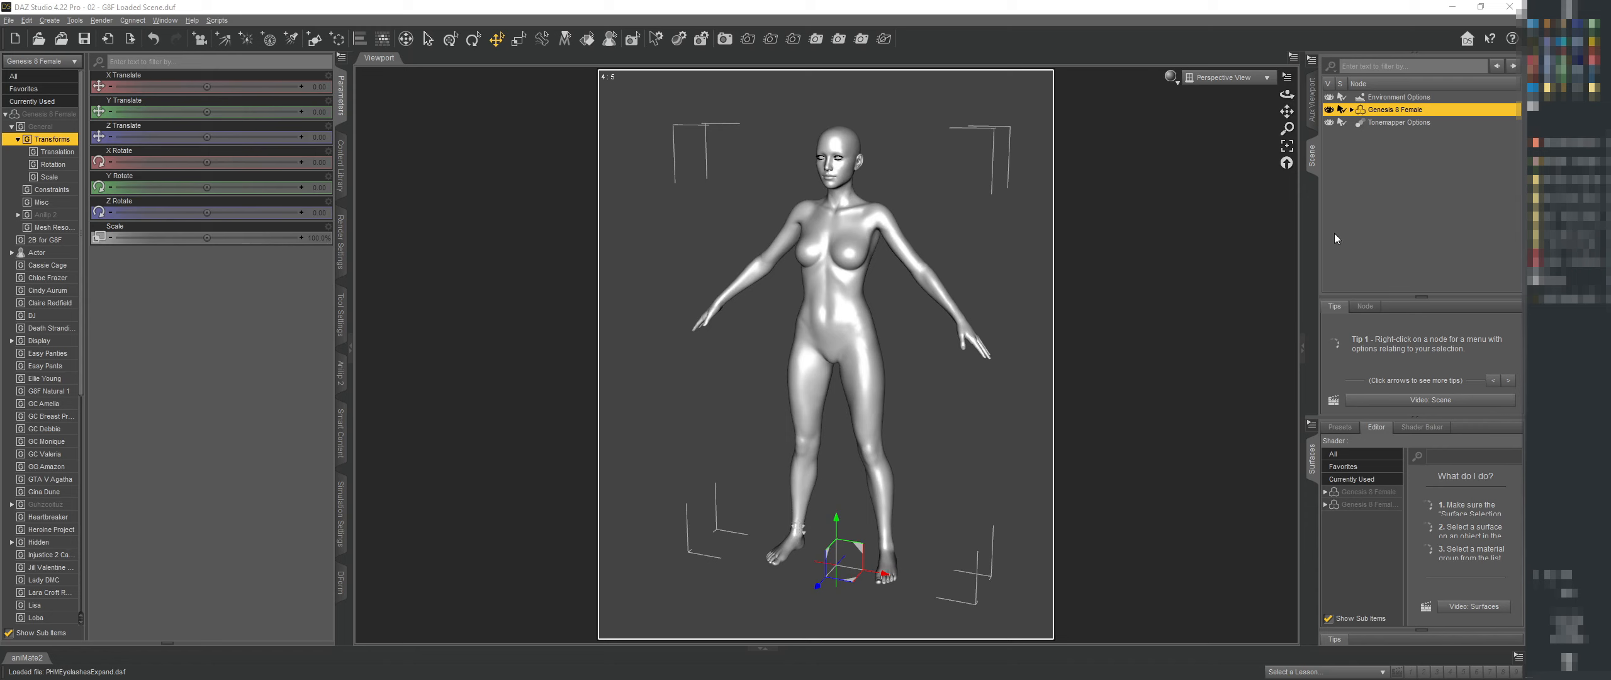
Step: Filter Genesis 8 Female's parameters for "level", then turn off SubDivision Level's limits and set its value to 4
click(50, 114)
click(146, 61)
text(level)
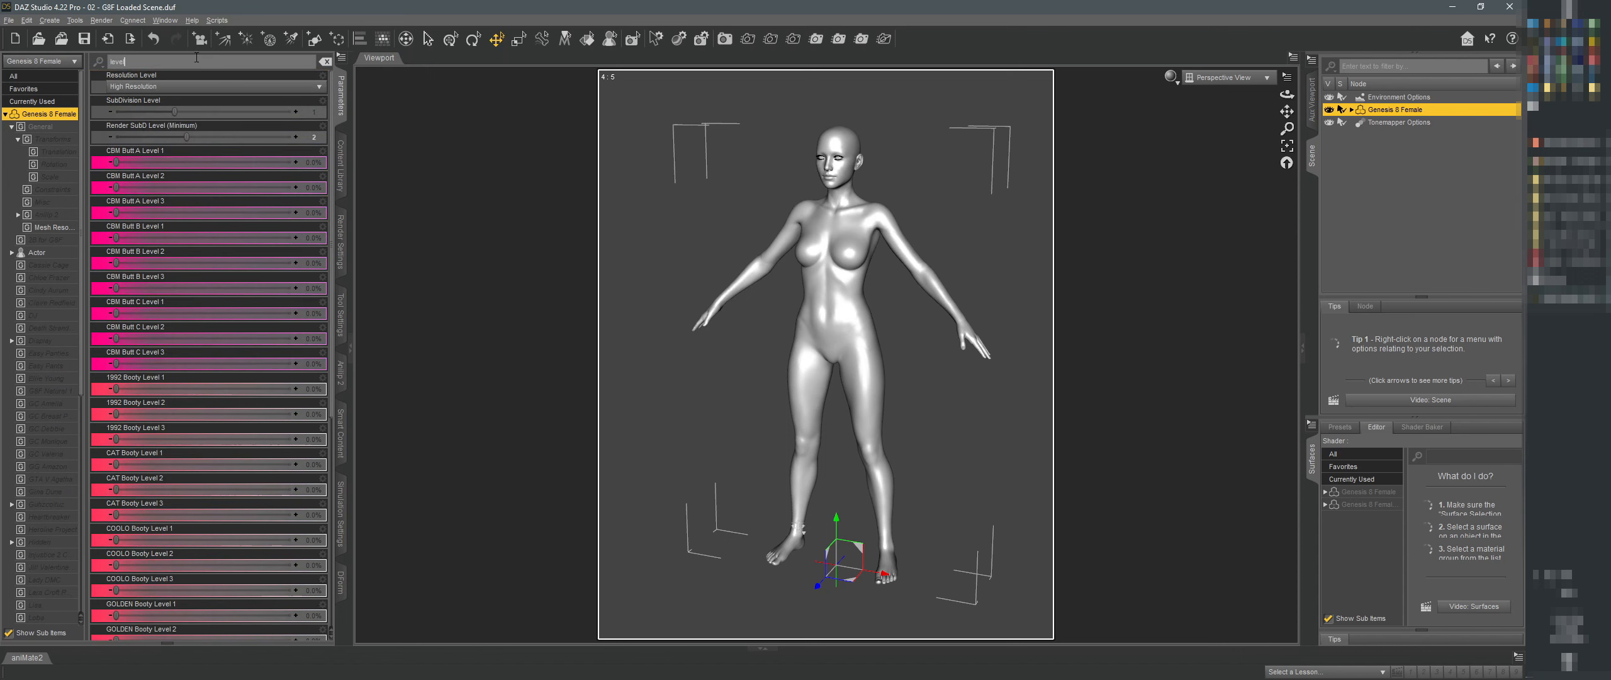
click(323, 100)
click(334, 115)
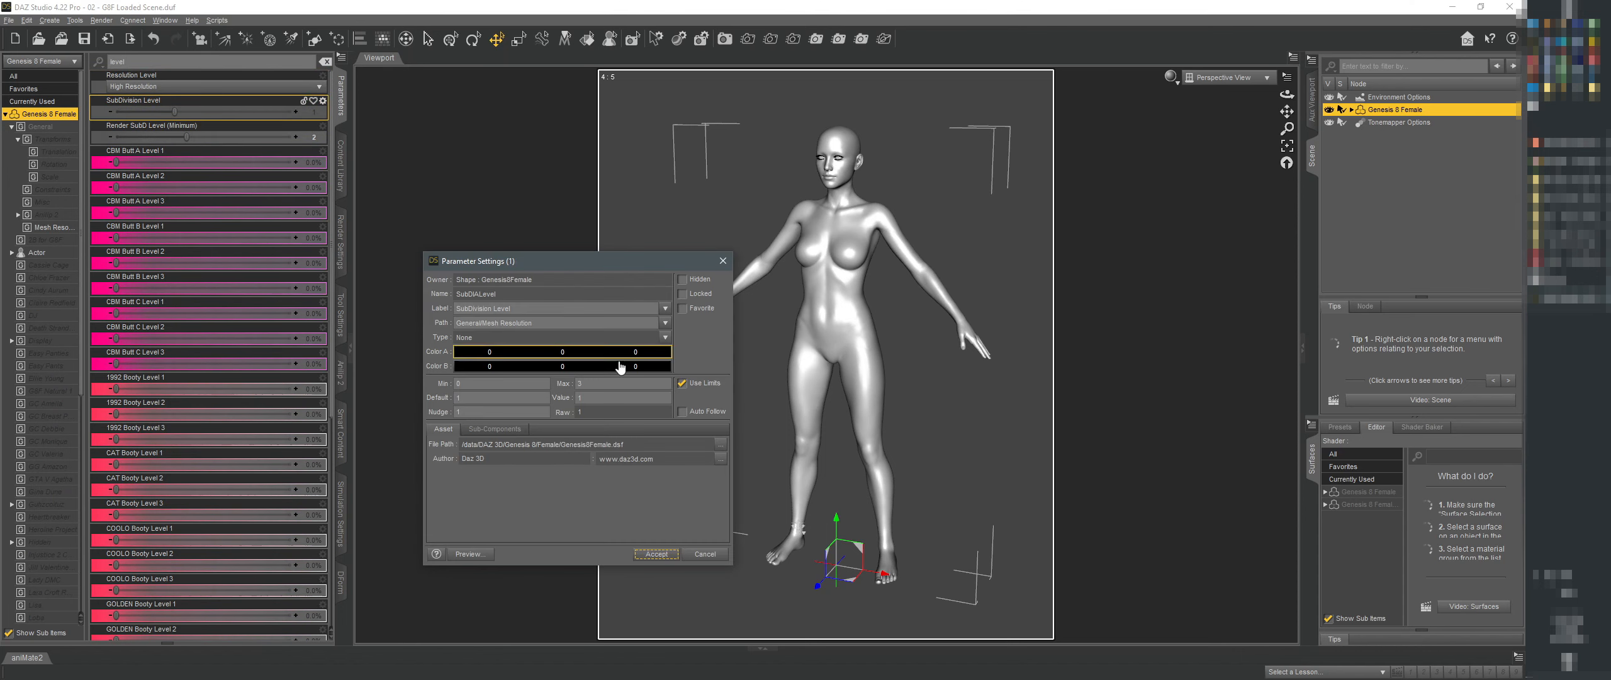
double_click(591, 397)
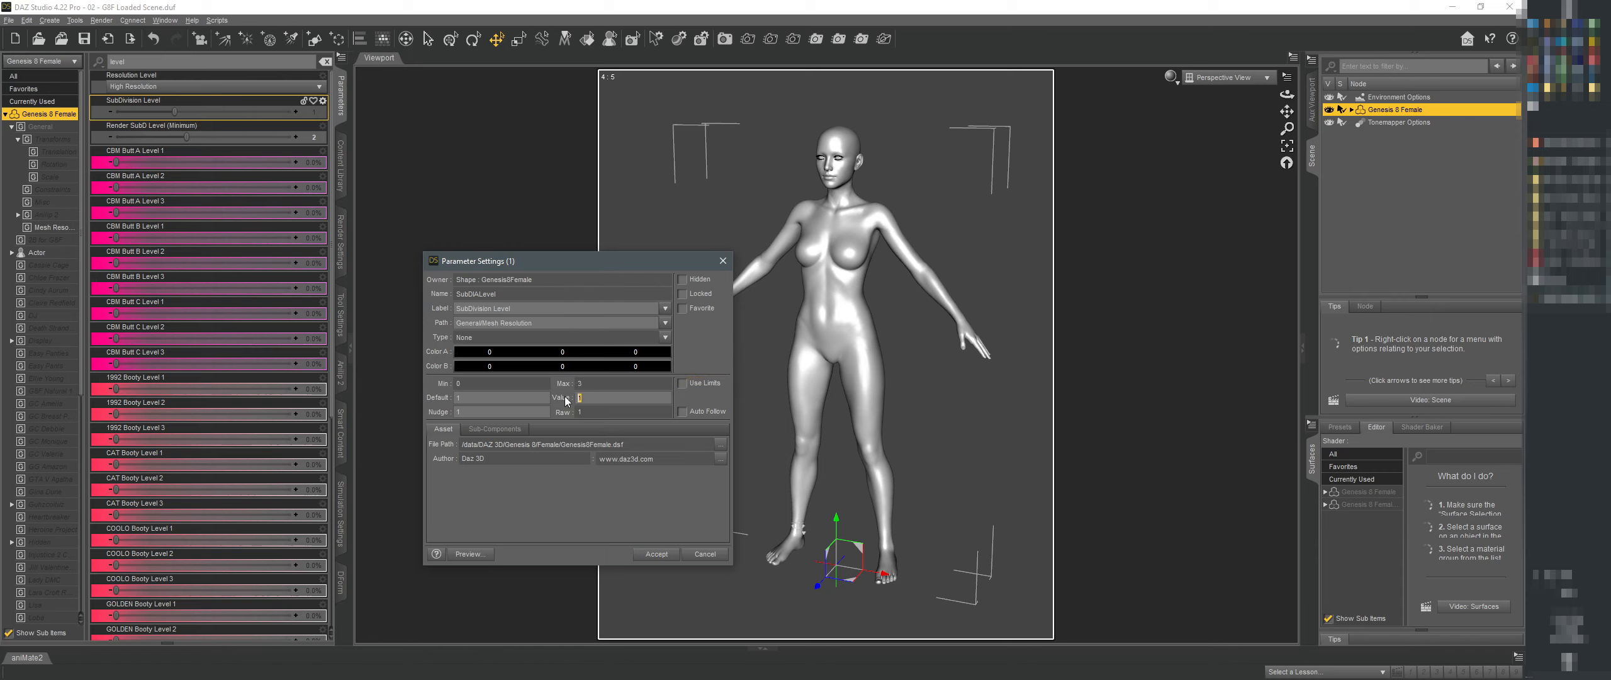
click(656, 553)
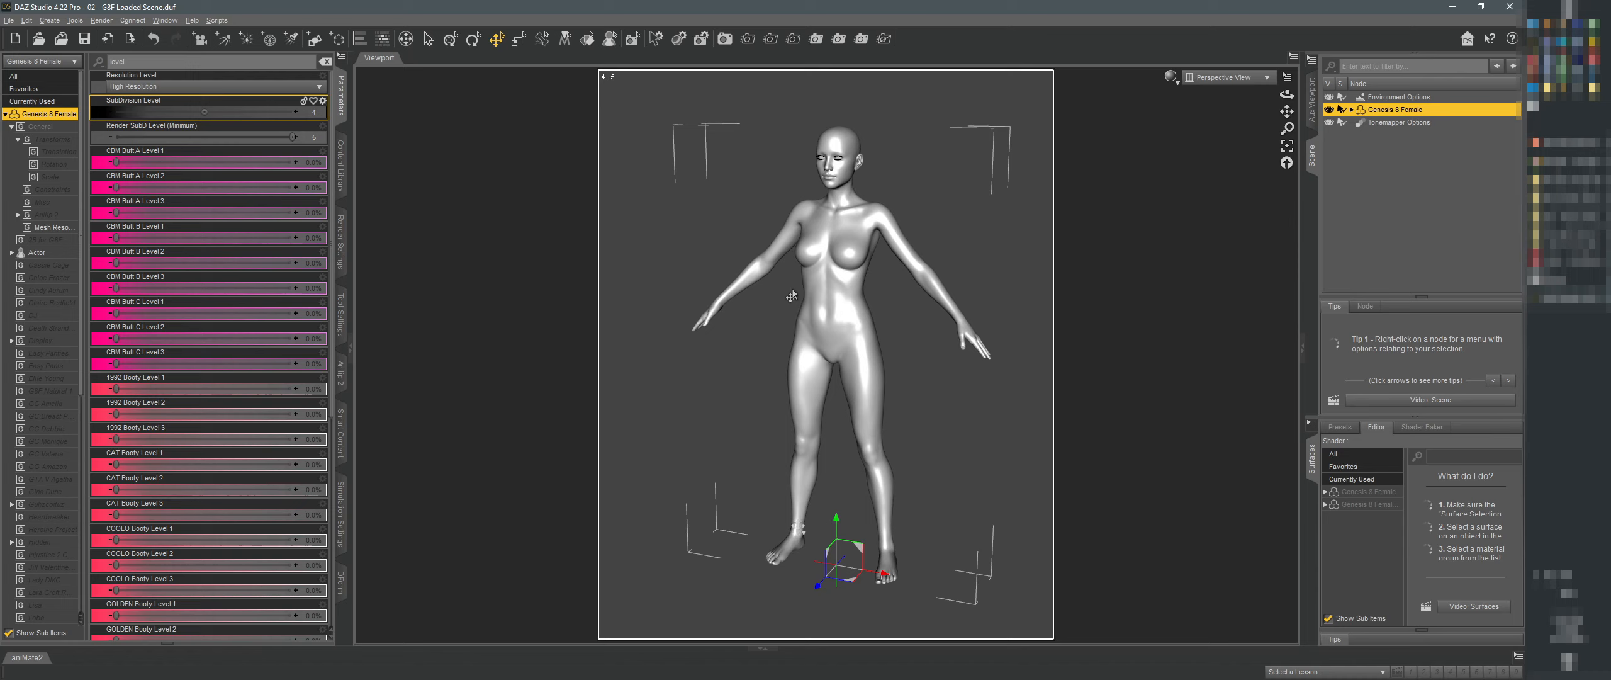
Step: Set Genesis 8 Female's Render SubD Level (Minimum) to 4
click(314, 137)
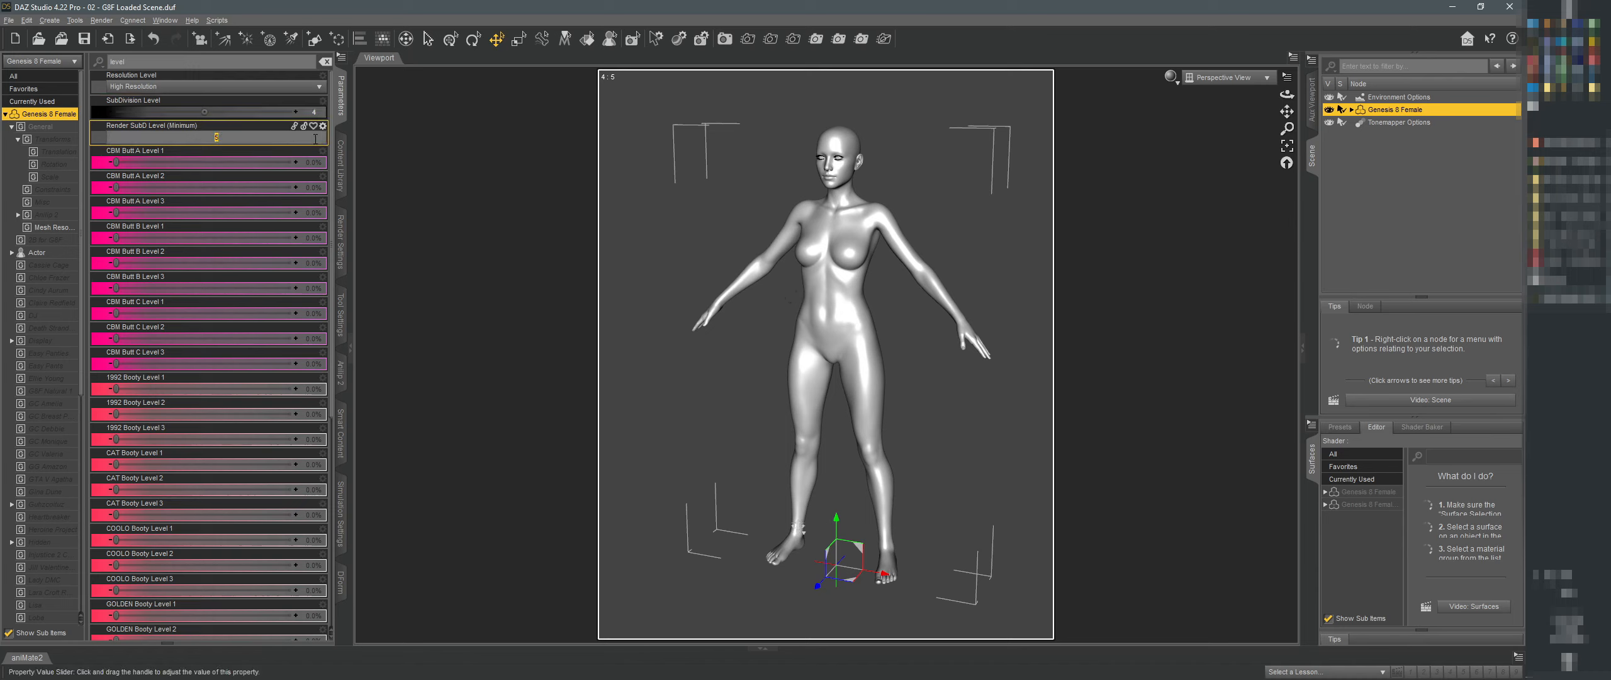
text(4)
key(Return)
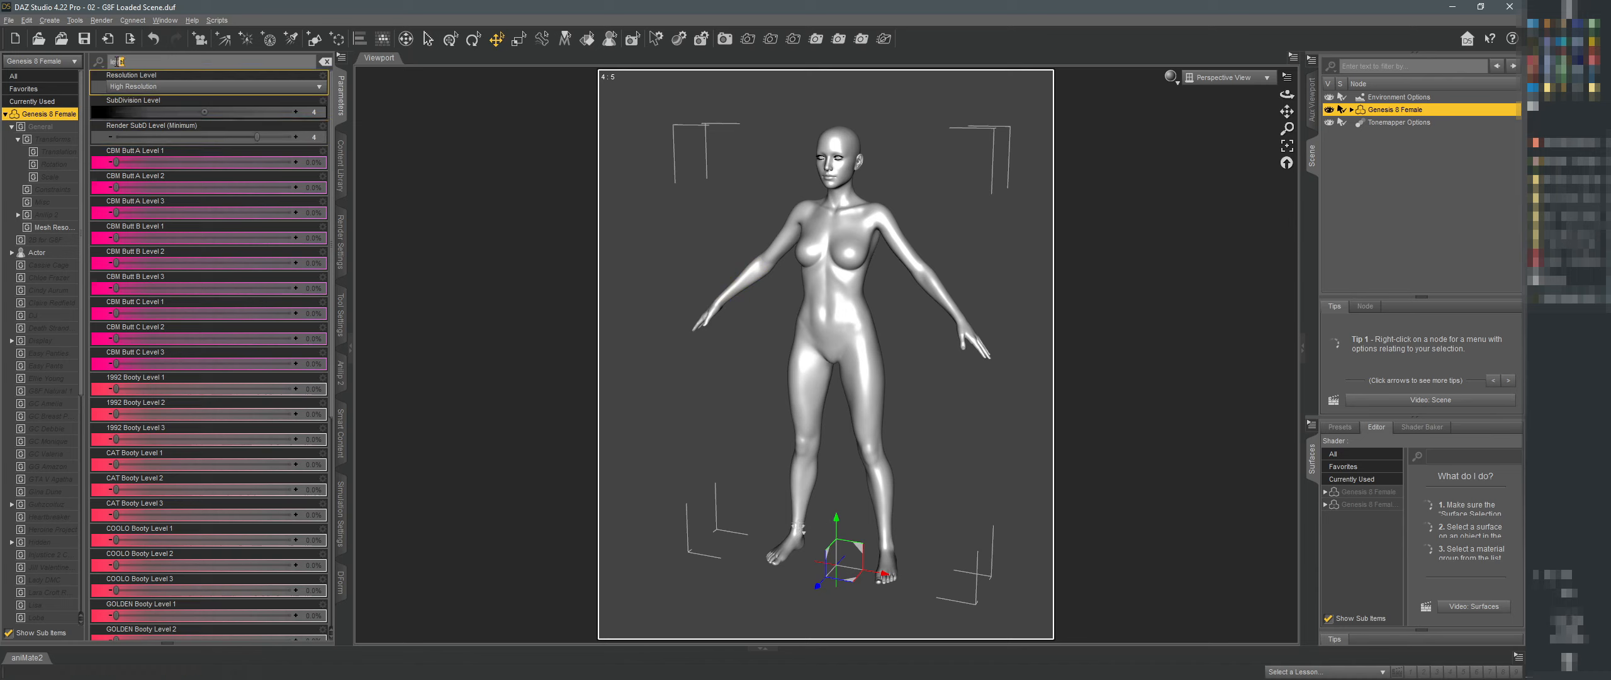
Step: Find HD test morph 03 by filtering the parameters for "hd te", remove its limits and set it to 200%
drag(1288, 95, 1211, 95)
scroll(1105, 308, up, 4)
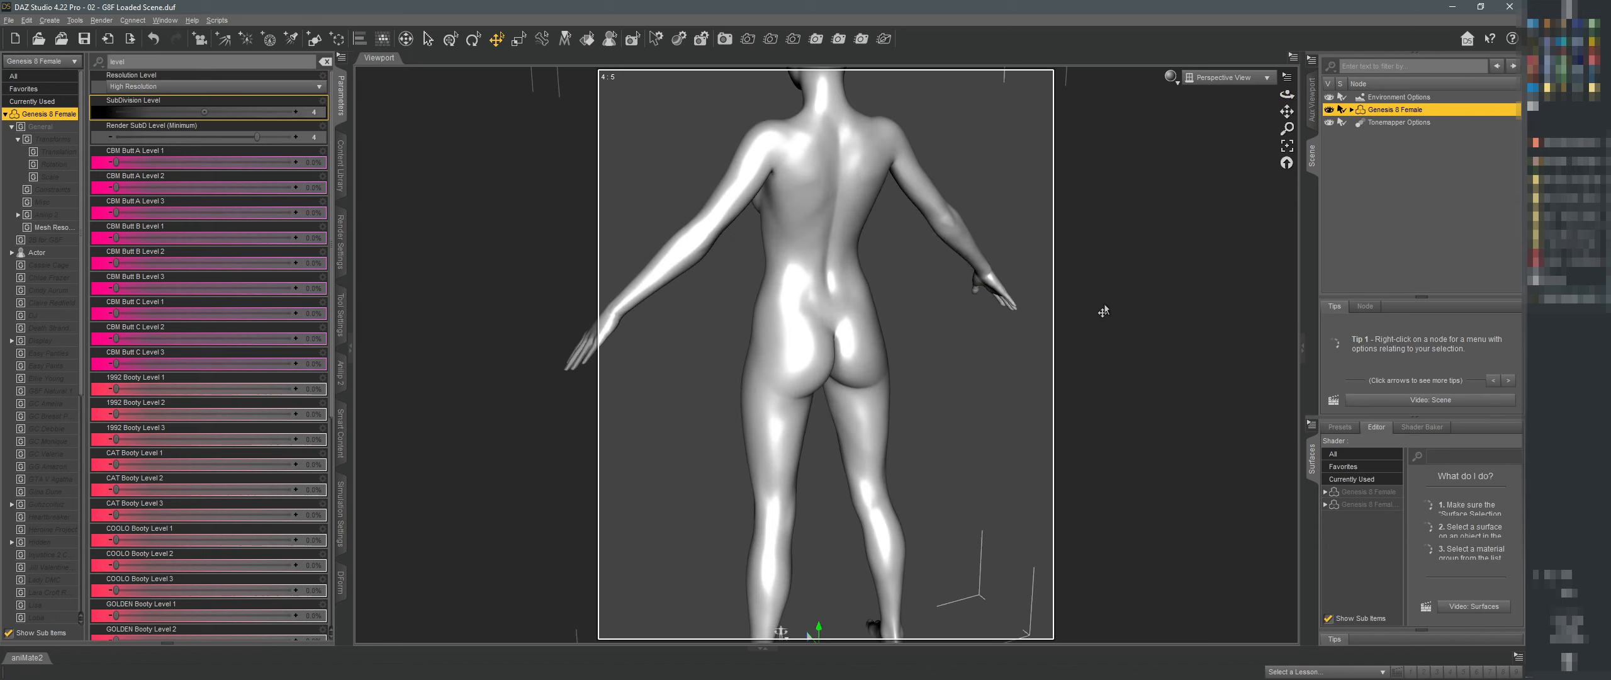
double_click(152, 62)
text(hd te)
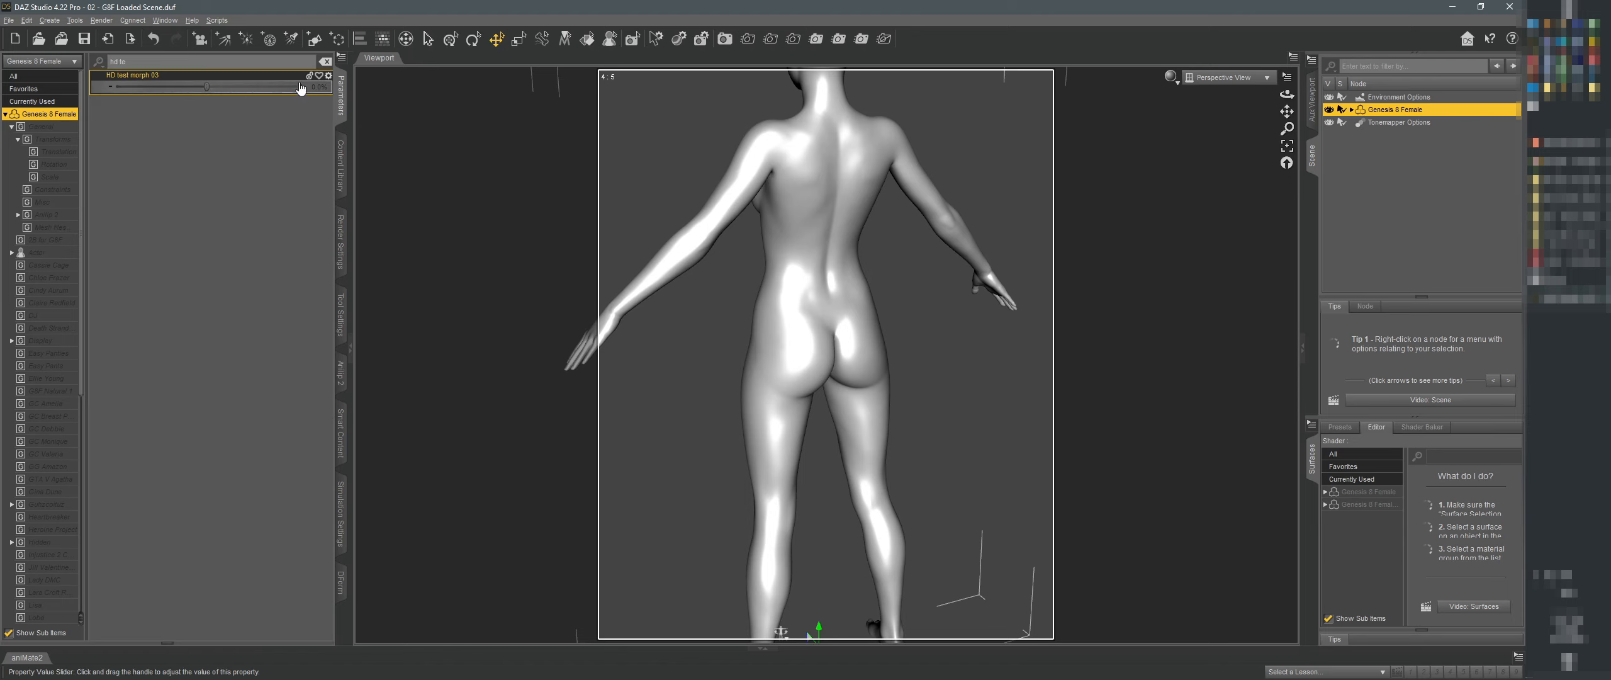
click(327, 75)
click(365, 87)
click(683, 412)
click(656, 554)
text(200)
key(Return)
Step: Examine the figure's torso, shoulder and armpit up close for the sculpted HD detail
scroll(870, 471, up, 8)
scroll(871, 454, down, 5)
drag(1287, 94, 1448, 96)
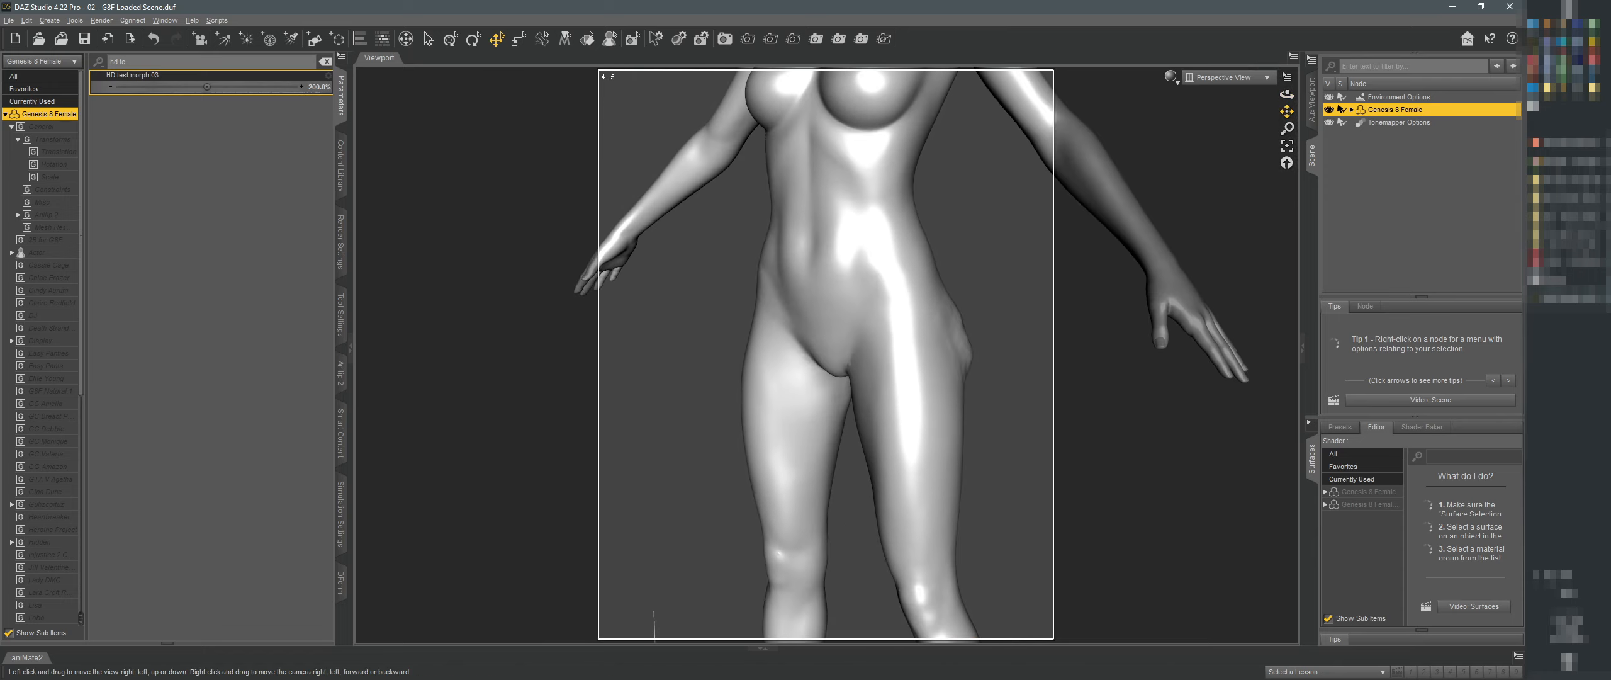
drag(1287, 111, 1111, 413)
scroll(983, 269, up, 4)
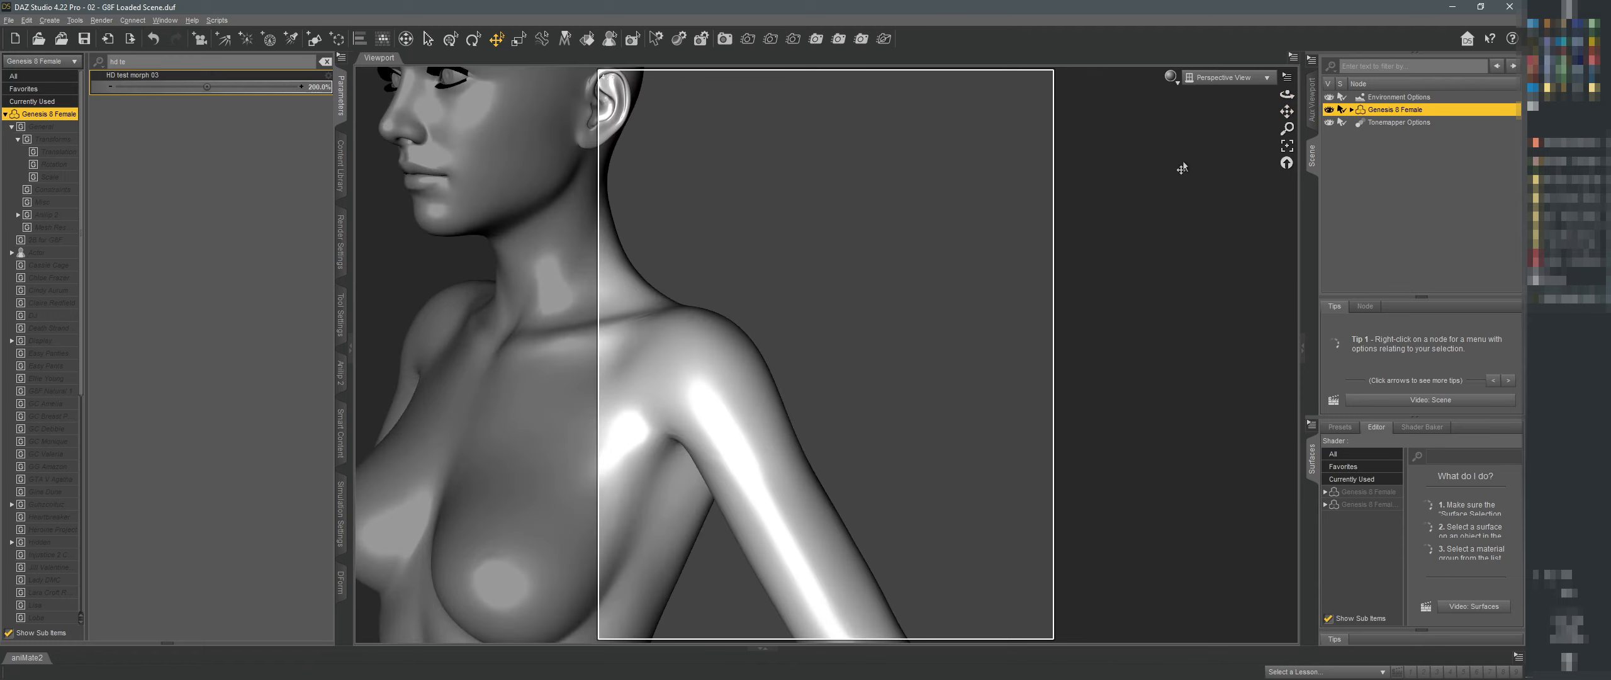
drag(1287, 93, 1363, 79)
scroll(1186, 165, up, 3)
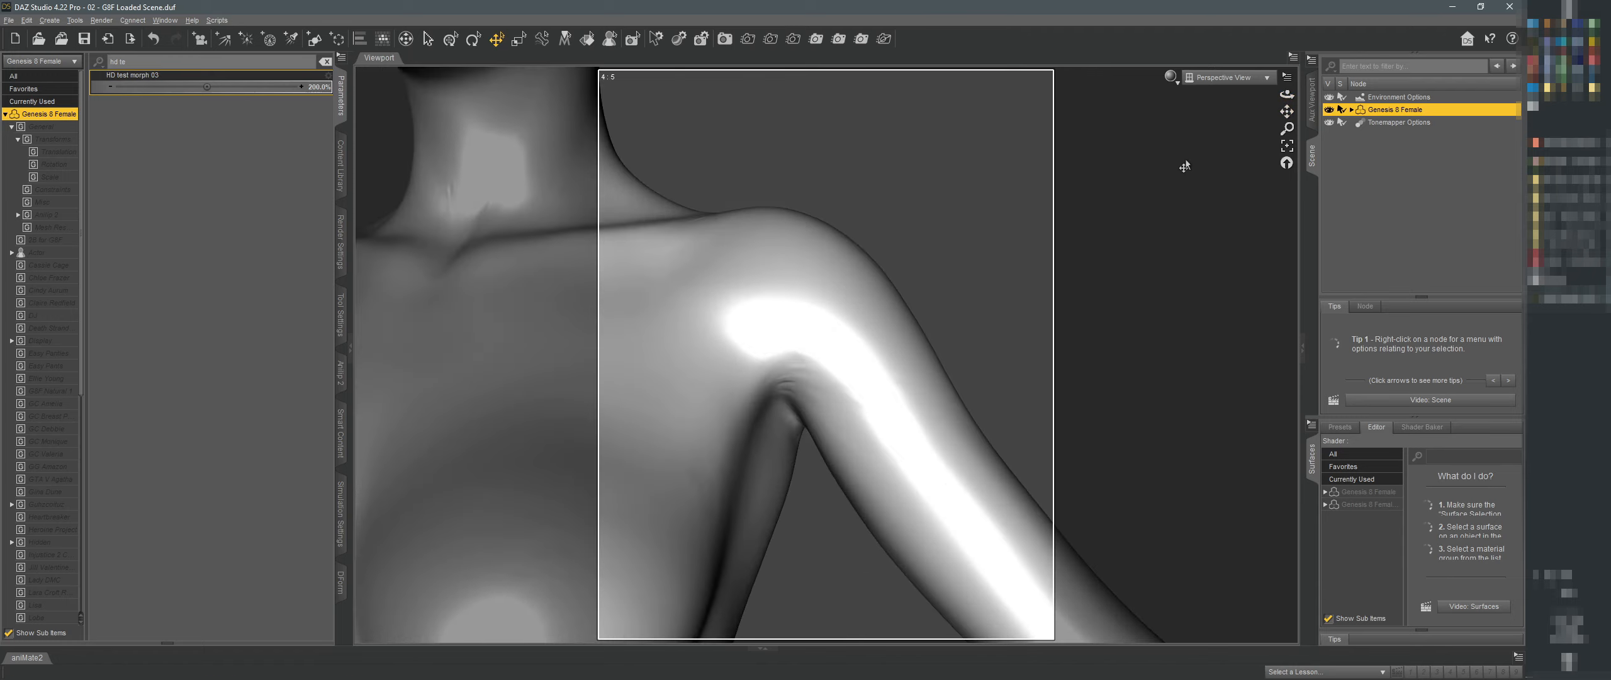
scroll(1186, 166, up, 2)
scroll(1055, 264, down, 3)
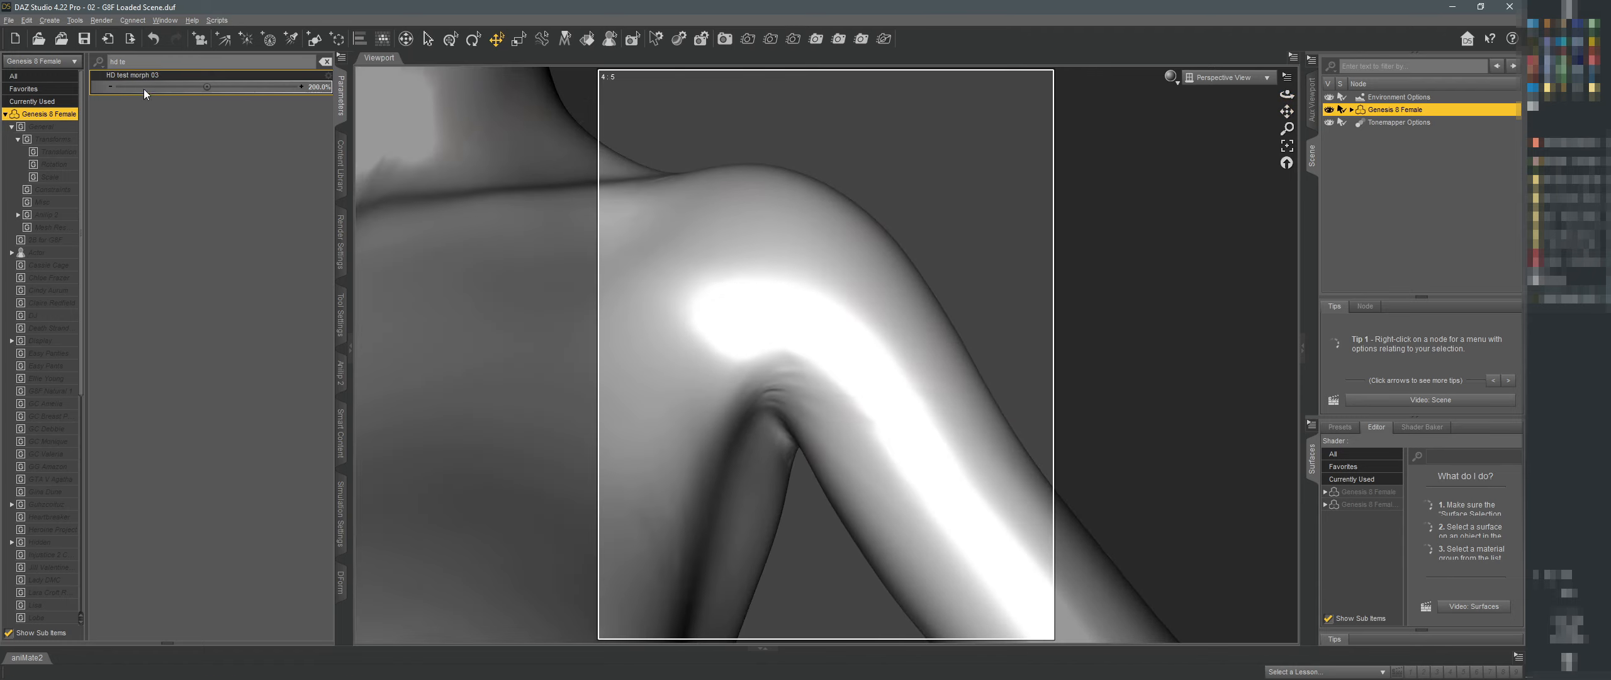
Step: Set HD test morph 03 to 0%, 100% and 300% in turn to compare the armpit detail
click(313, 90)
text(0)
key(Return)
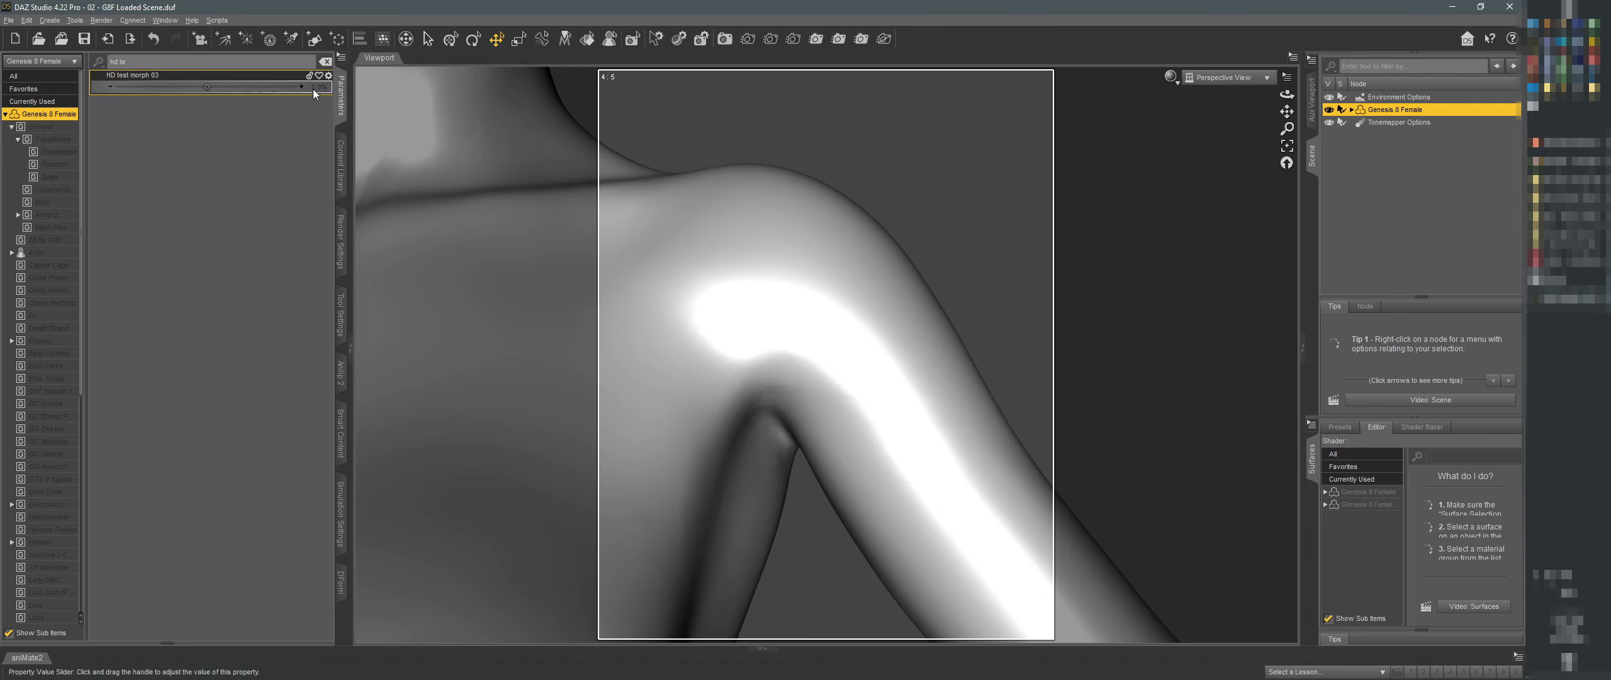
click(313, 90)
drag(312, 89, 205, 83)
text(100)
key(Return)
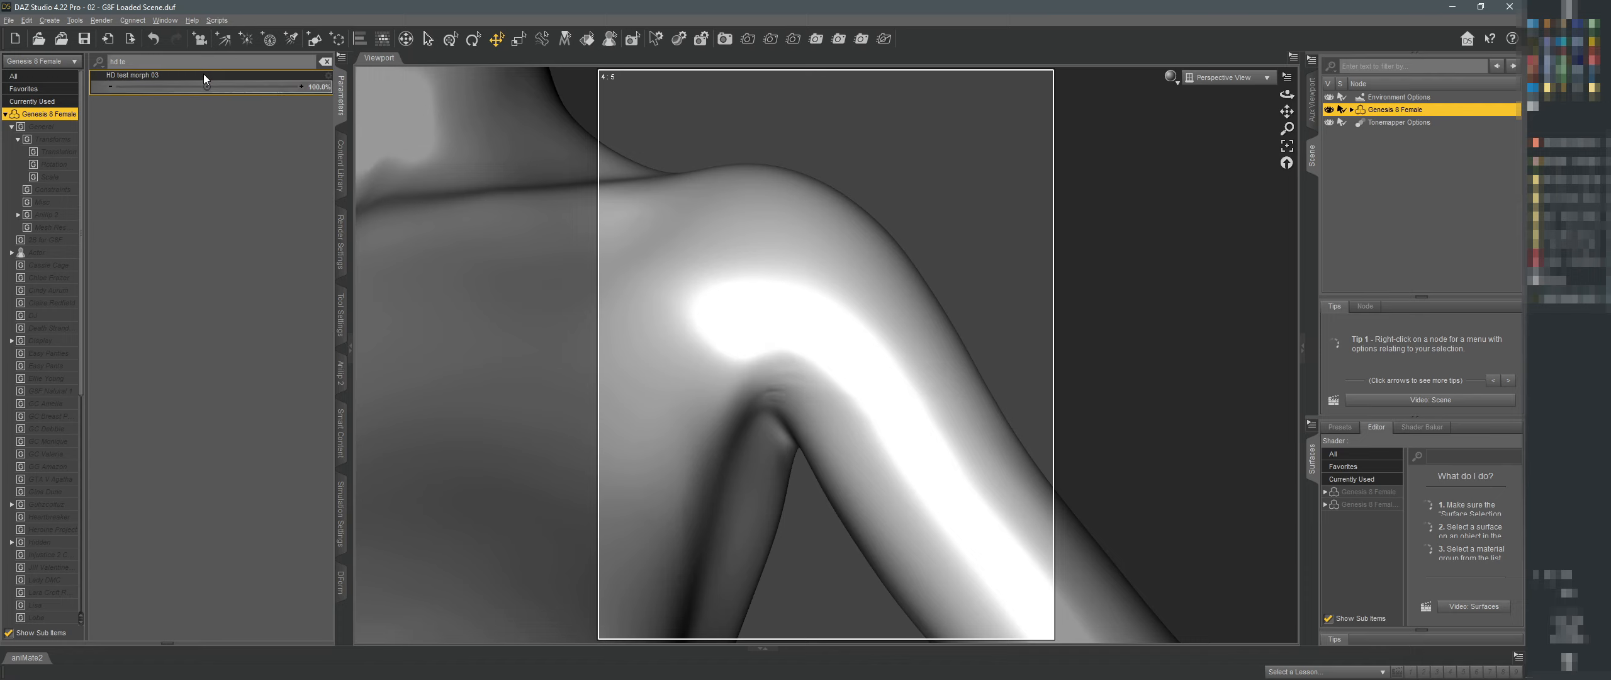
click(315, 86)
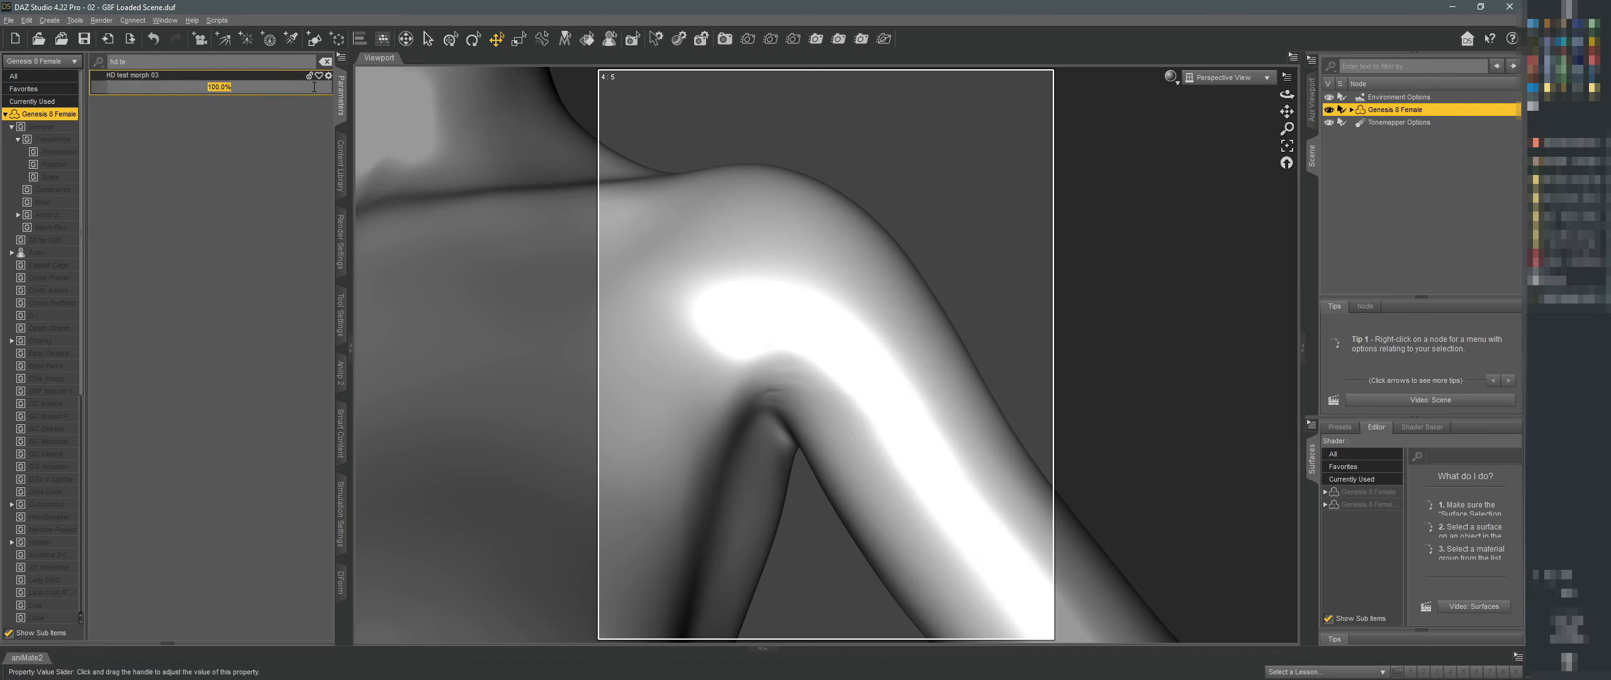
text(300)
key(Return)
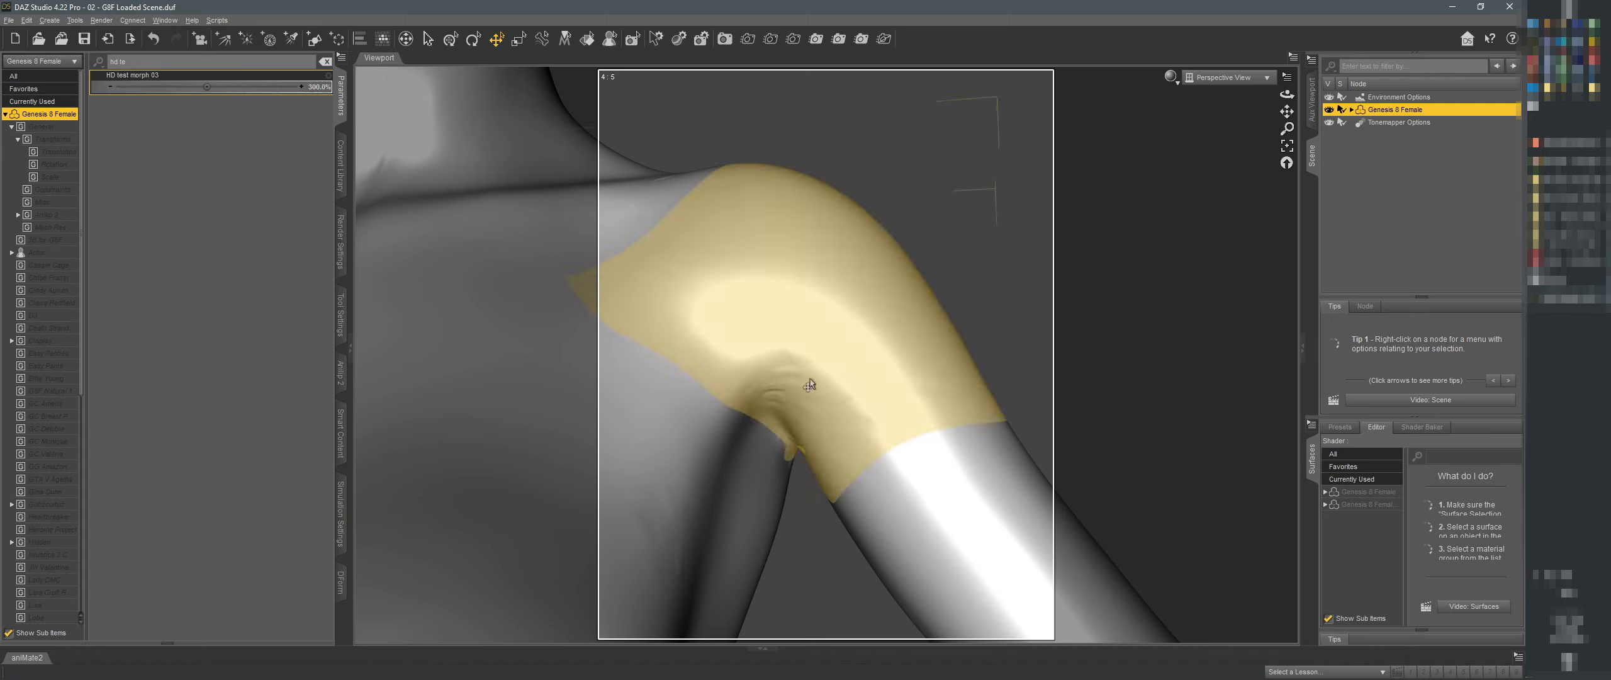
Step: Examine the HD detail on the figure's foot, toes and toenails
scroll(854, 398, down, 6)
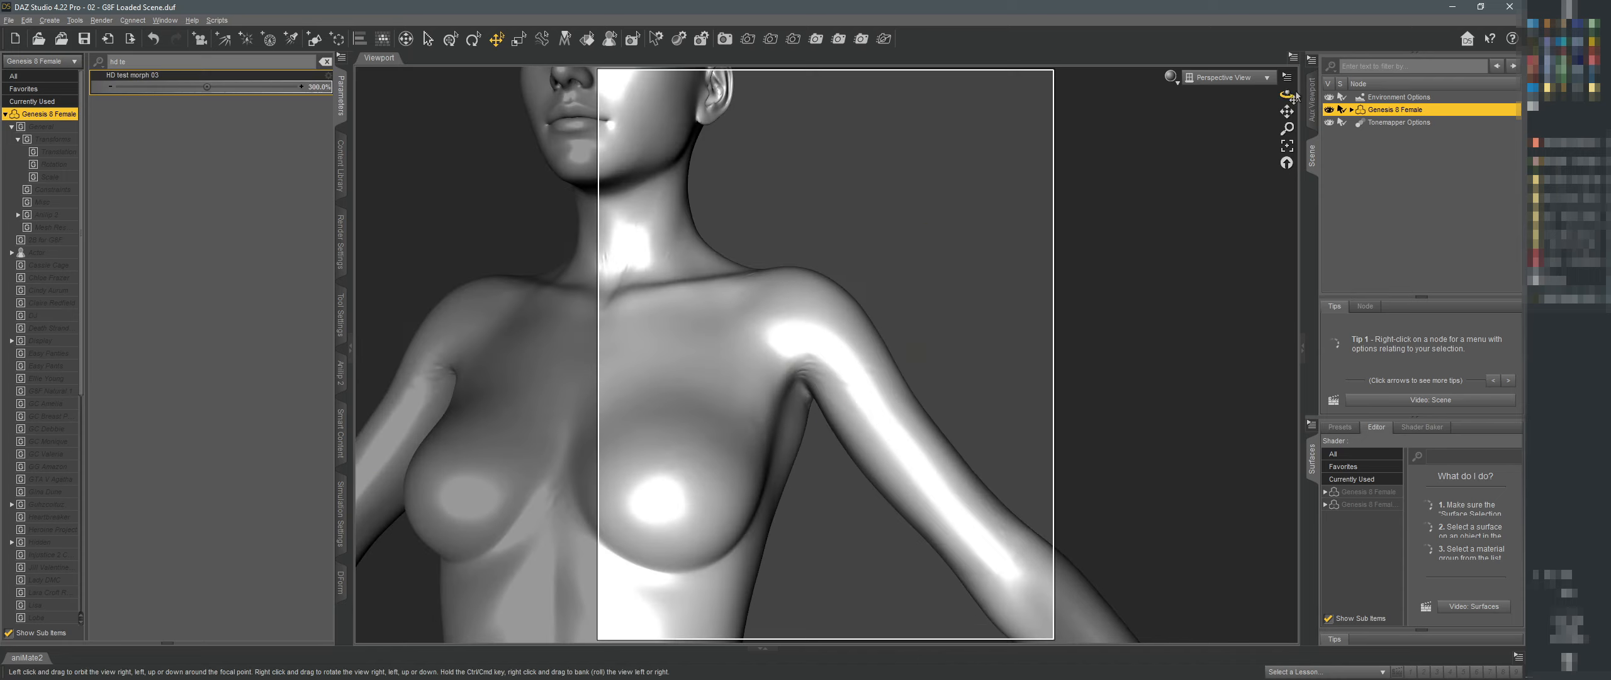
drag(1295, 97, 1288, 37)
scroll(1111, 525, up, 10)
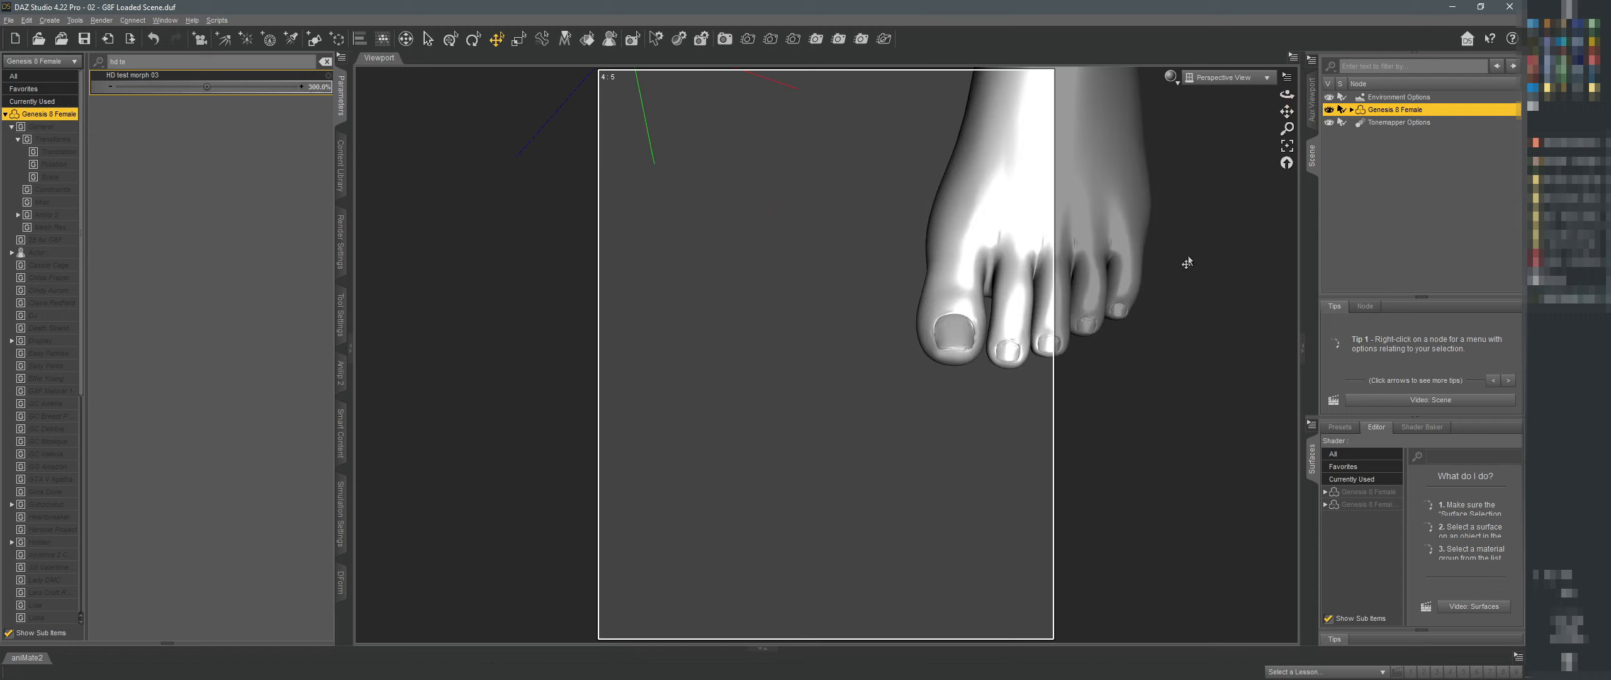
drag(1287, 111, 1165, 139)
scroll(1163, 220, up, 1)
scroll(1164, 217, down, 1)
drag(1287, 112, 1306, 133)
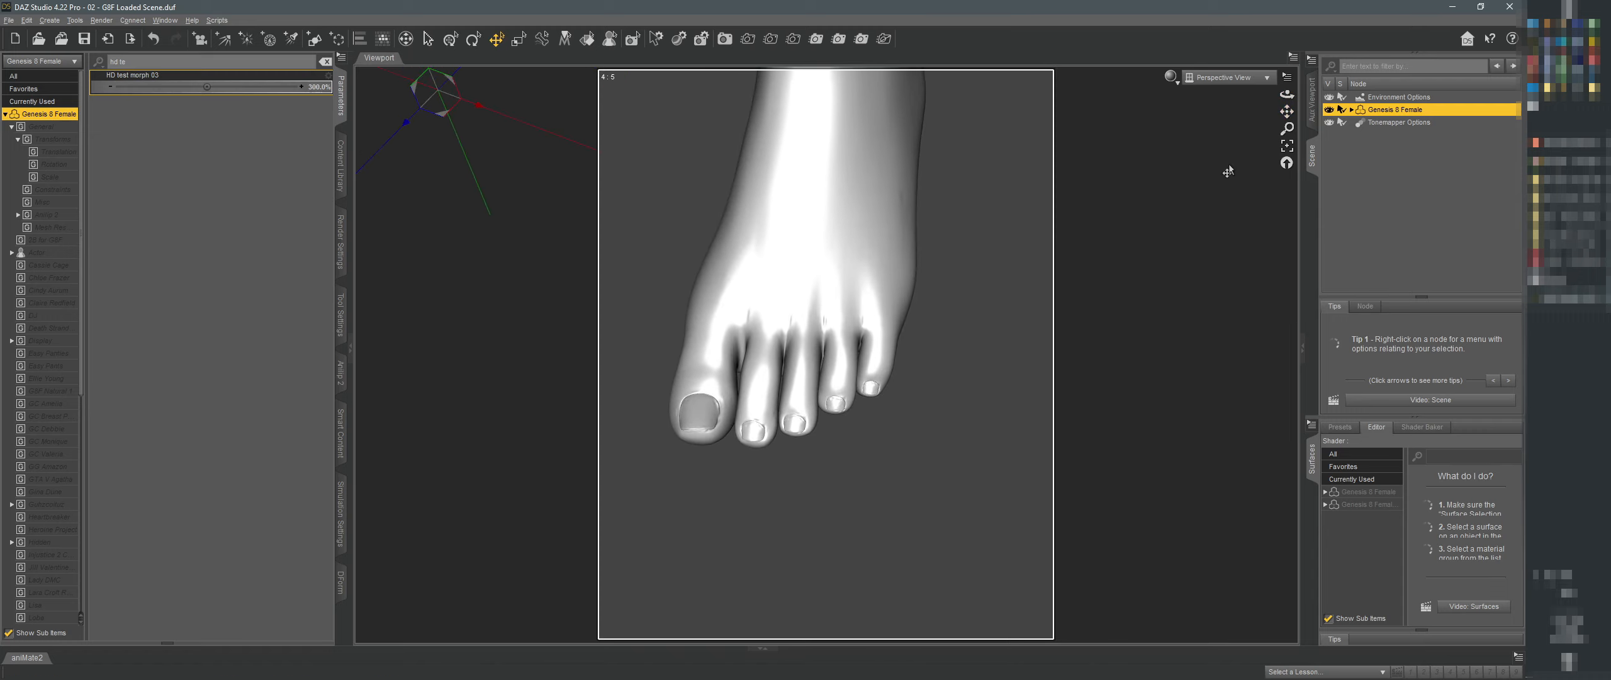
scroll(1196, 179, up, 3)
Step: Set HD test morph 03 to 0%, 500% and 1000% in turn to compare the toe detail
click(318, 84)
text(0)
key(Return)
click(315, 92)
text(5)
key(Return)
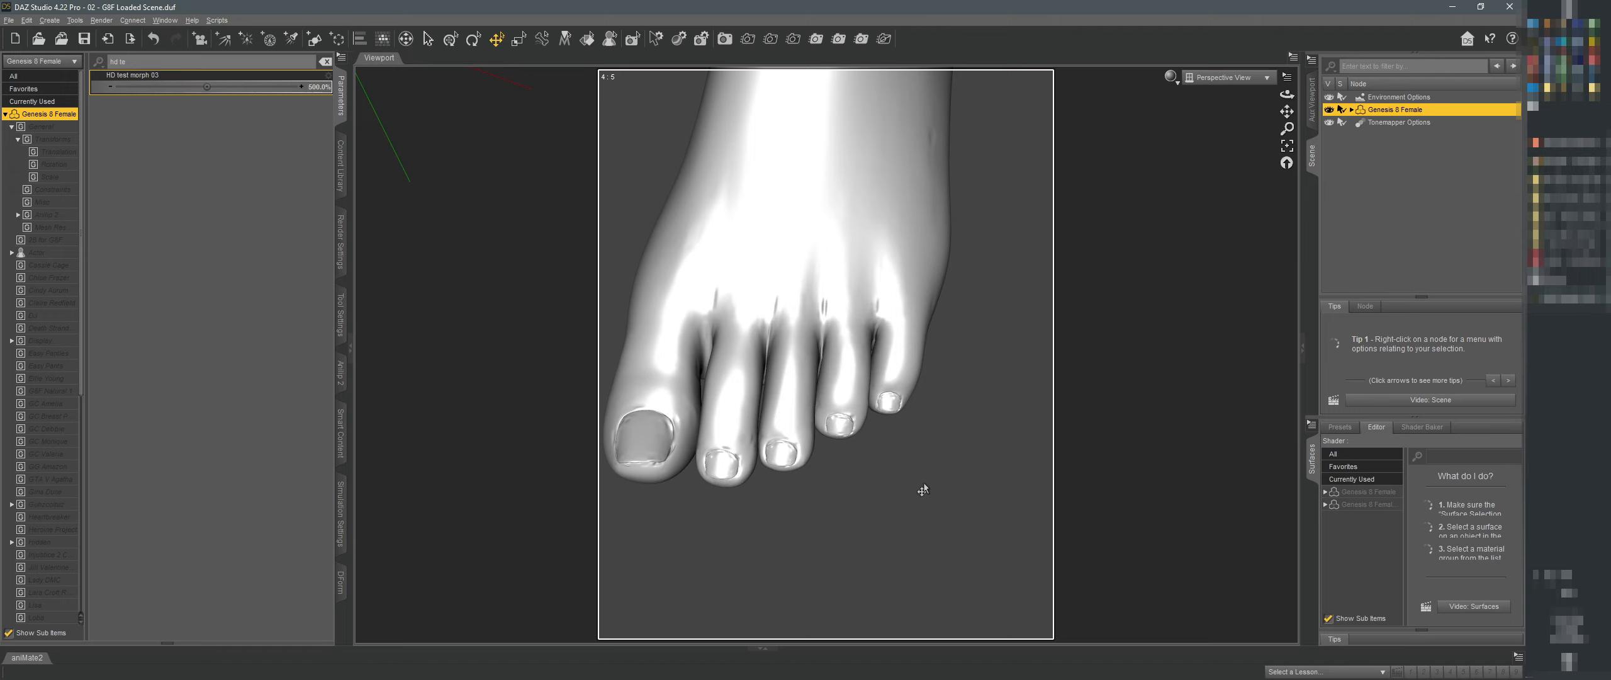
click(327, 87)
text(10)
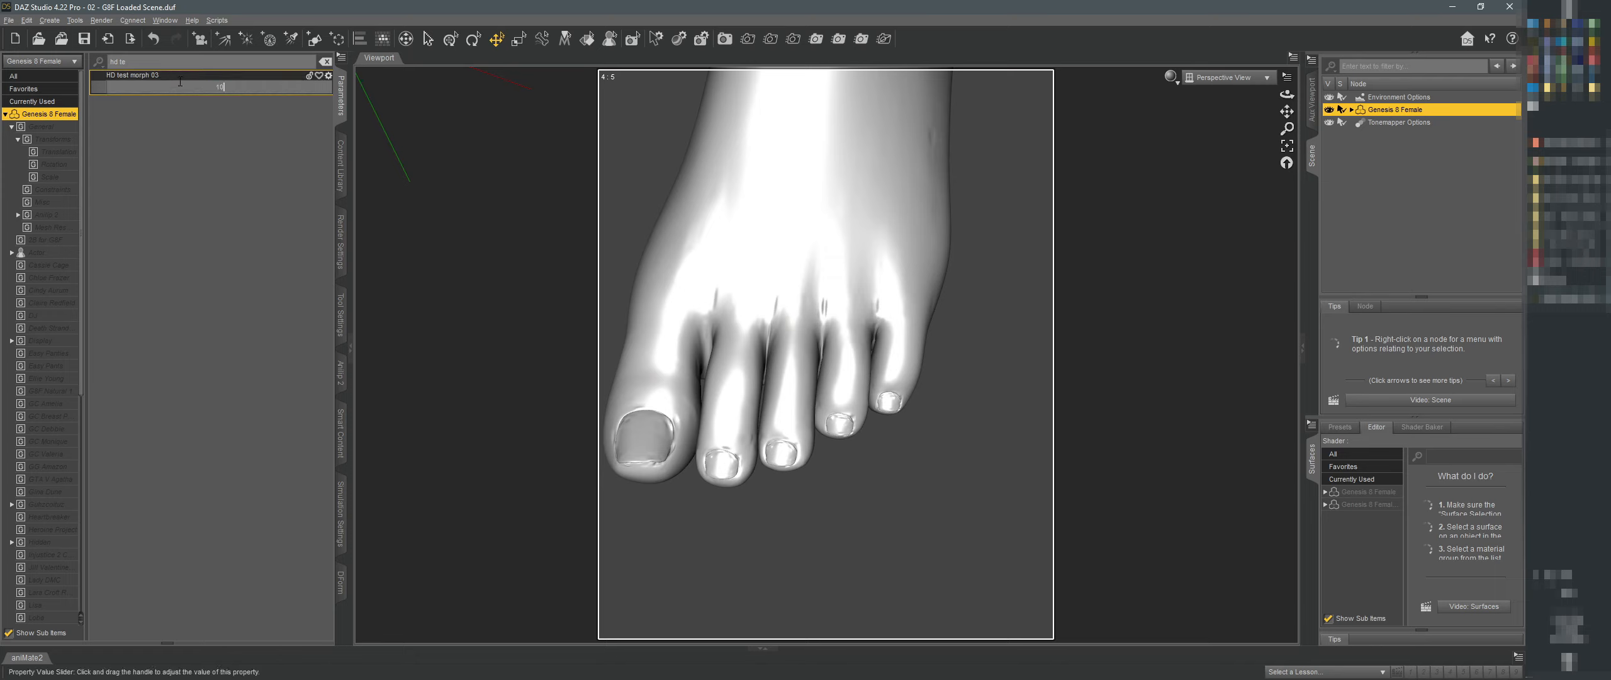
key(Return)
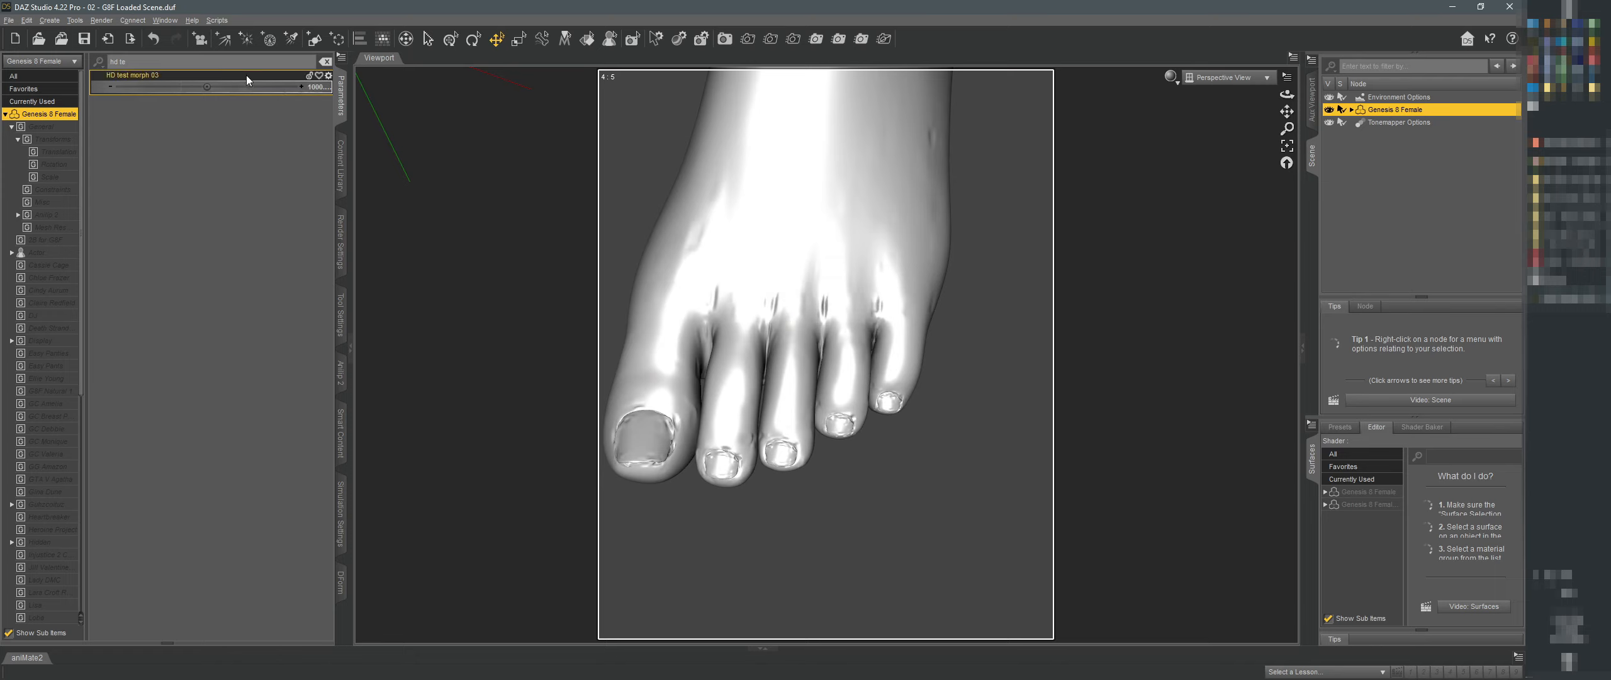
Step: Check the exaggerated morph on the legs and hips, then set HD test morph 03 to 300%
scroll(909, 231, down, 10)
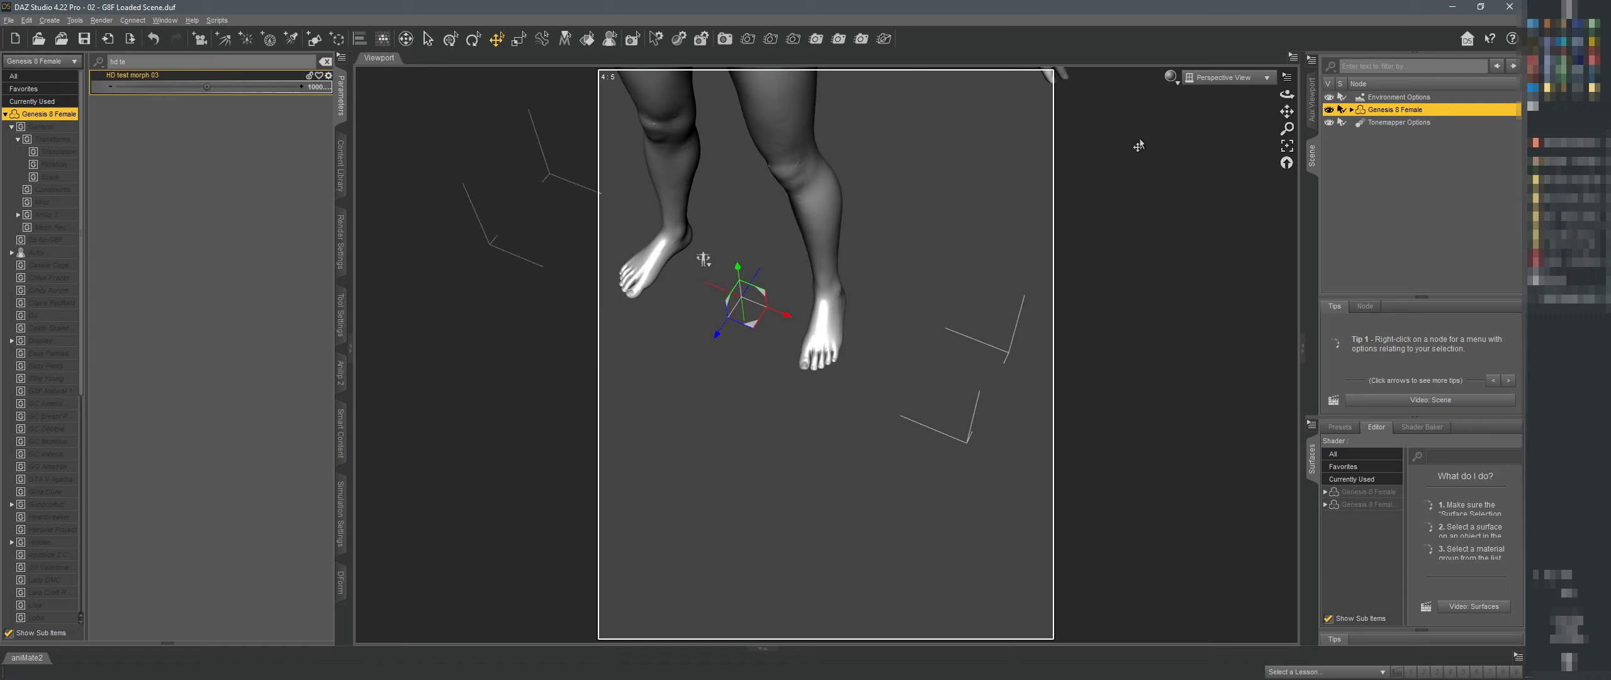
drag(1285, 95, 1303, 190)
scroll(1183, 135, up, 6)
scroll(1173, 232, up, 2)
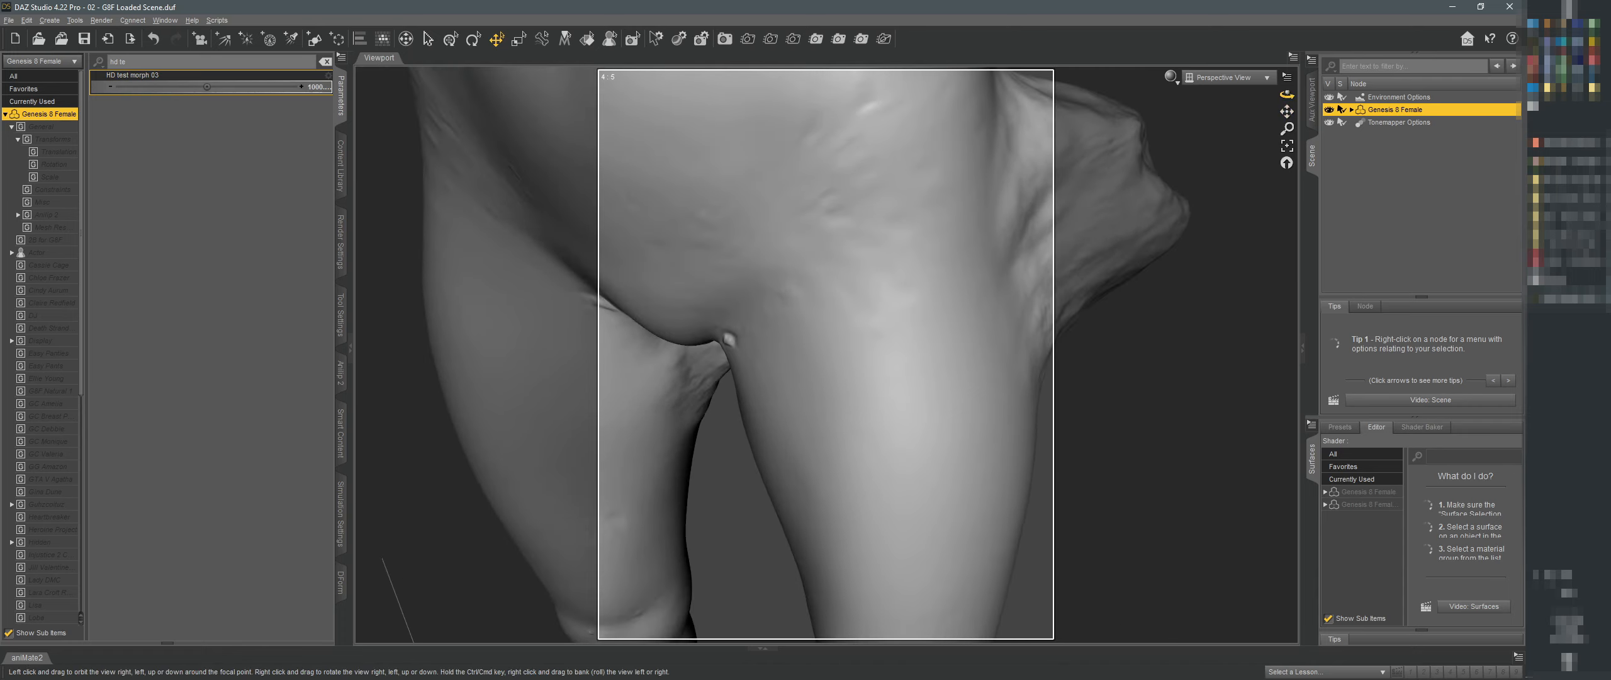
drag(1288, 94, 1218, 99)
scroll(1242, 126, down, 5)
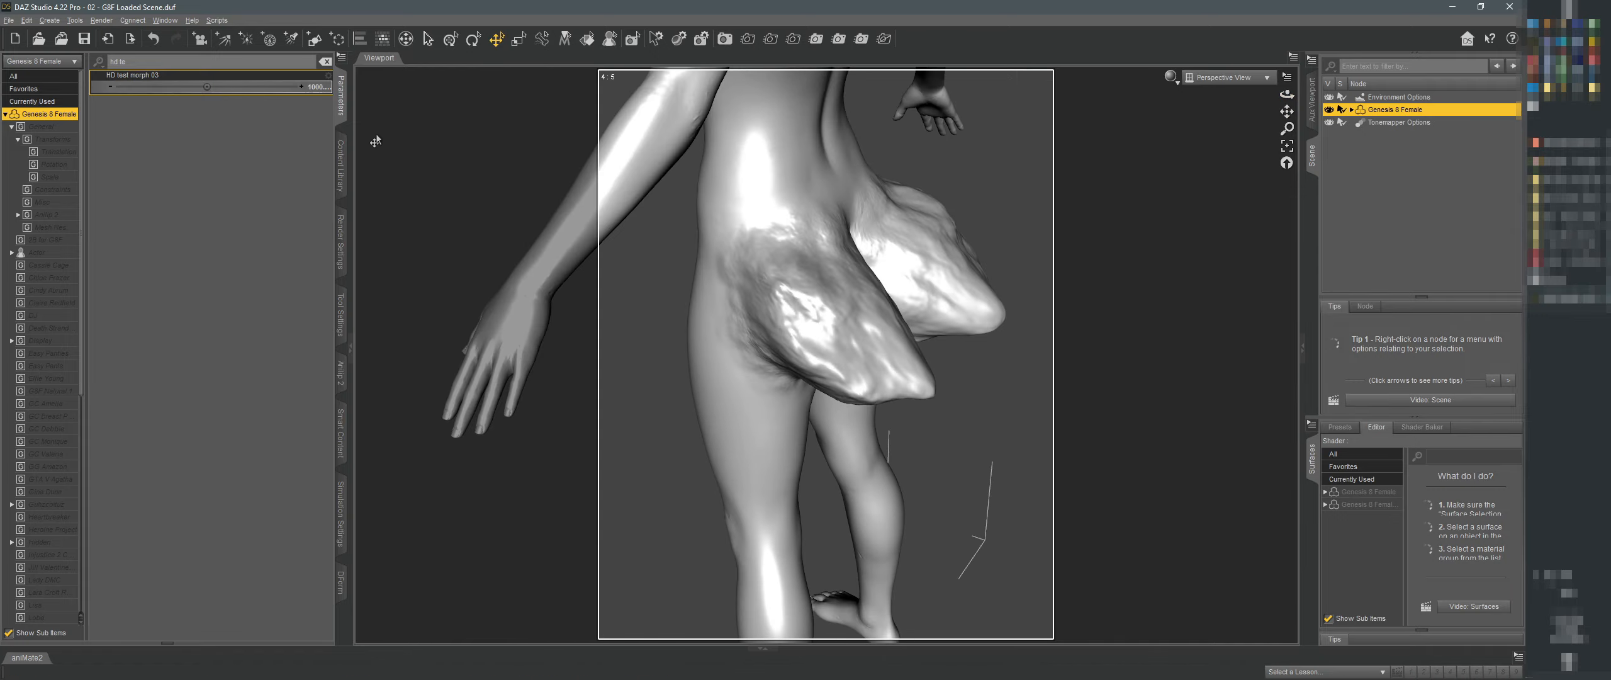
text(300)
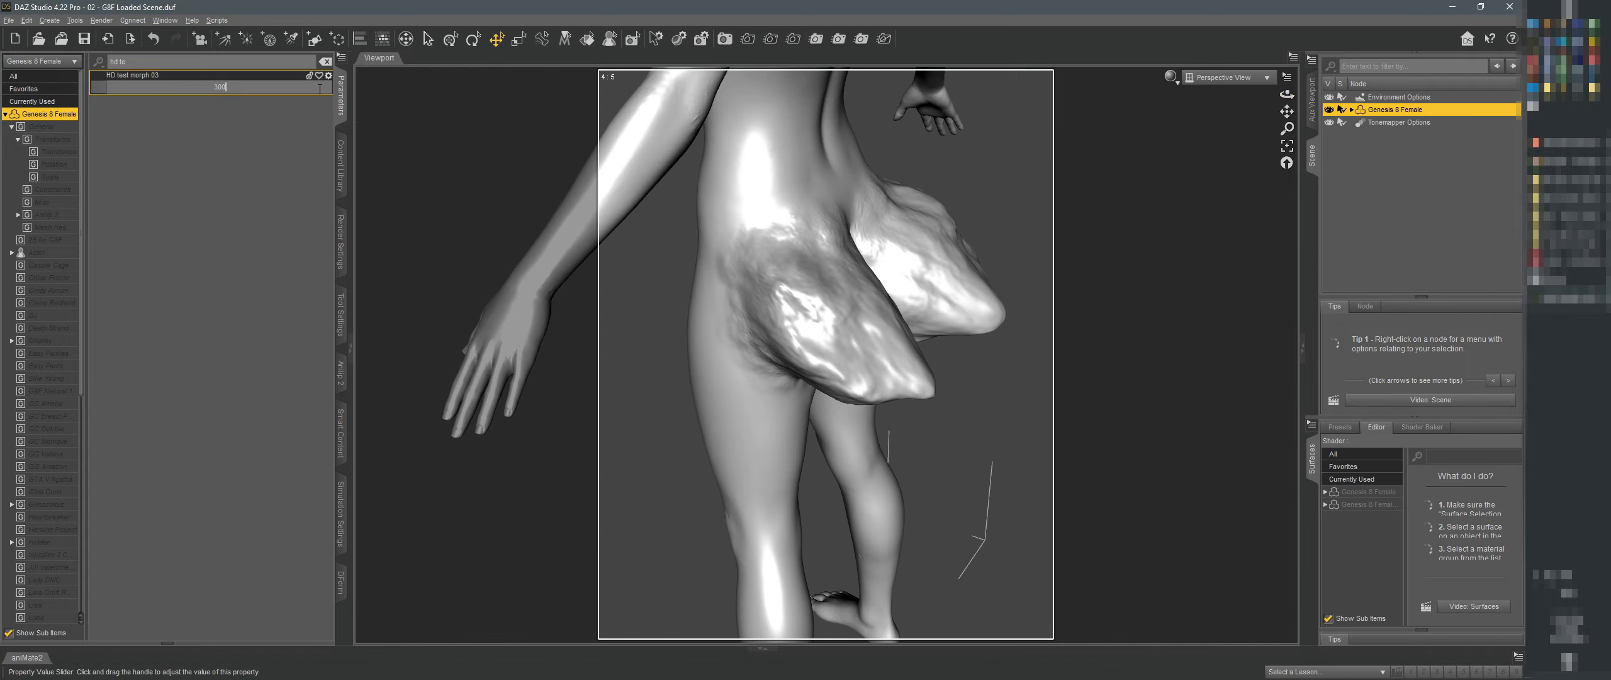
key(Return)
Step: Examine the HD detail on the figure's hips, feet, torso and shoulder with the morph at 300%
drag(1288, 95, 1095, 292)
scroll(1060, 275, up, 3)
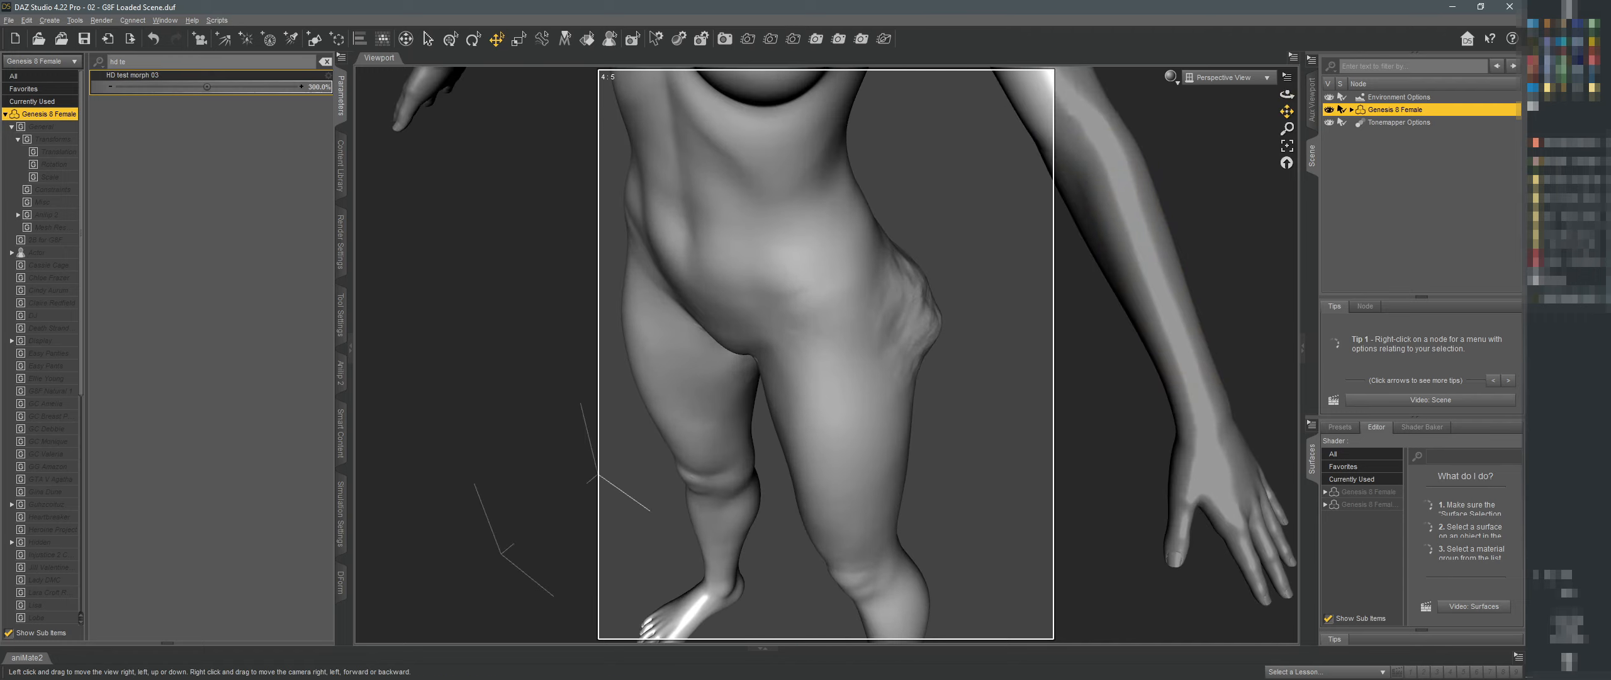
drag(1287, 112, 1327, 231)
scroll(1176, 382, up, 6)
drag(1288, 112, 1317, 200)
scroll(1257, 176, down, 4)
scroll(1257, 177, down, 3)
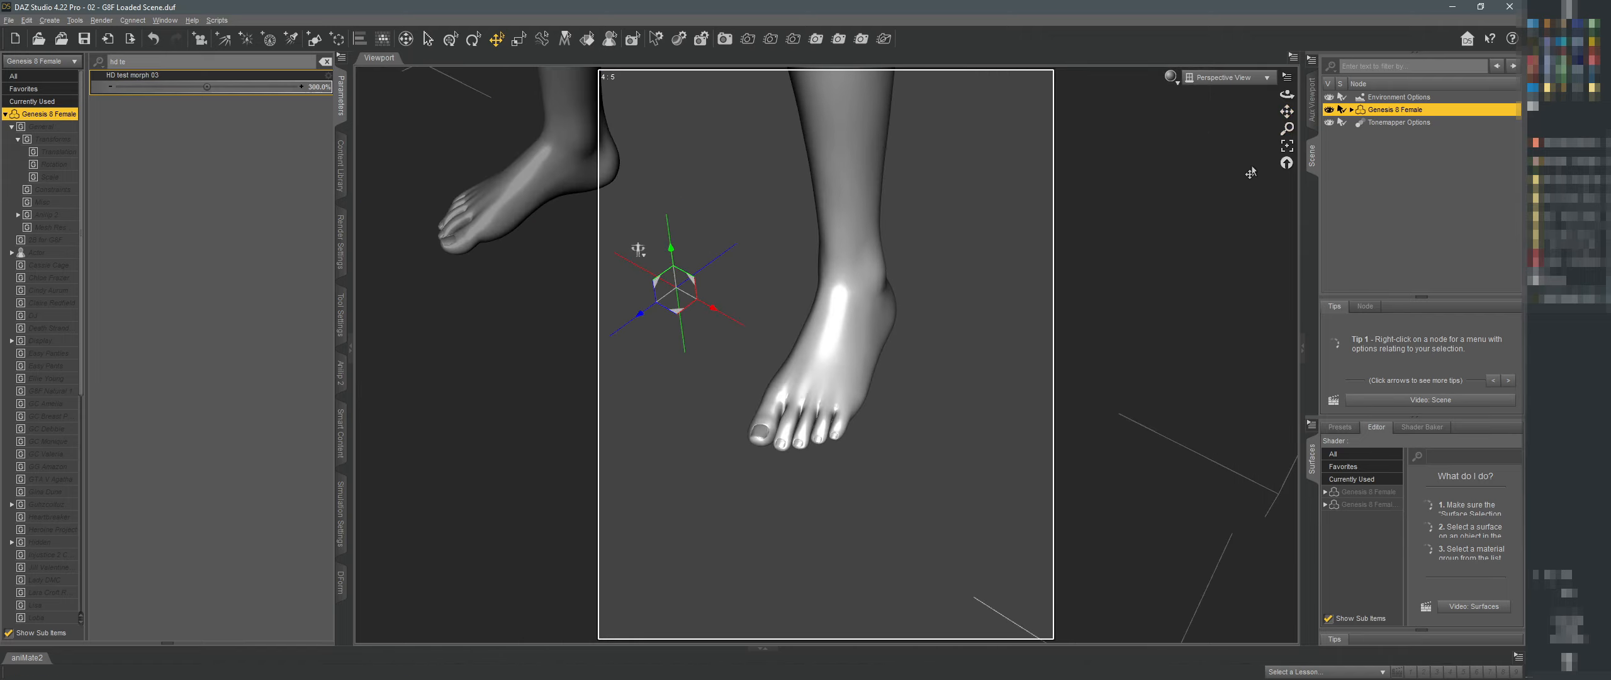
drag(1287, 112, 1308, 135)
scroll(1259, 133, down, 7)
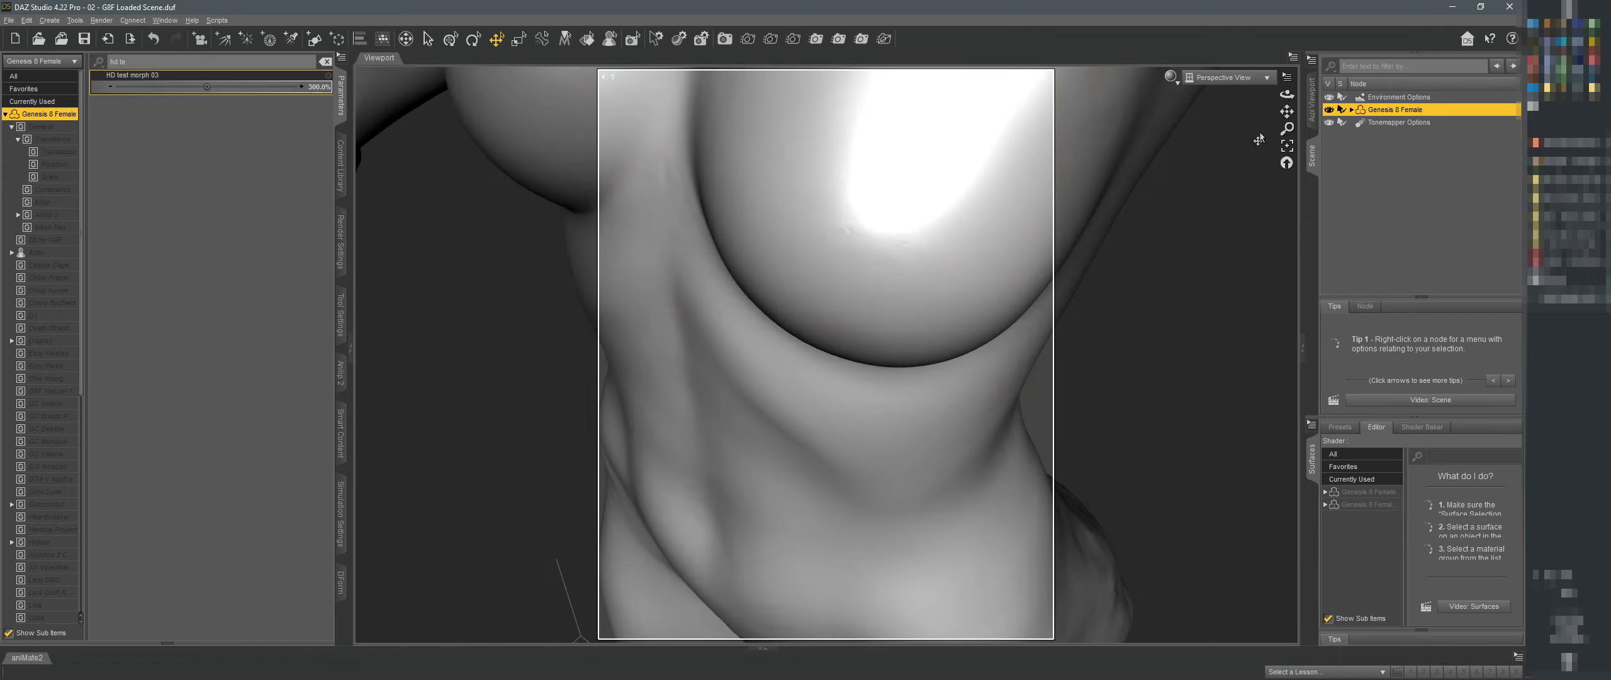
scroll(1259, 131, up, 3)
drag(1288, 95, 1262, 195)
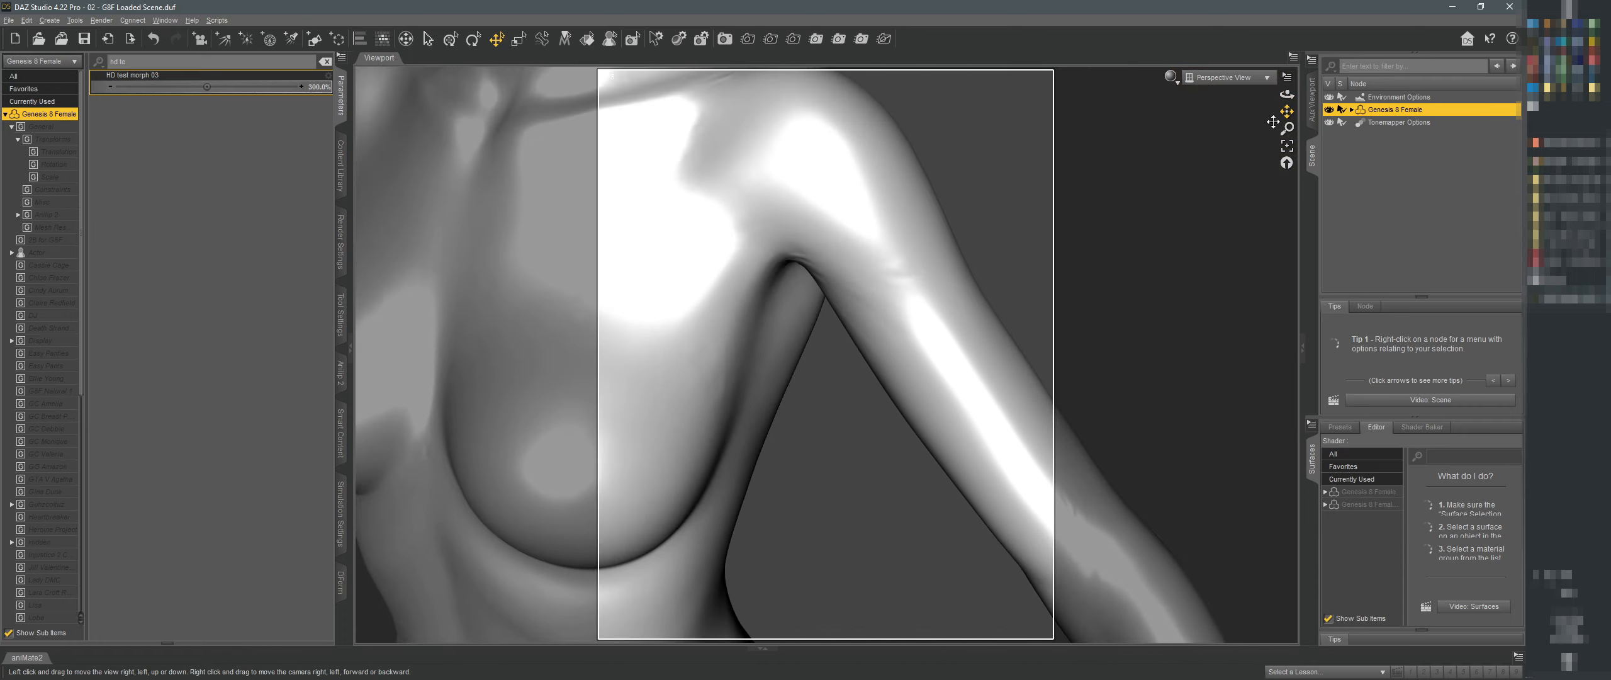
drag(1287, 95, 1202, 128)
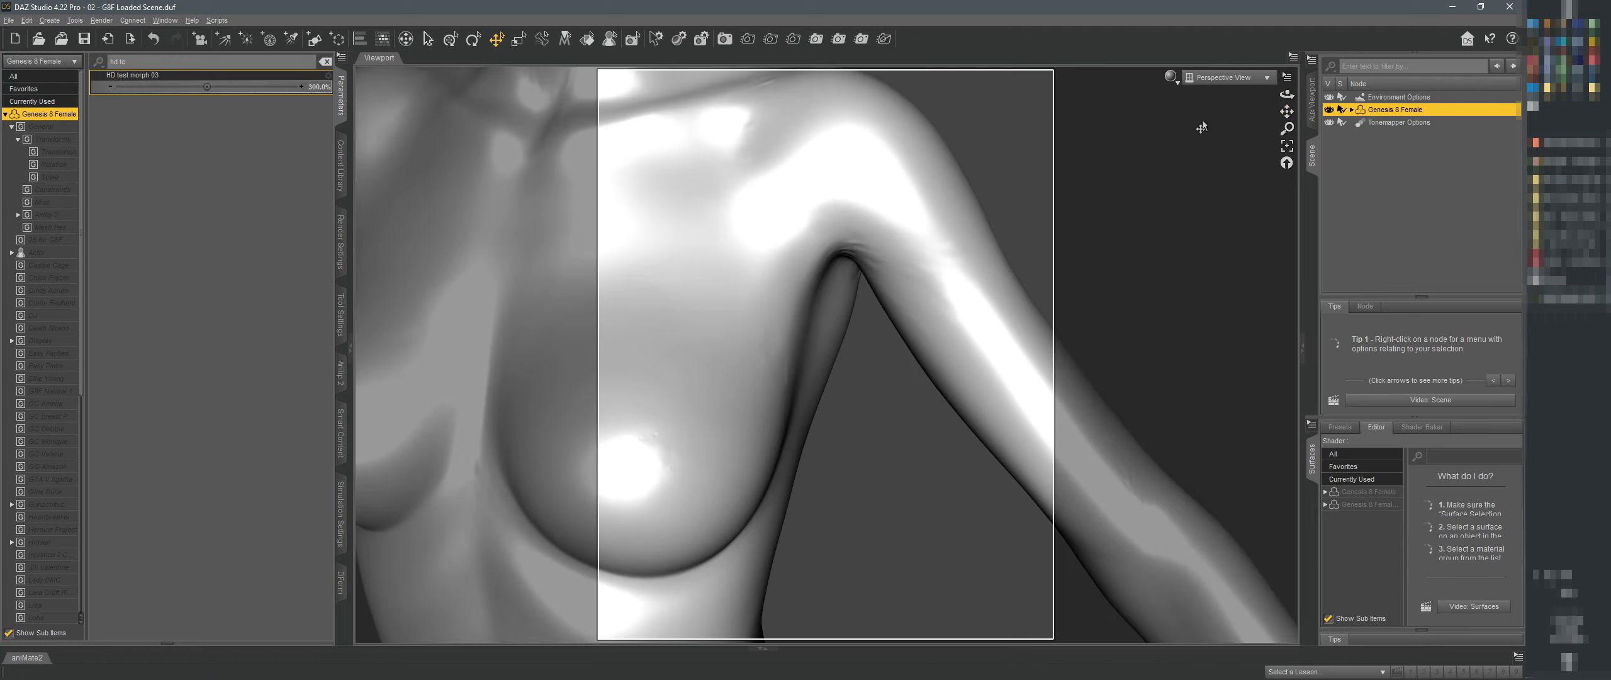